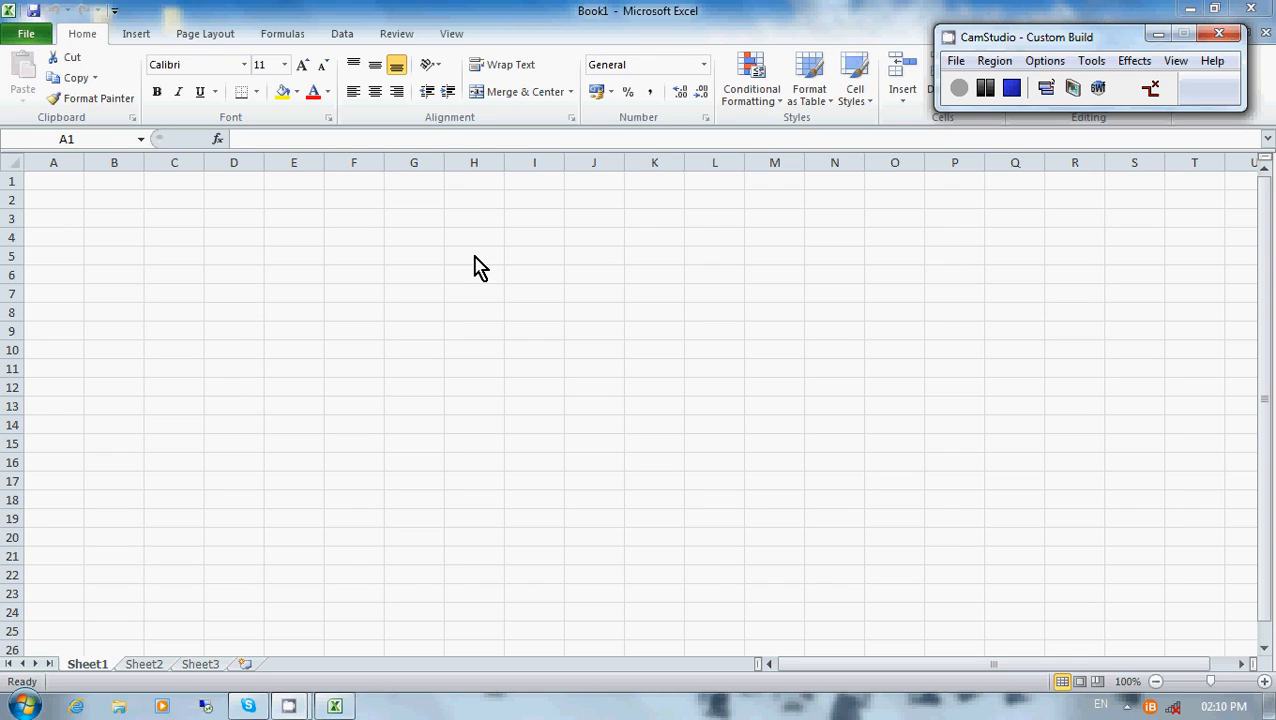
- Enter the column headings Time in A1 and IV conc in B1
left_click(61, 183)
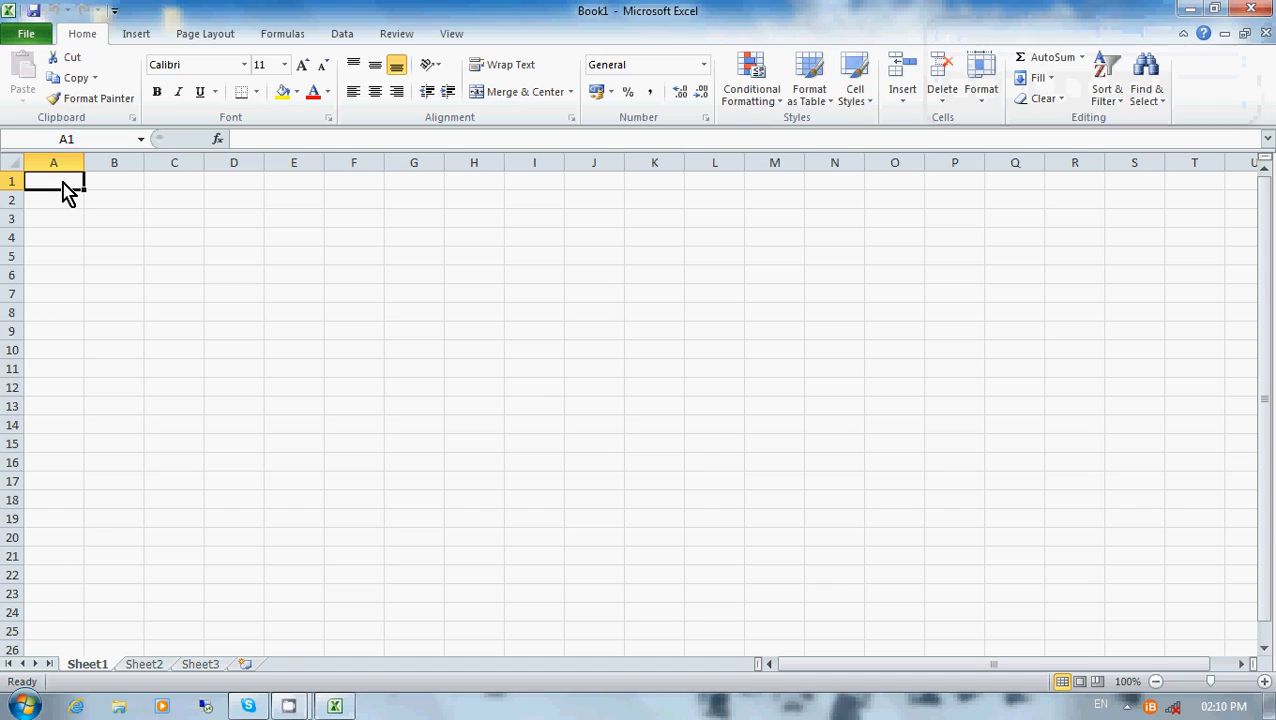
type("Time")
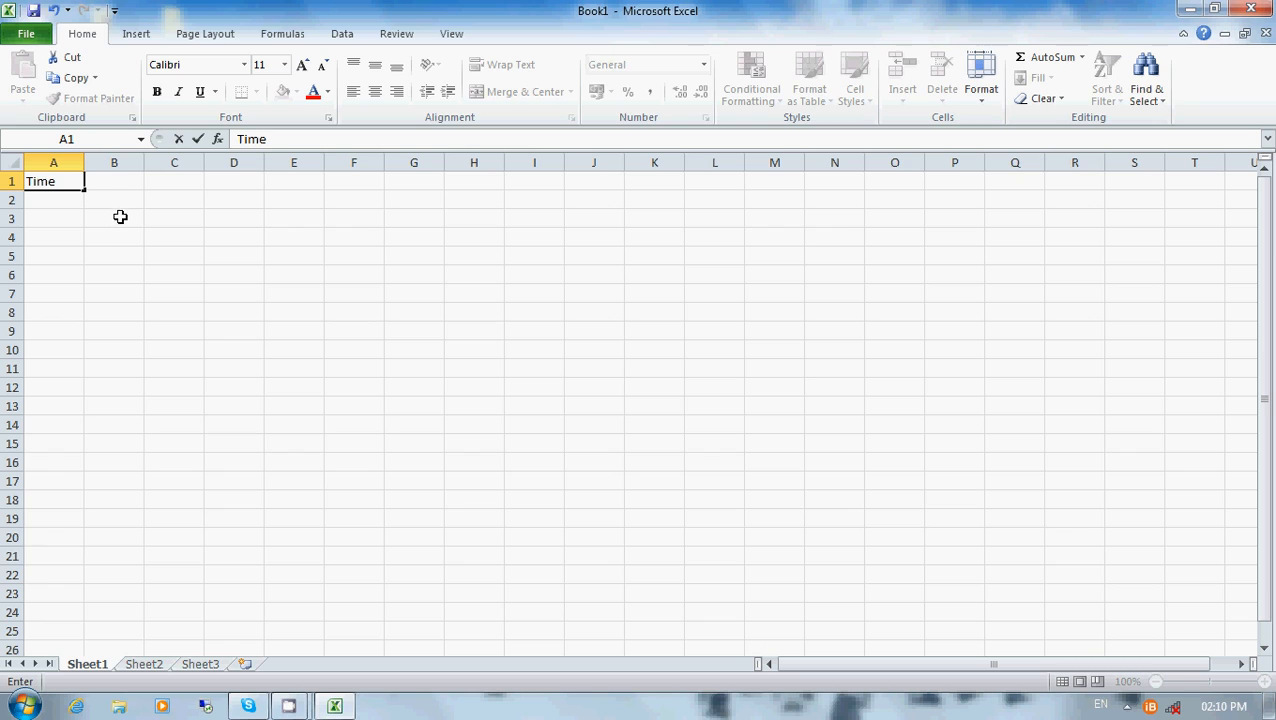
left_click(121, 181)
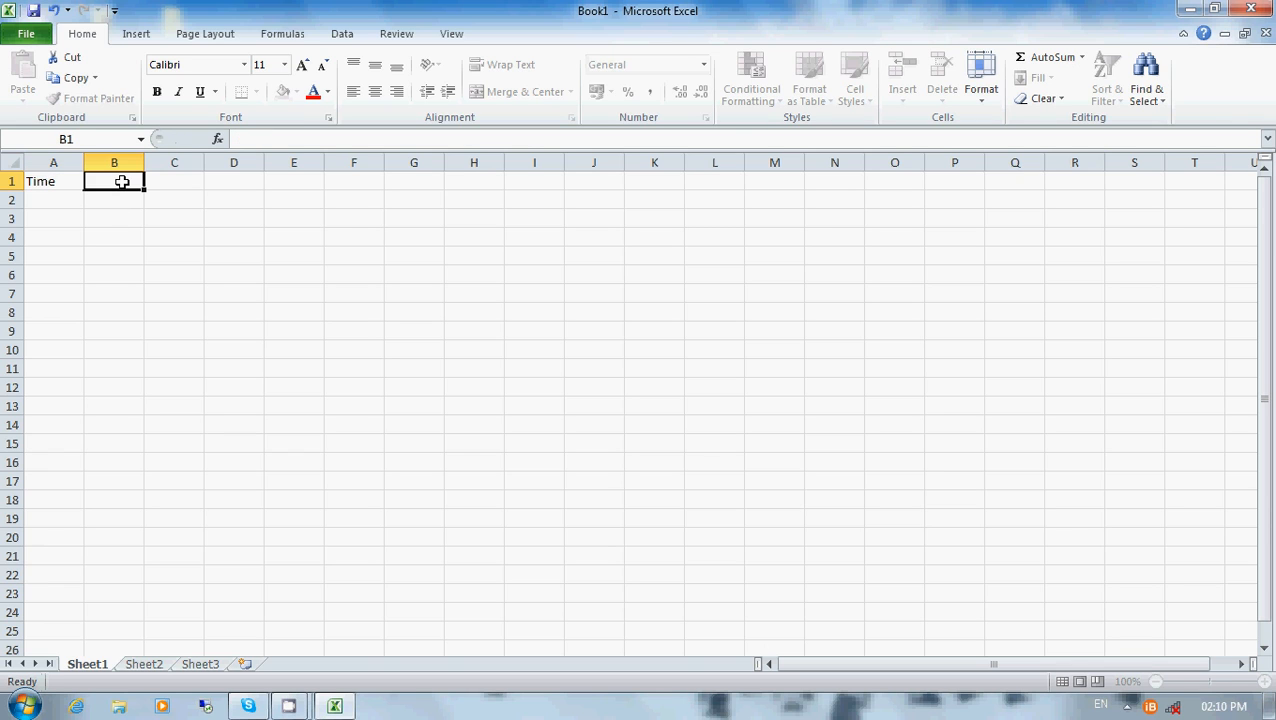
type("I")
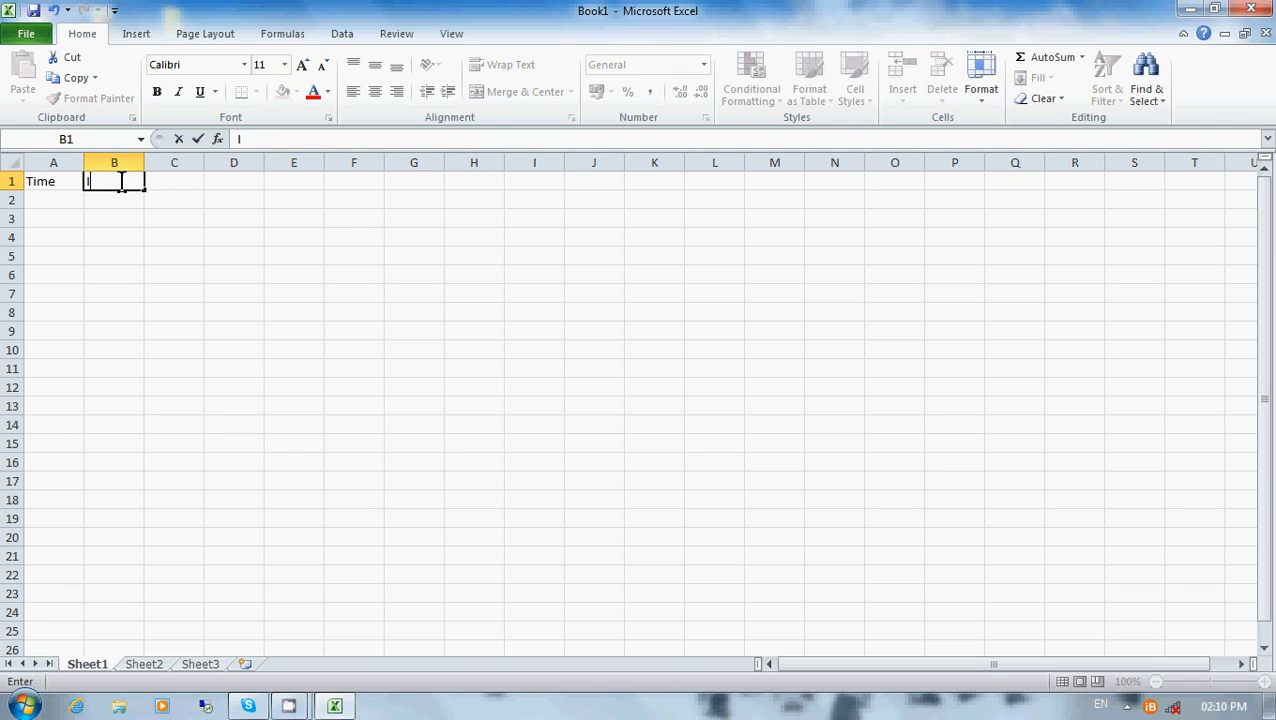
type("V conc")
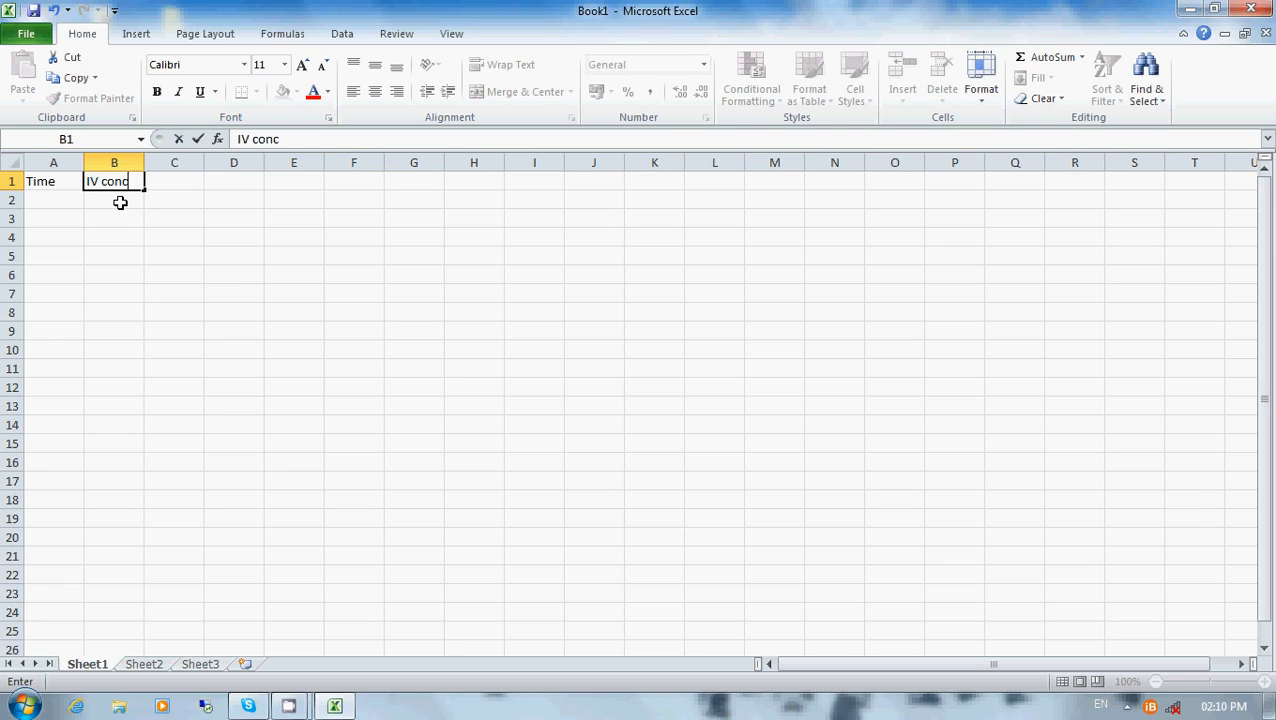
- Fill the Time column with 1, 2, 3 and 4 in A2 to A5, and 12 in A7
left_click(60, 203)
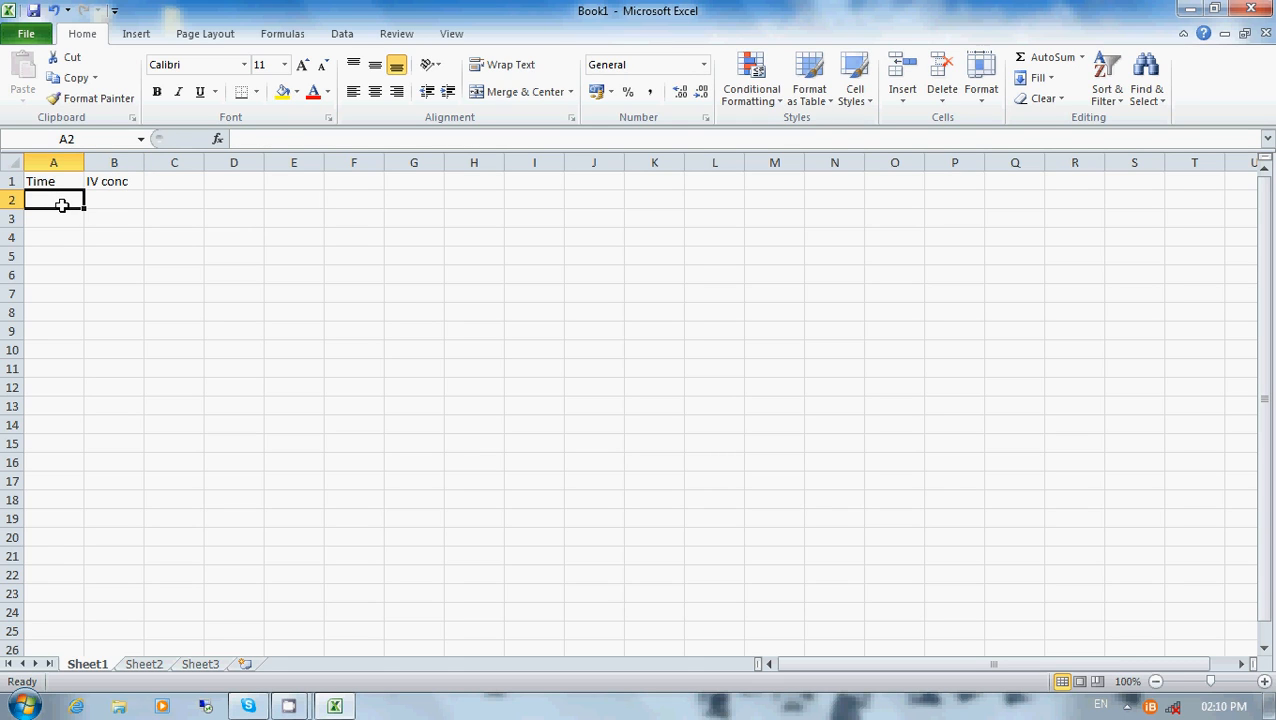
type("1")
left_click(70, 218)
type("2")
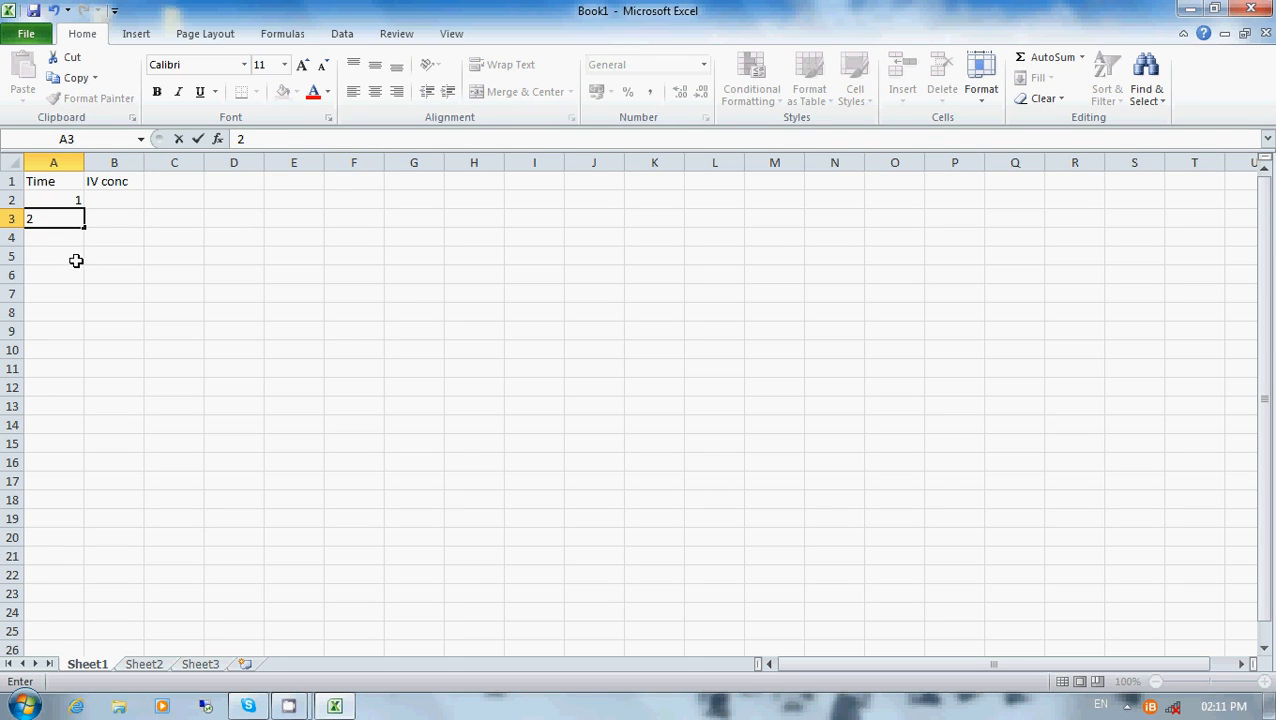
left_click(57, 235)
type("3")
left_click(65, 253)
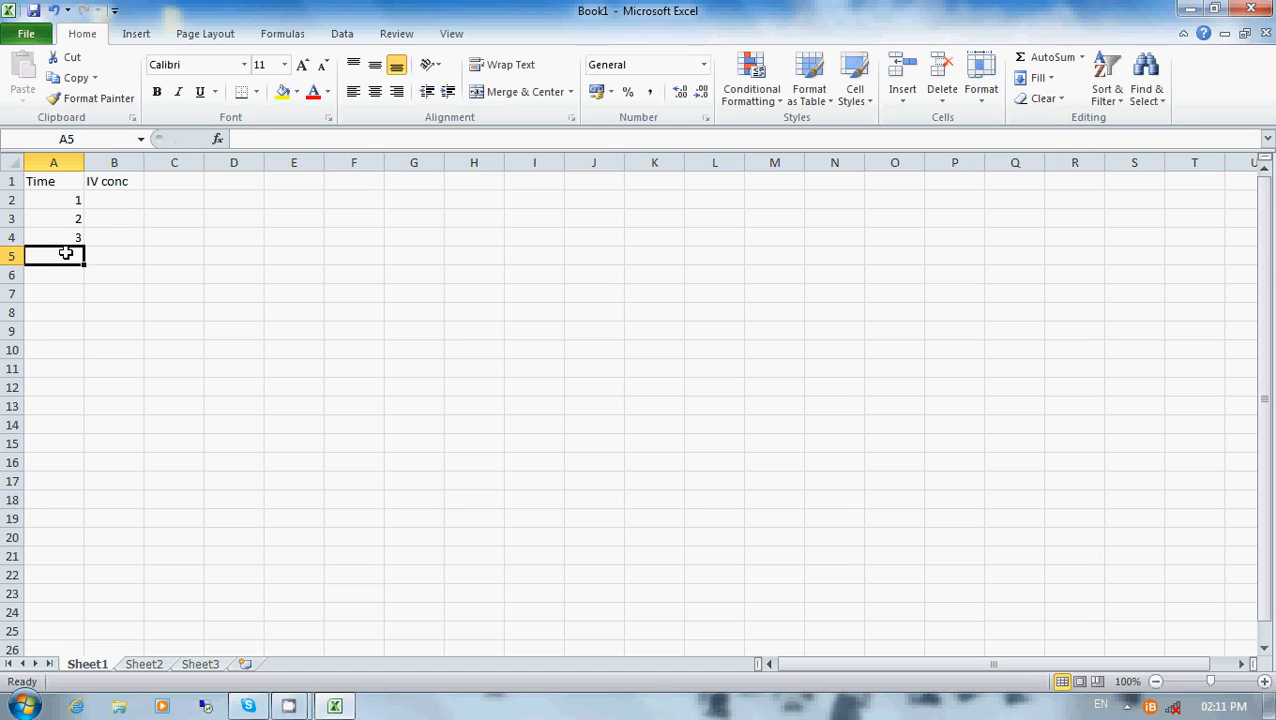
type("4")
left_click(74, 270)
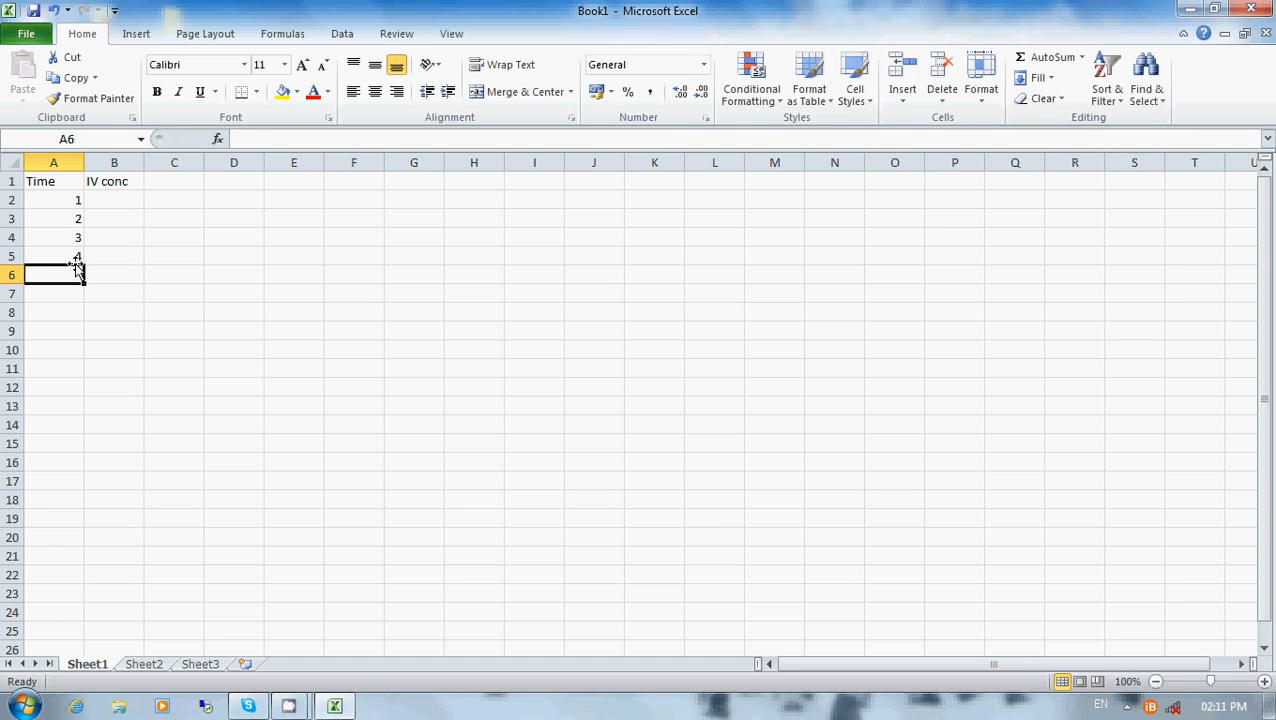
left_click(65, 290)
type("12")
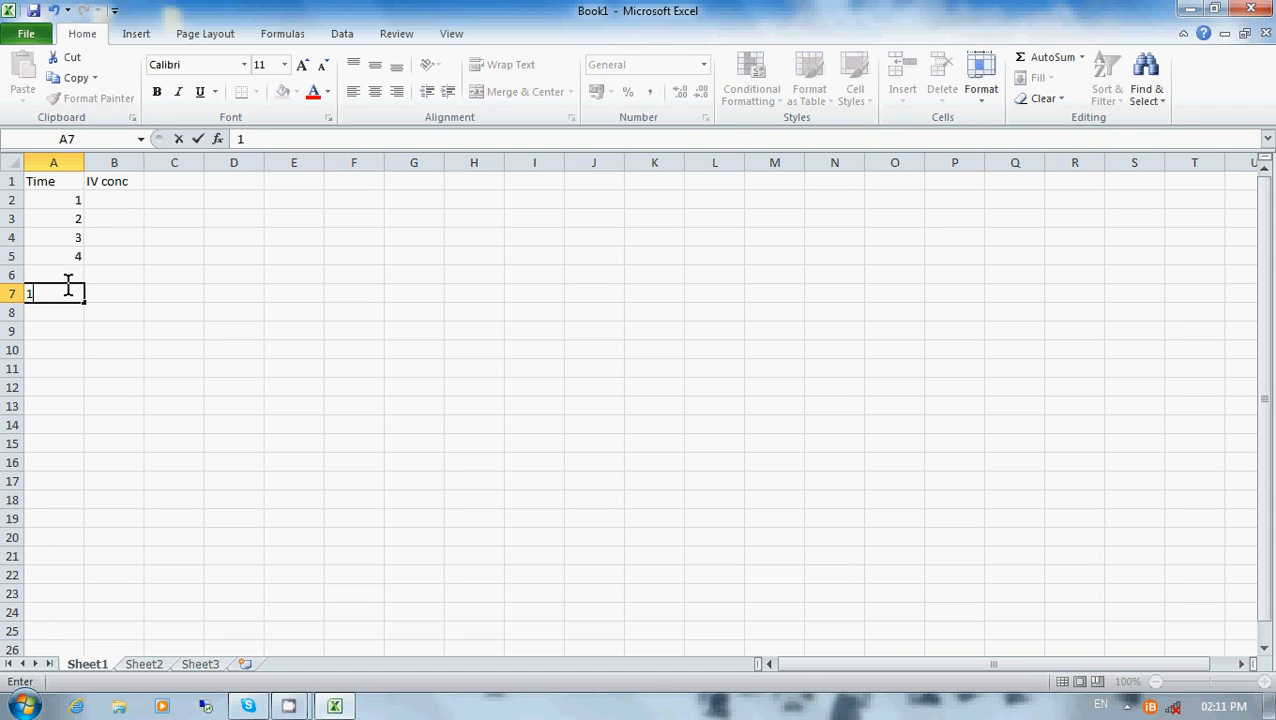
left_click(86, 328)
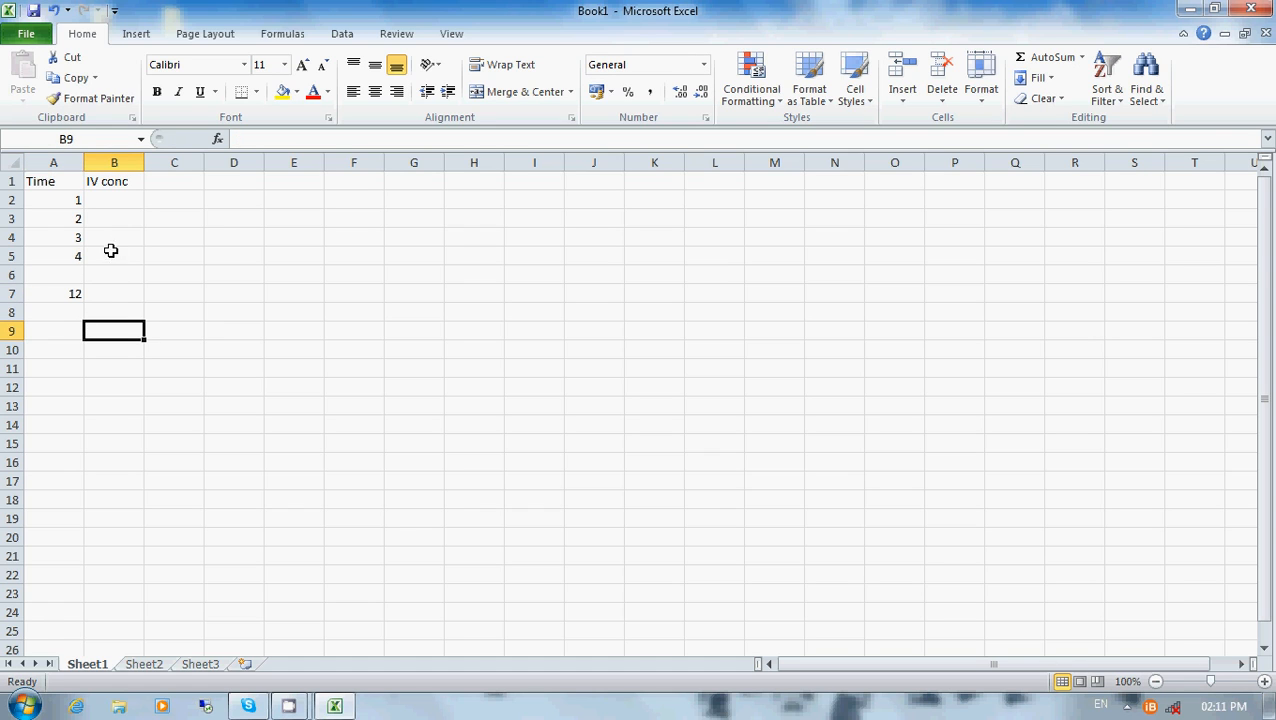
- Enter the IV concentrations 134, 112, 98 and 82 in B2 to B5
left_click(116, 198)
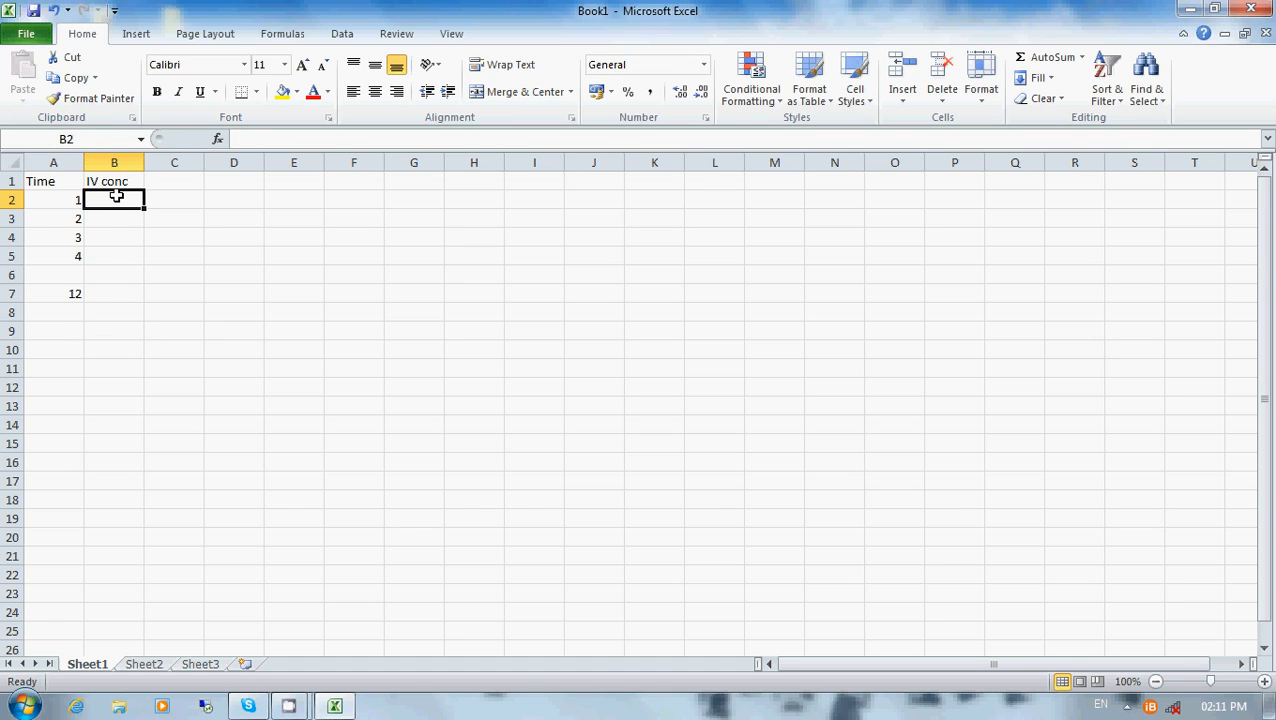
type("134")
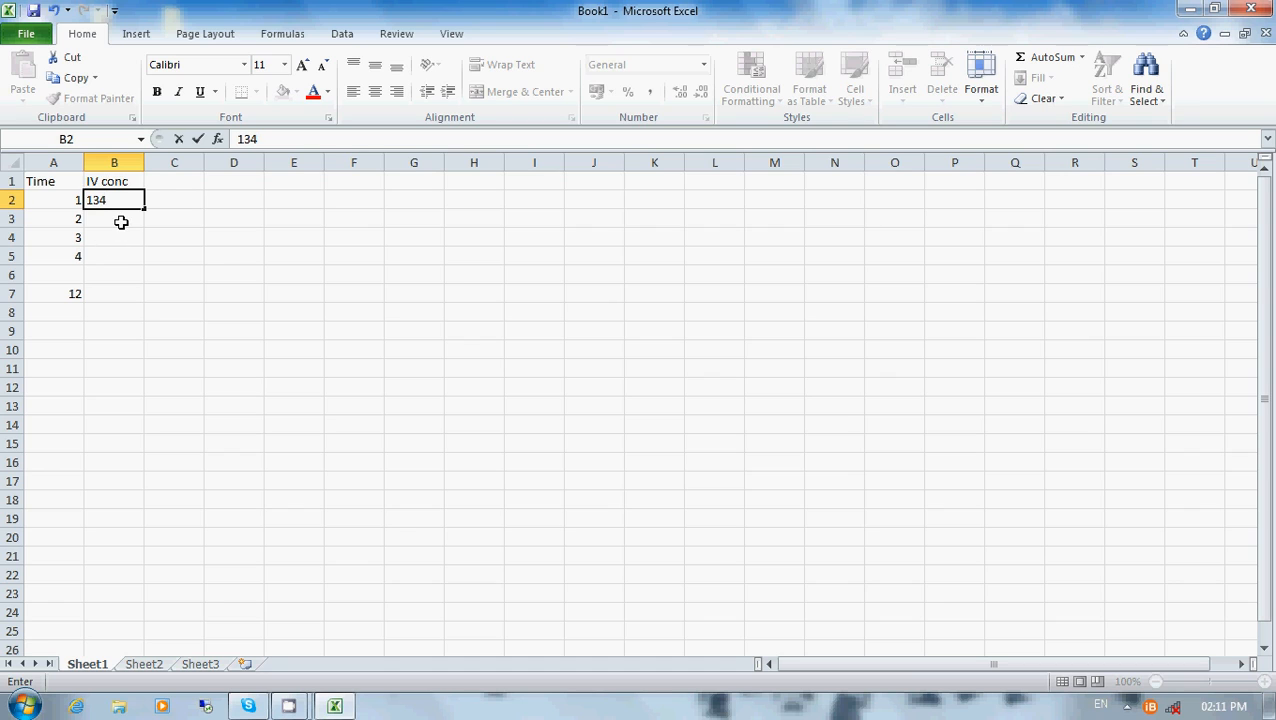
left_click(121, 222)
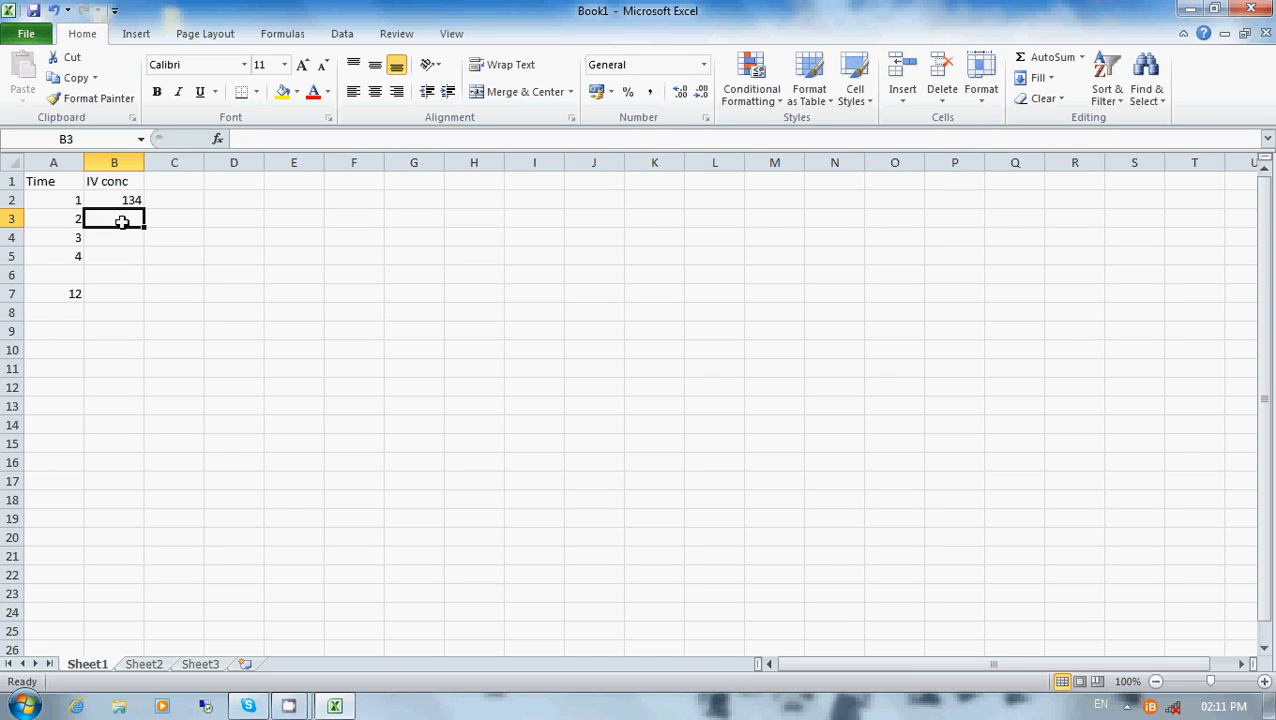
type("112")
left_click(128, 237)
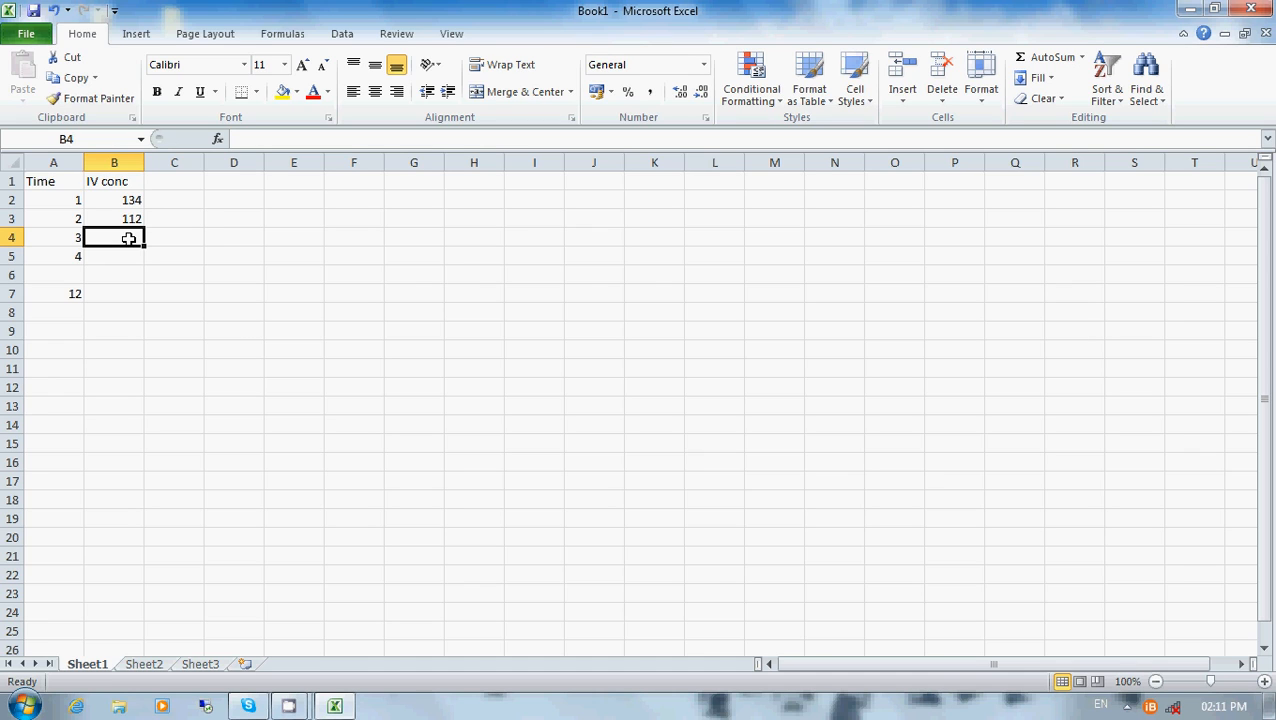
type("98")
left_click(134, 257)
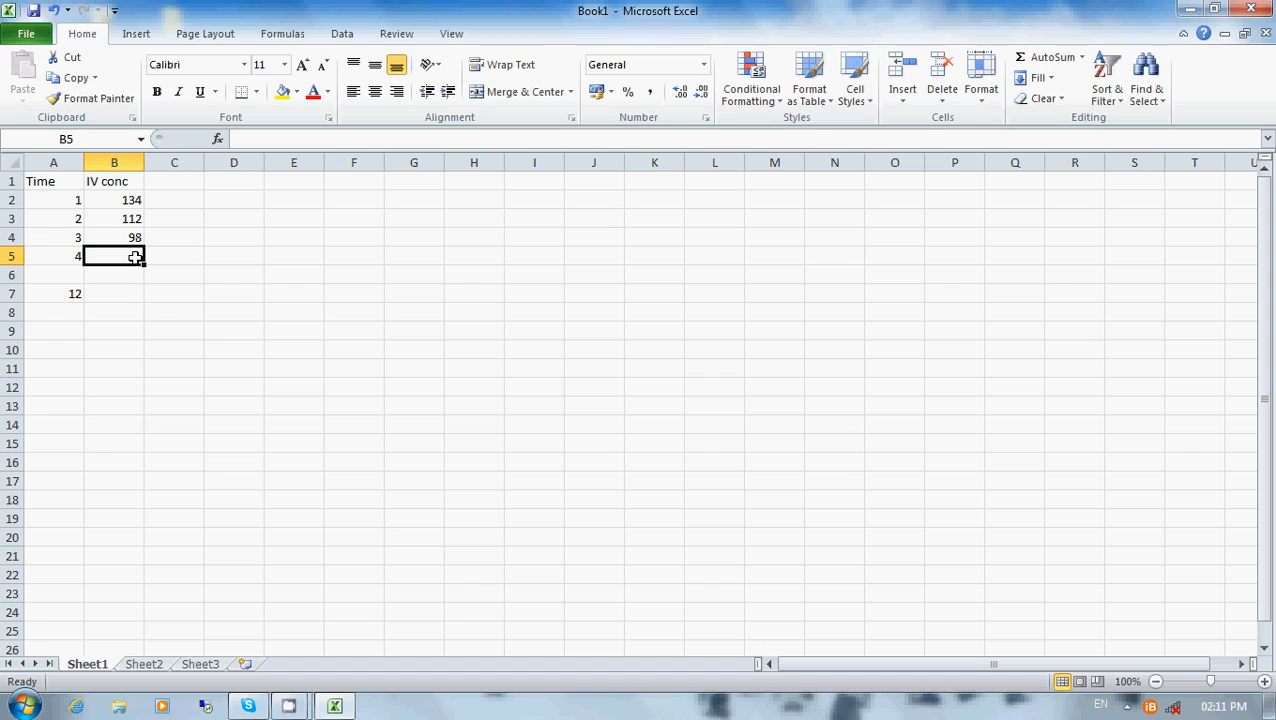
type("82")
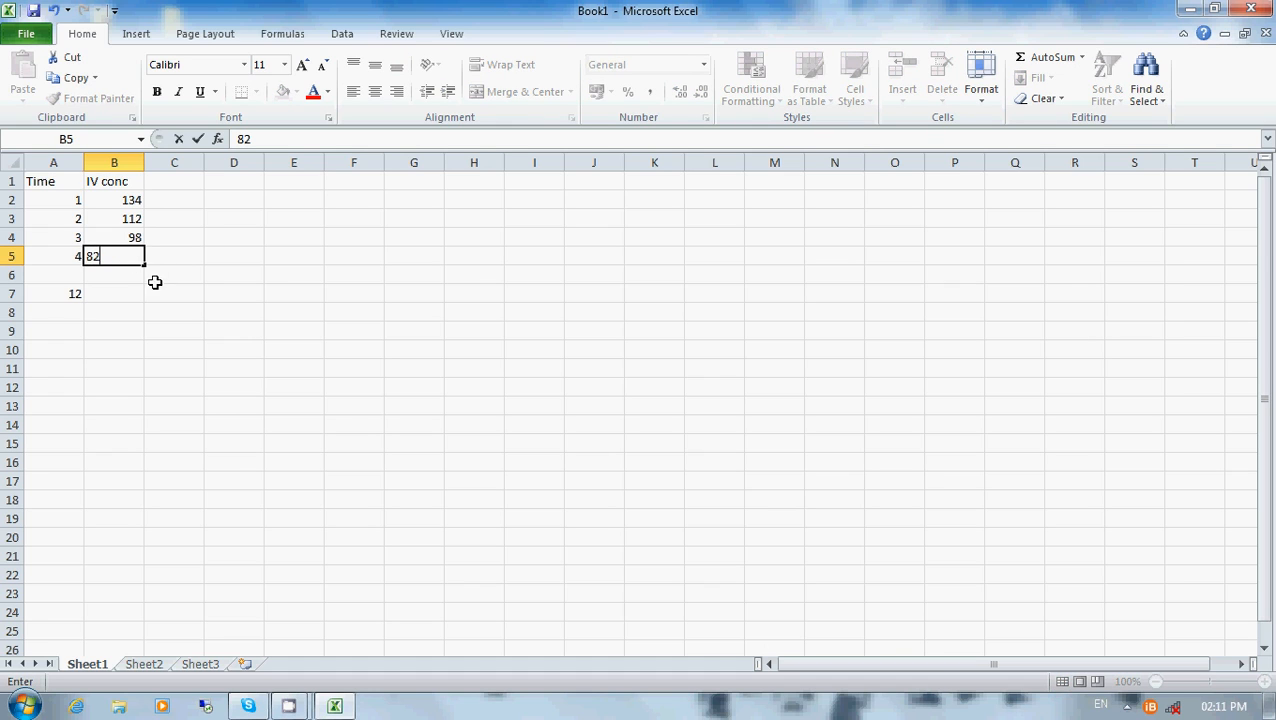
left_click(137, 293)
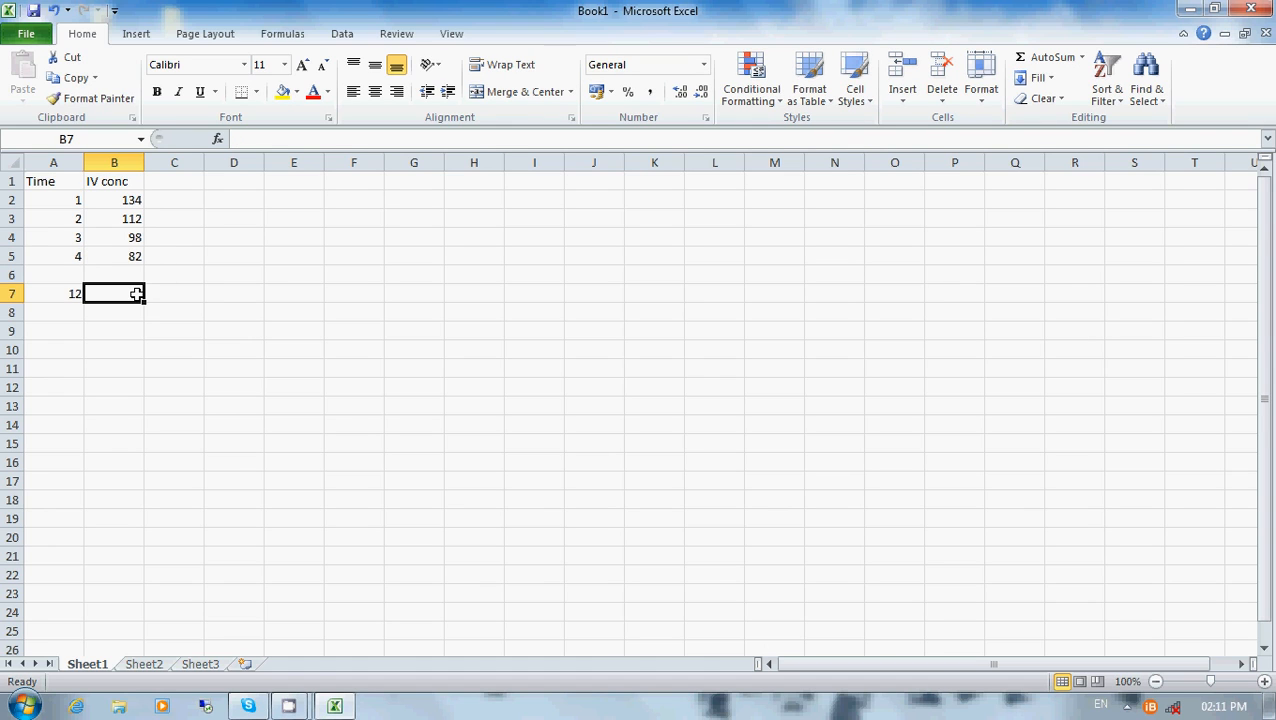
- Complete the data with time 6 in A6 and the concentrations 54 in B6 and 14 in B7
left_click(76, 275)
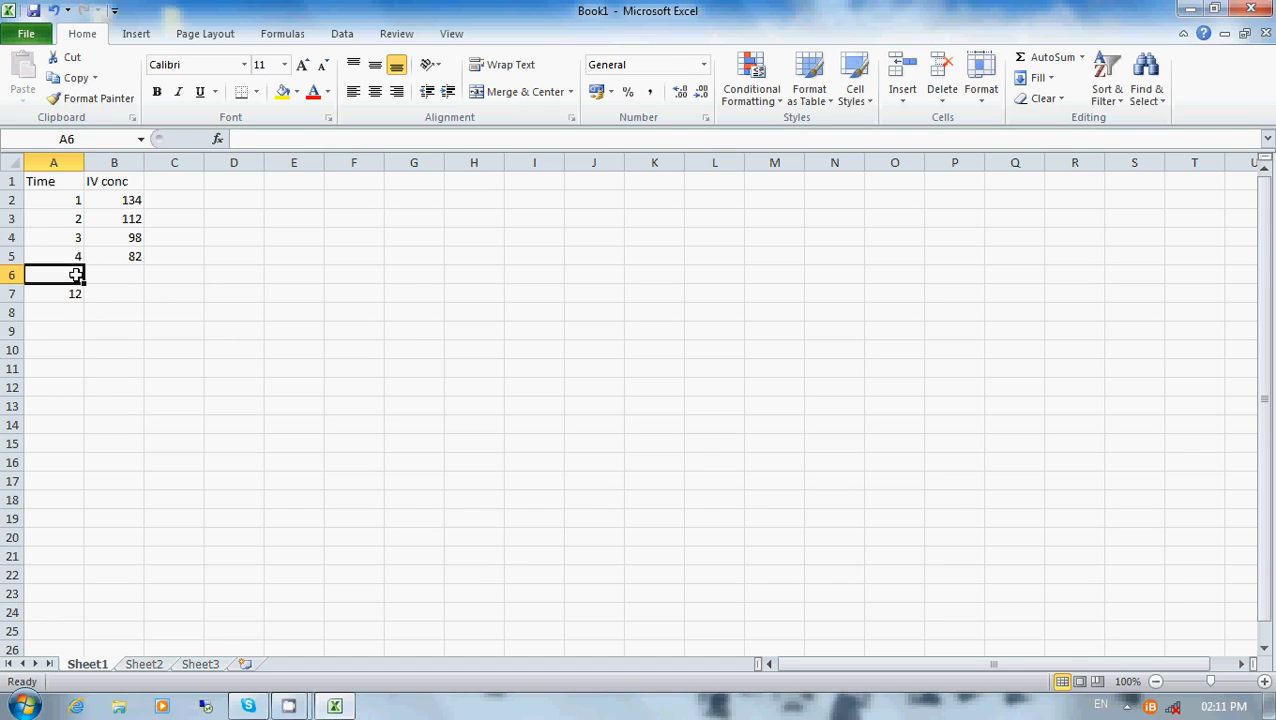
type("6")
left_click(129, 276)
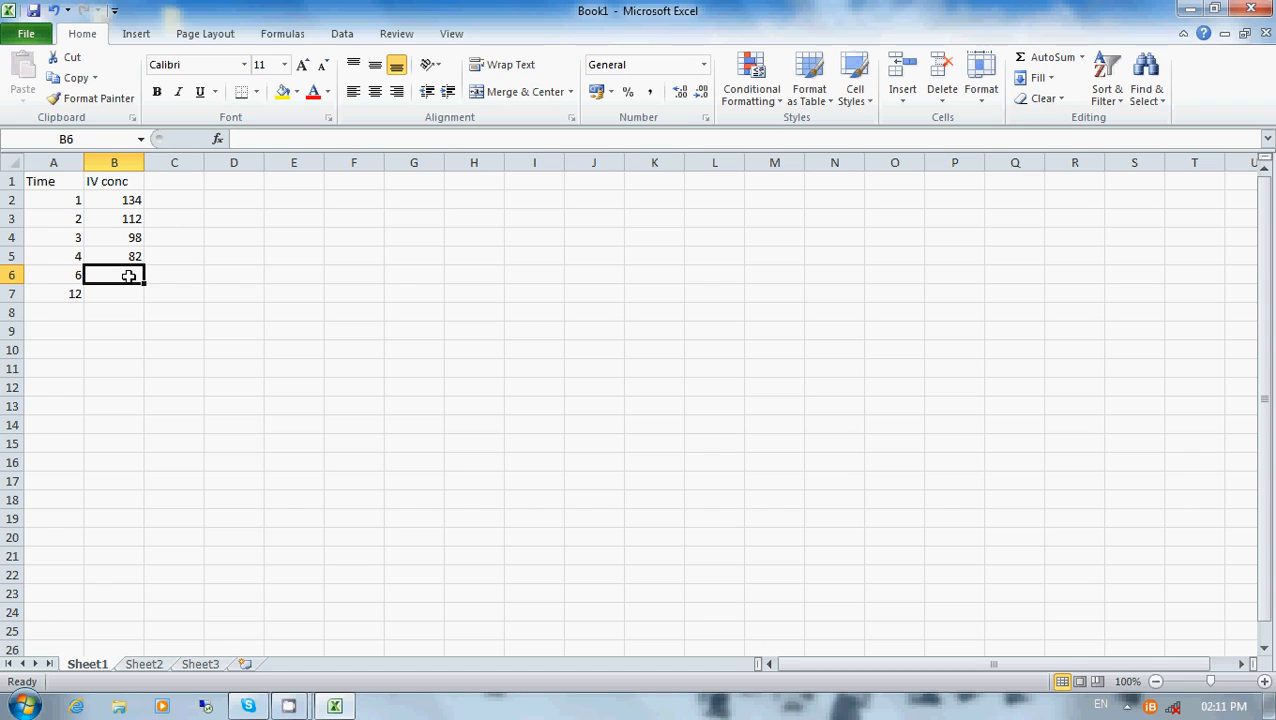
type("54")
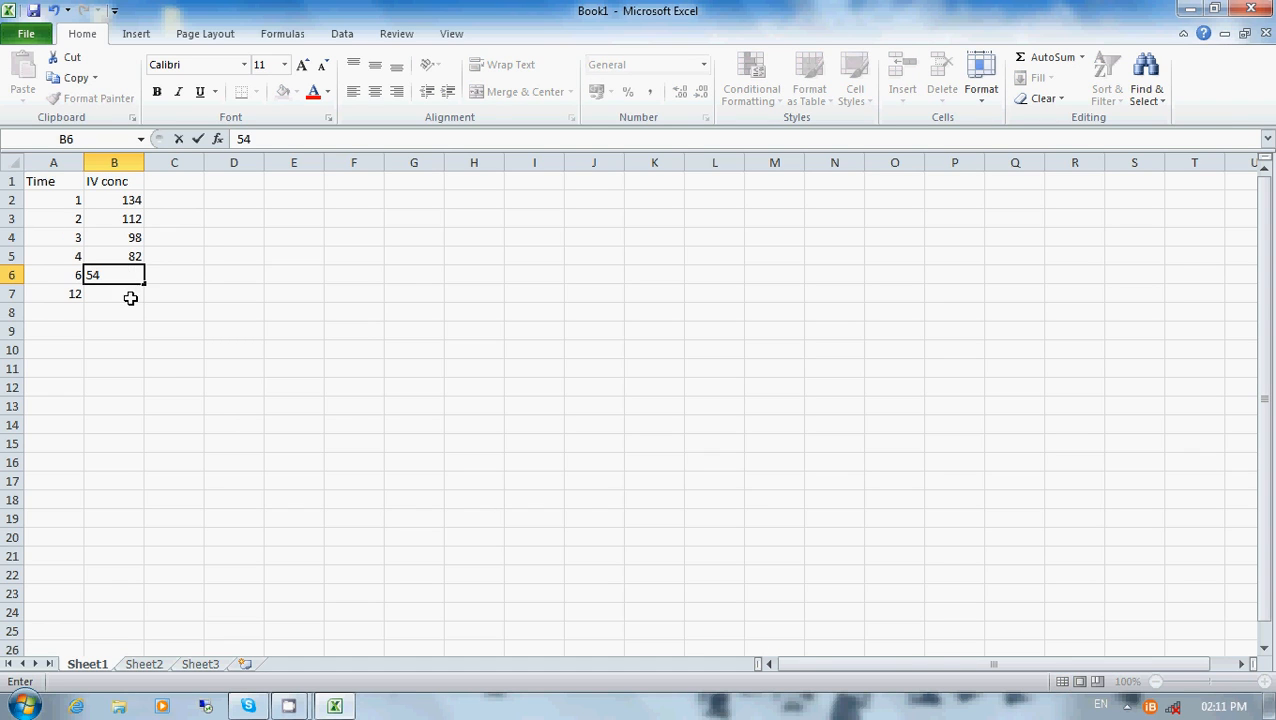
left_click(131, 296)
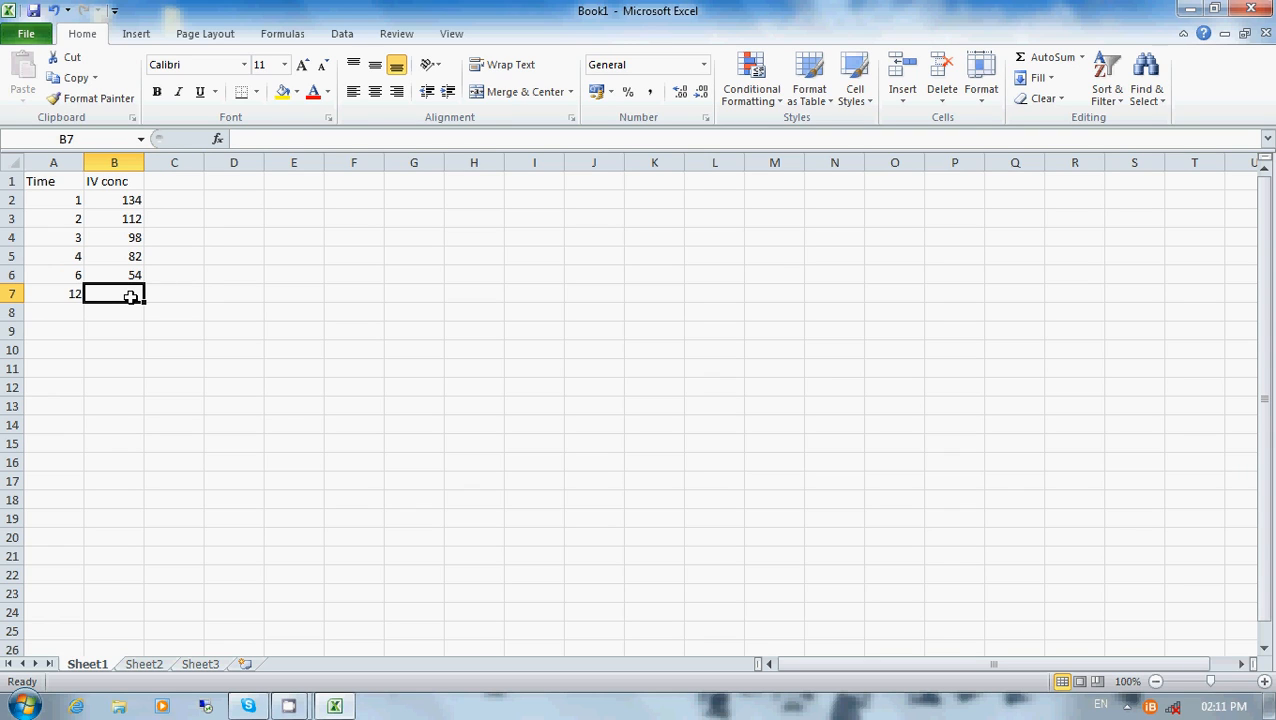
type("14")
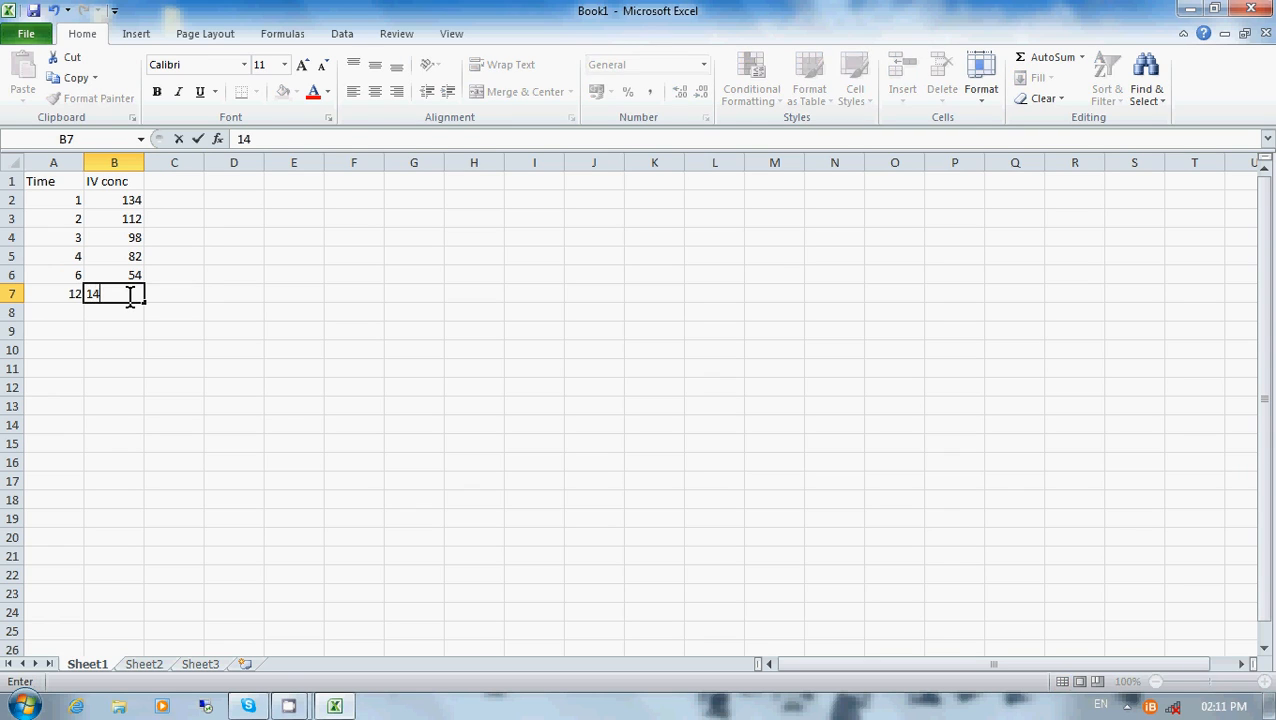
left_click(136, 313)
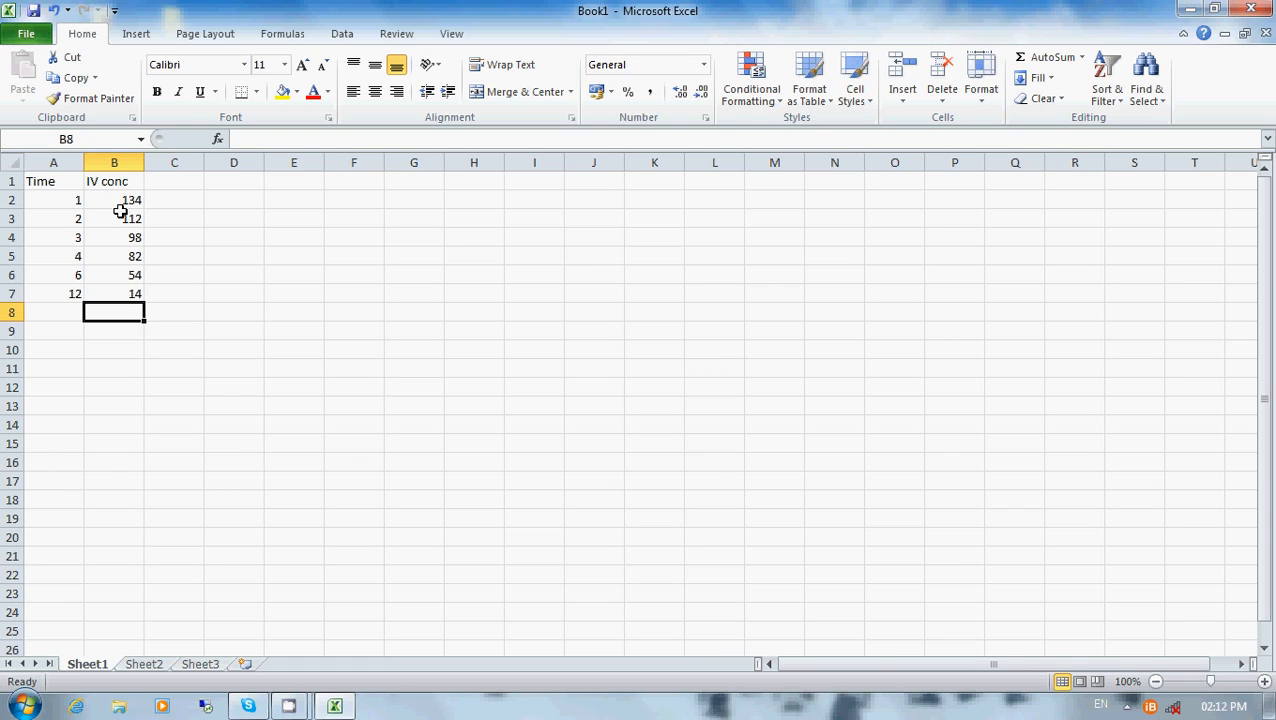
- Add the heading Log IV conc in C1 and widen column C to fit it
left_click(172, 185)
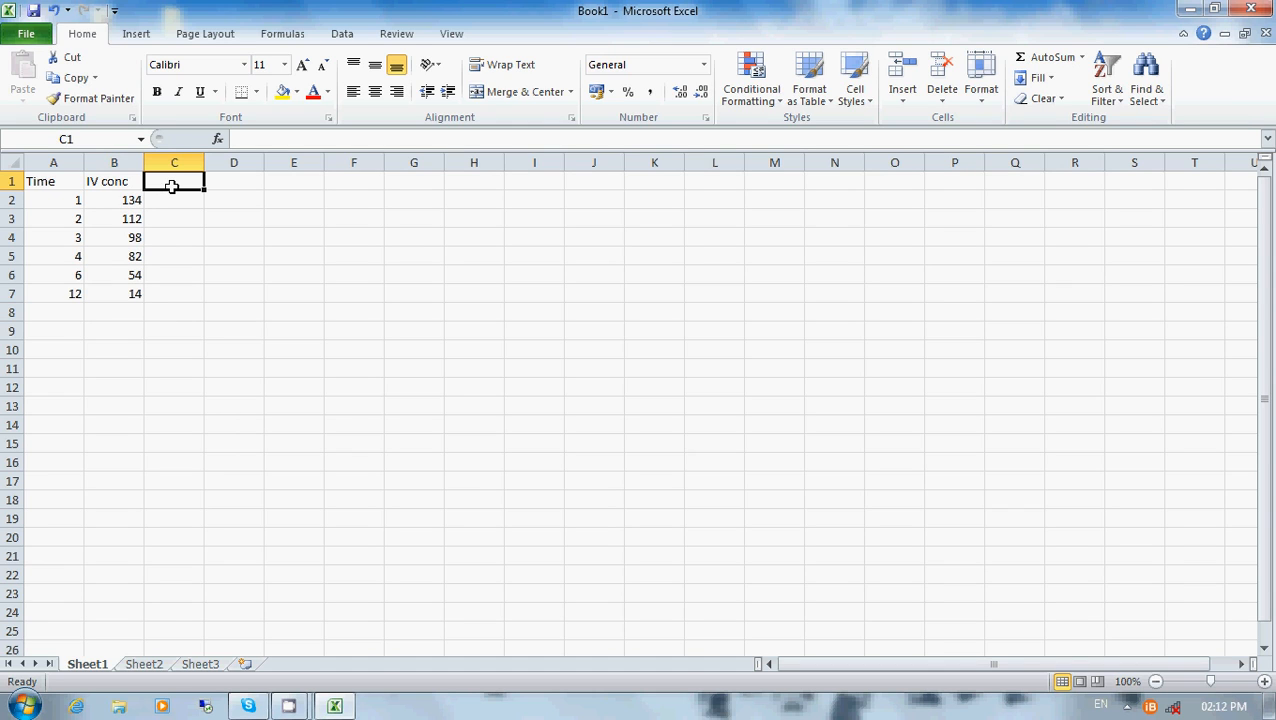
type("Log ")
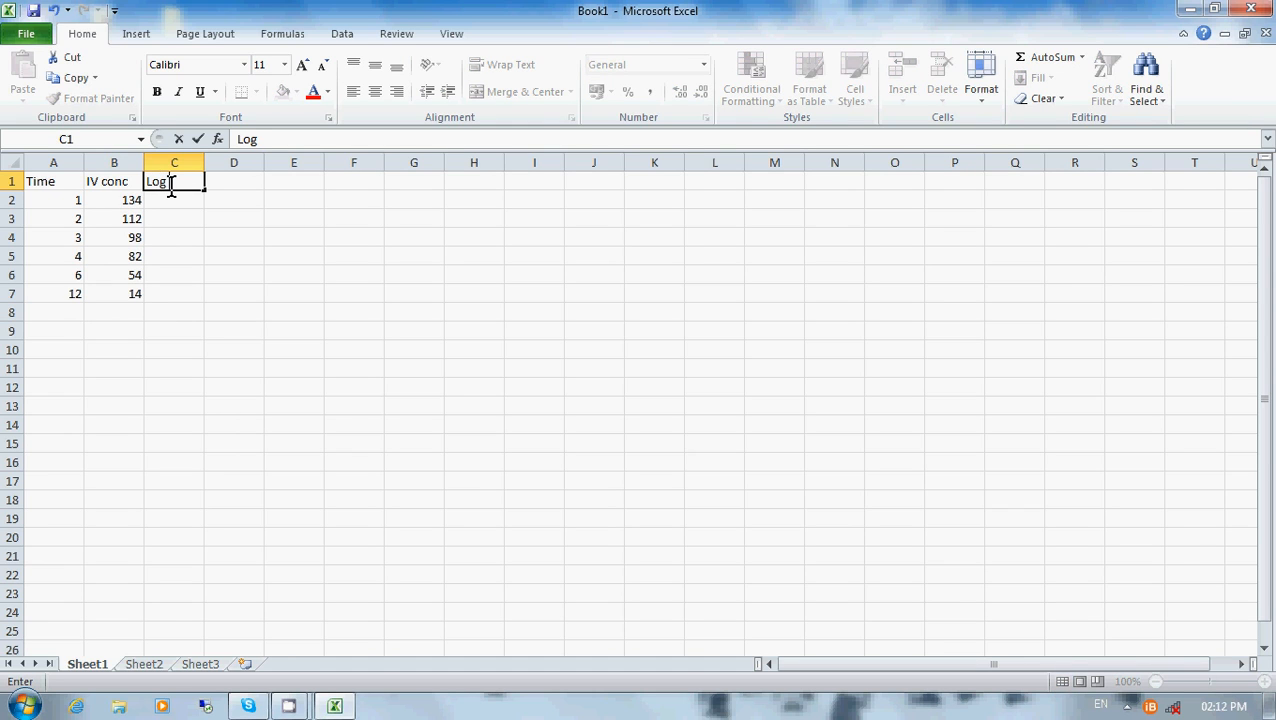
type("IV conc")
left_click(227, 236)
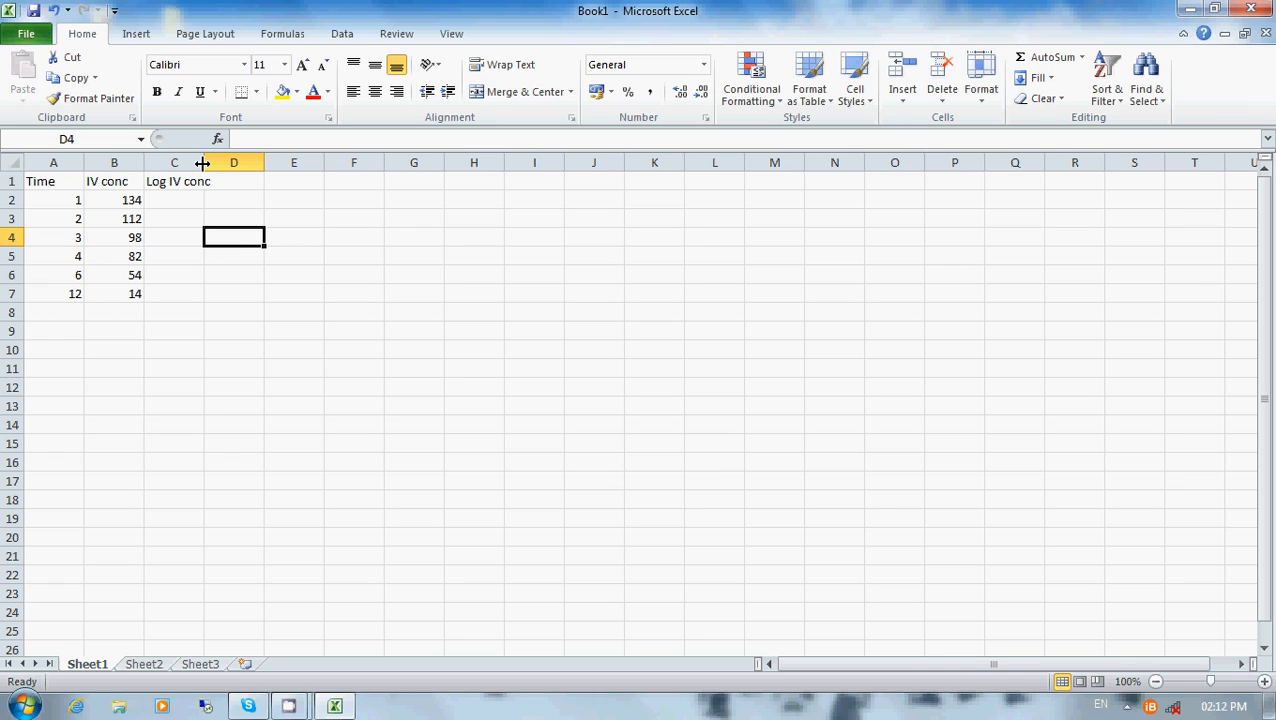
left_click_drag(202, 162, 214, 162)
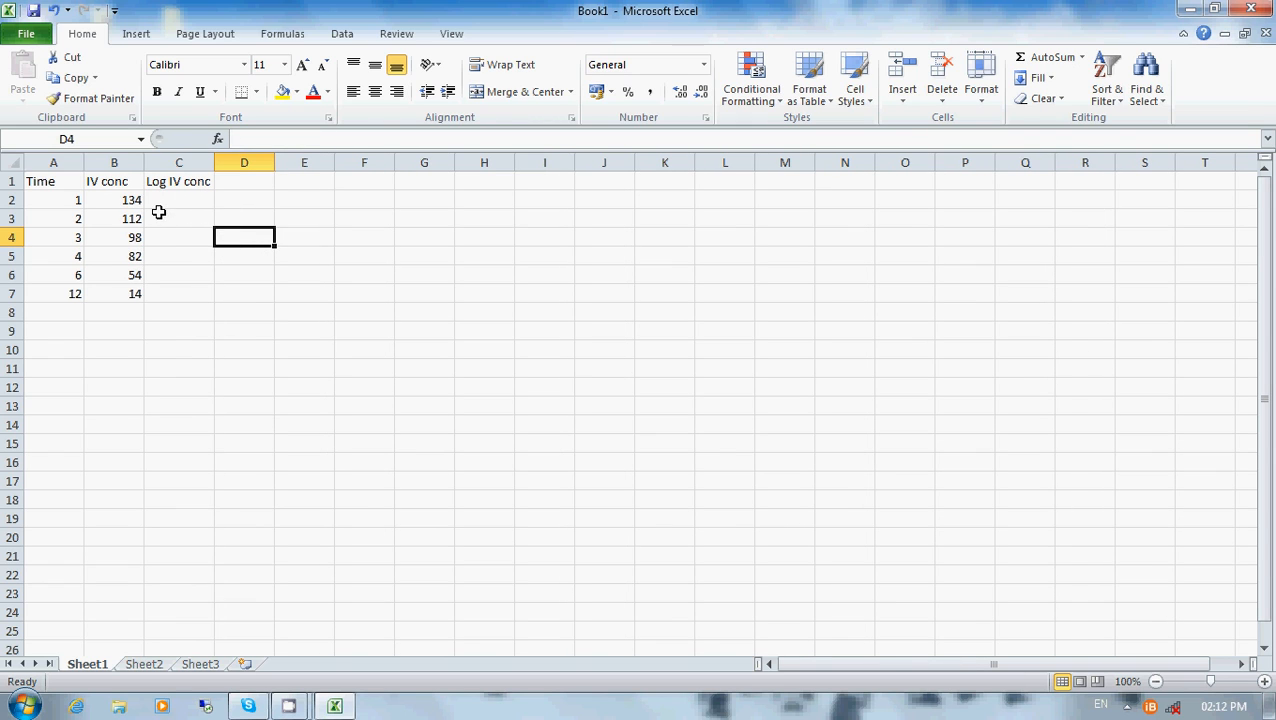
- Make the three column headings in A1 to C1 bold
left_click_drag(39, 185, 157, 186)
left_click(156, 92)
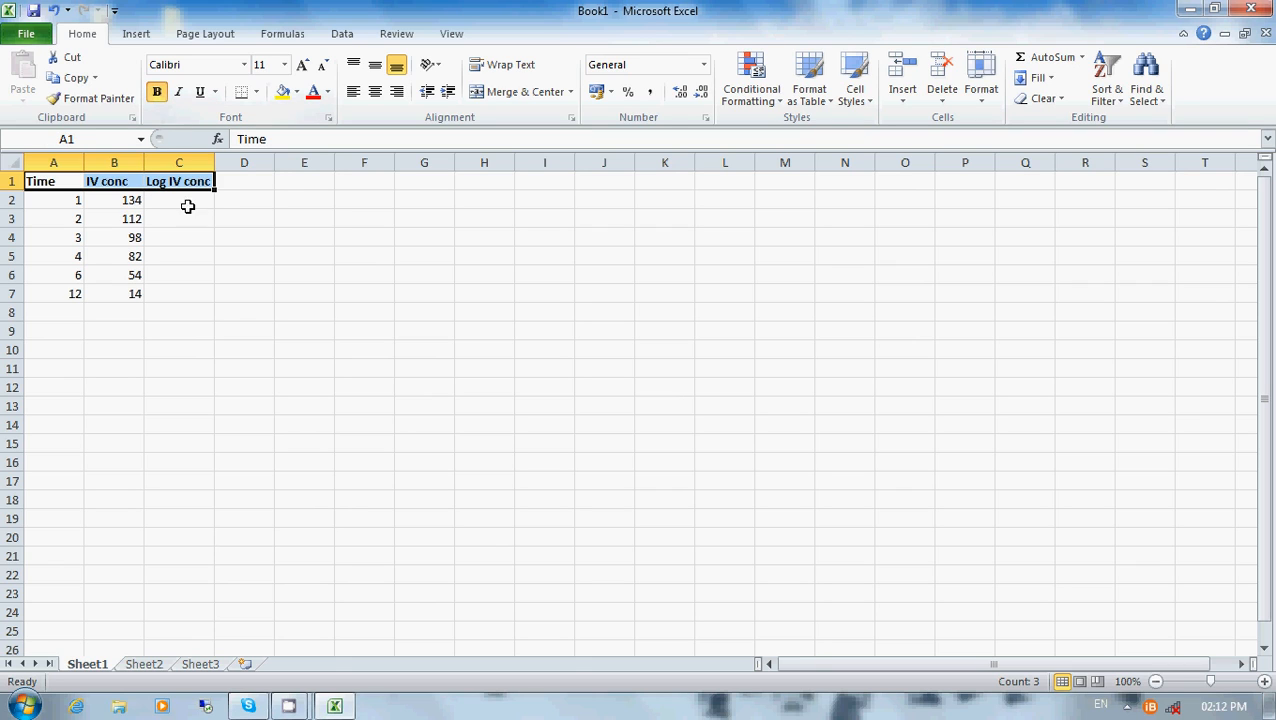
left_click(196, 239)
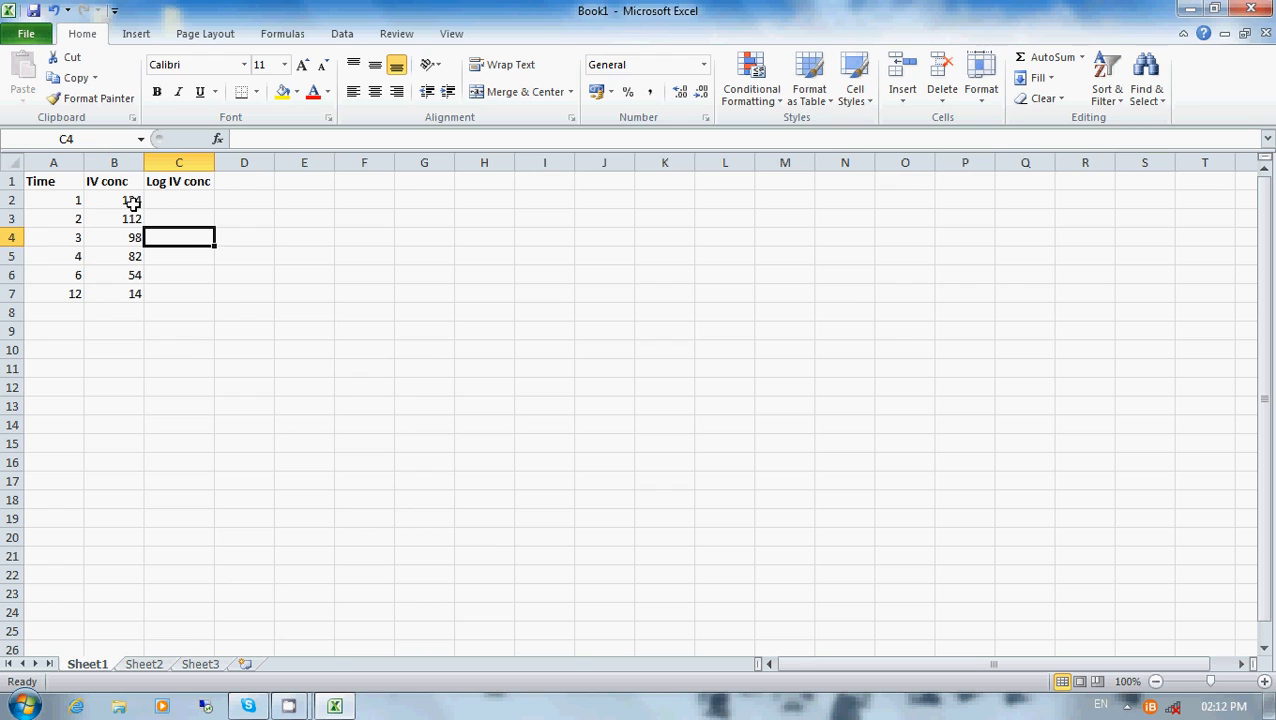
- Start inserting a function in C2 and search the available functions for "log"
left_click(180, 201)
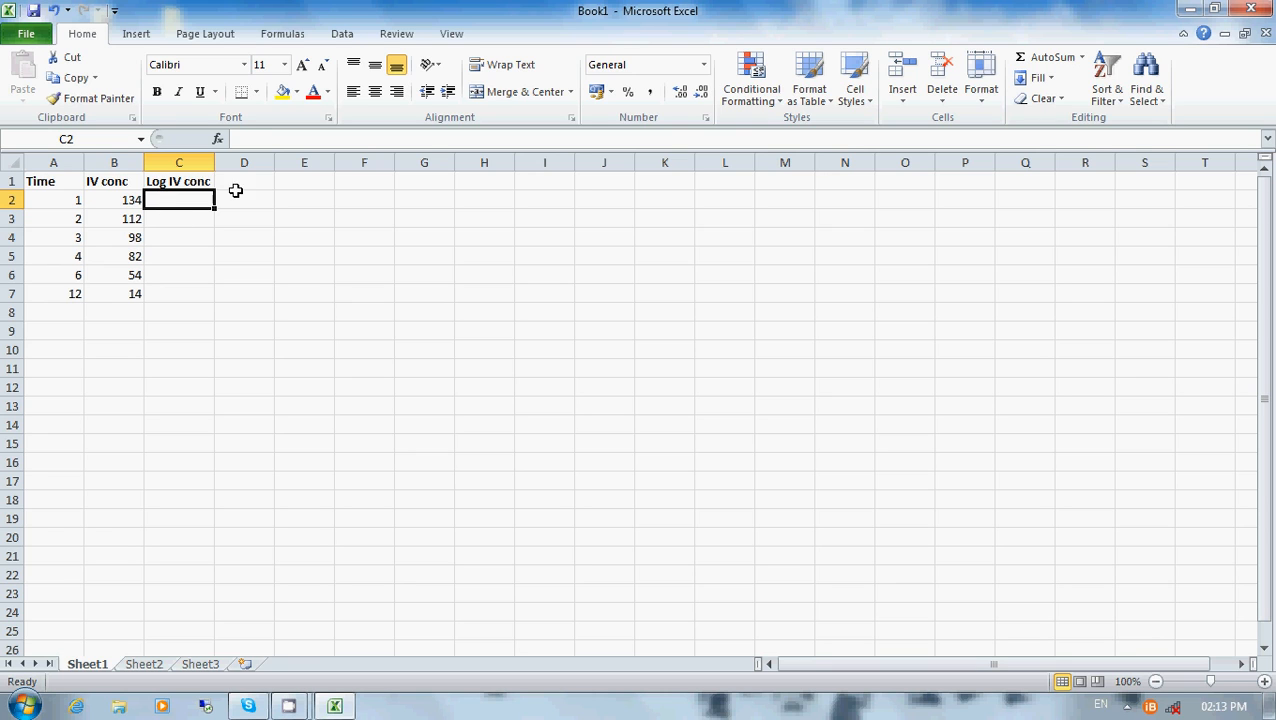
left_click(218, 141)
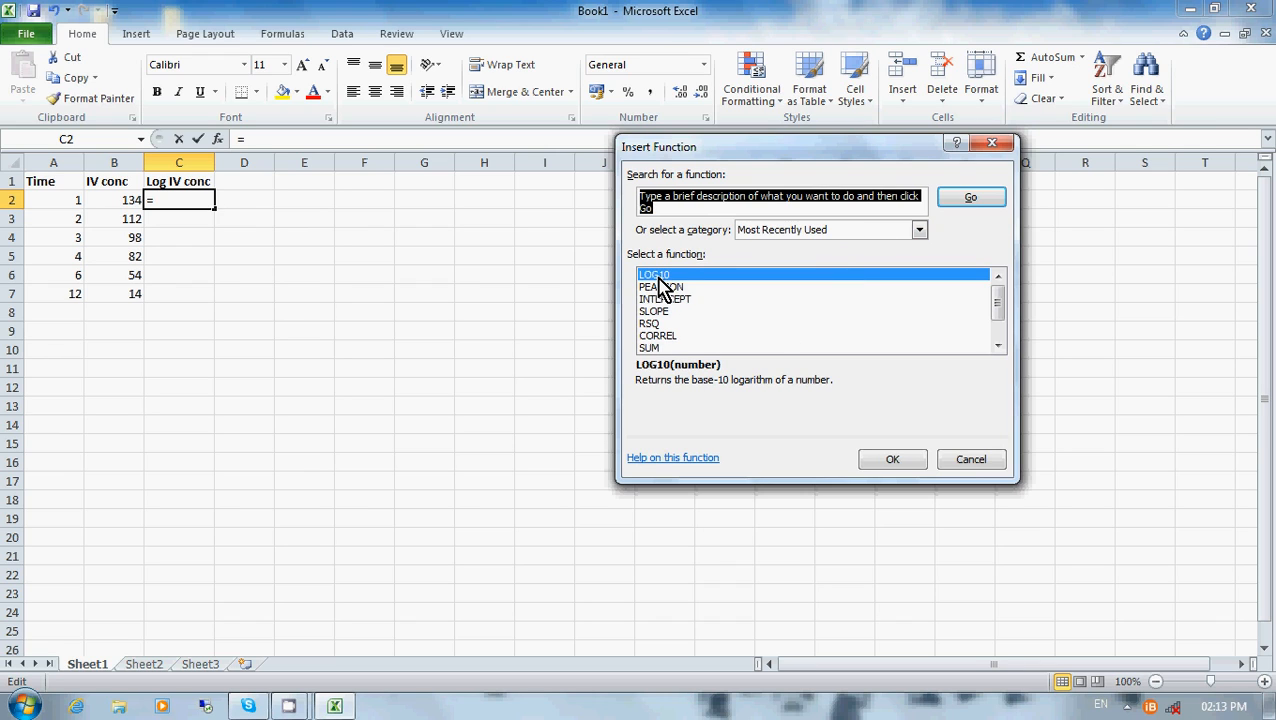
left_click(920, 196)
left_click_drag(912, 203, 632, 205)
key("Delete")
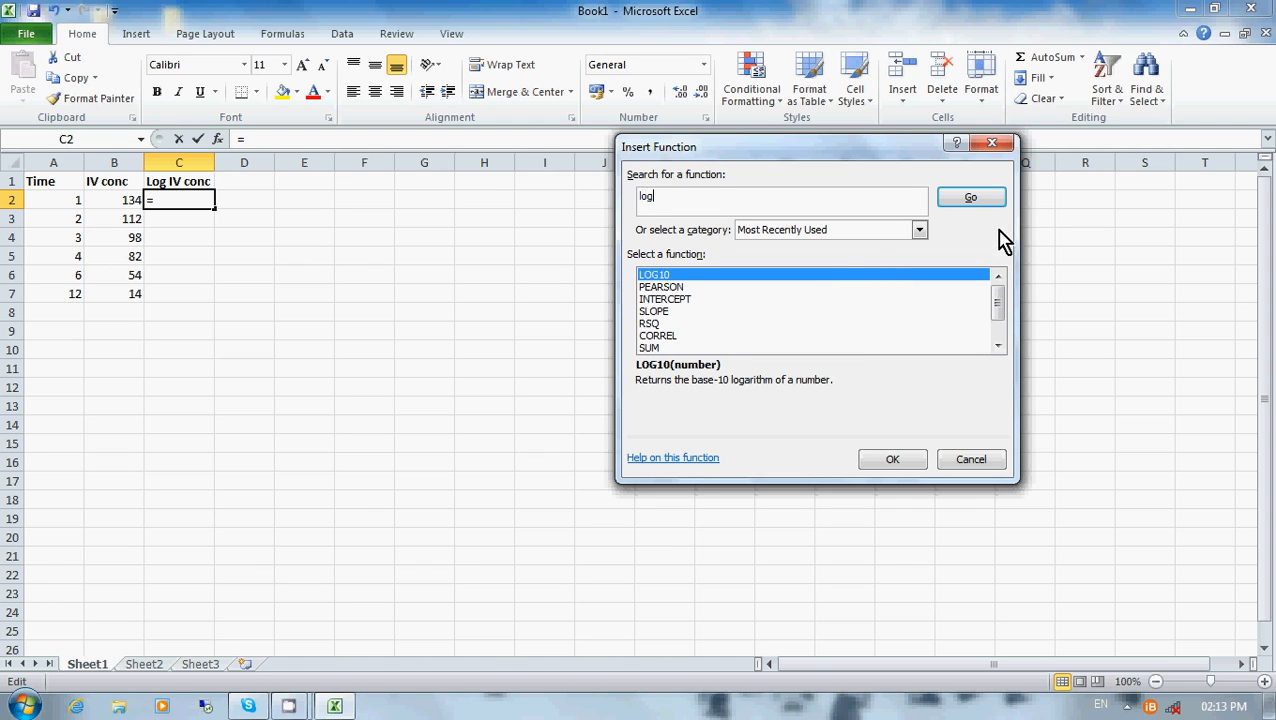
left_click(969, 200)
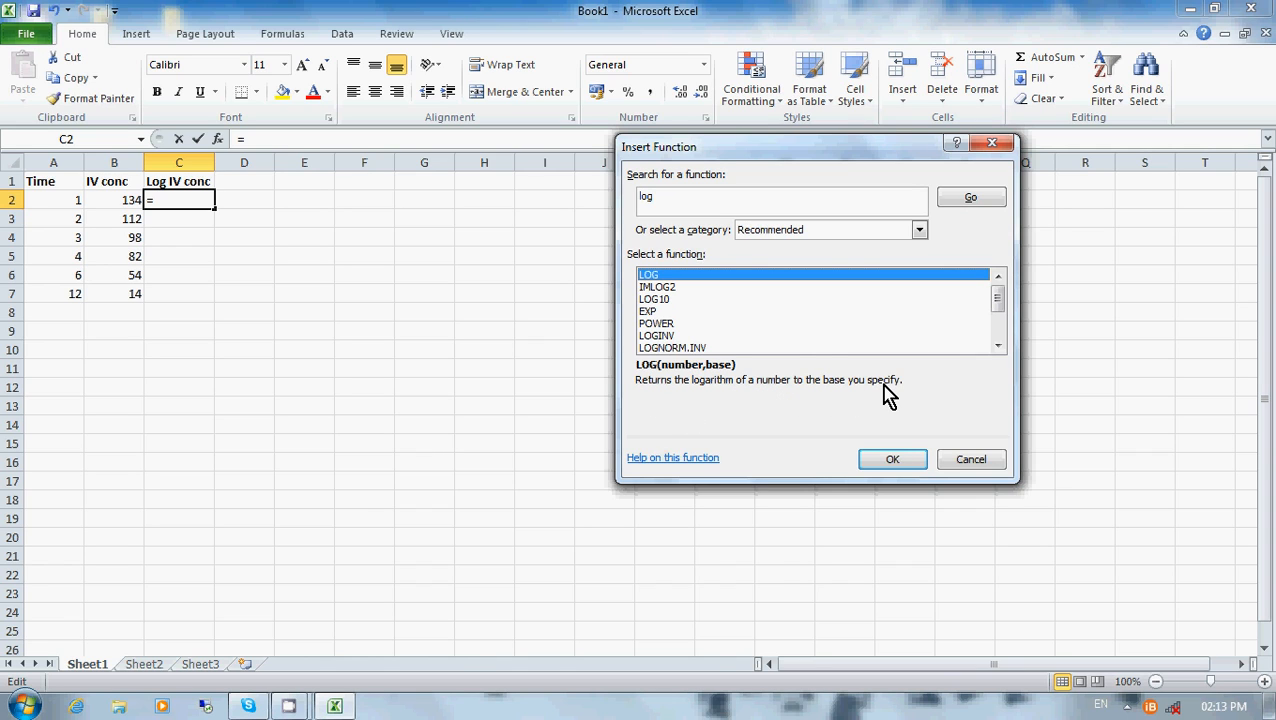
- Choose the LOG10 function for C2 and use B2 as its number argument
left_click(653, 287)
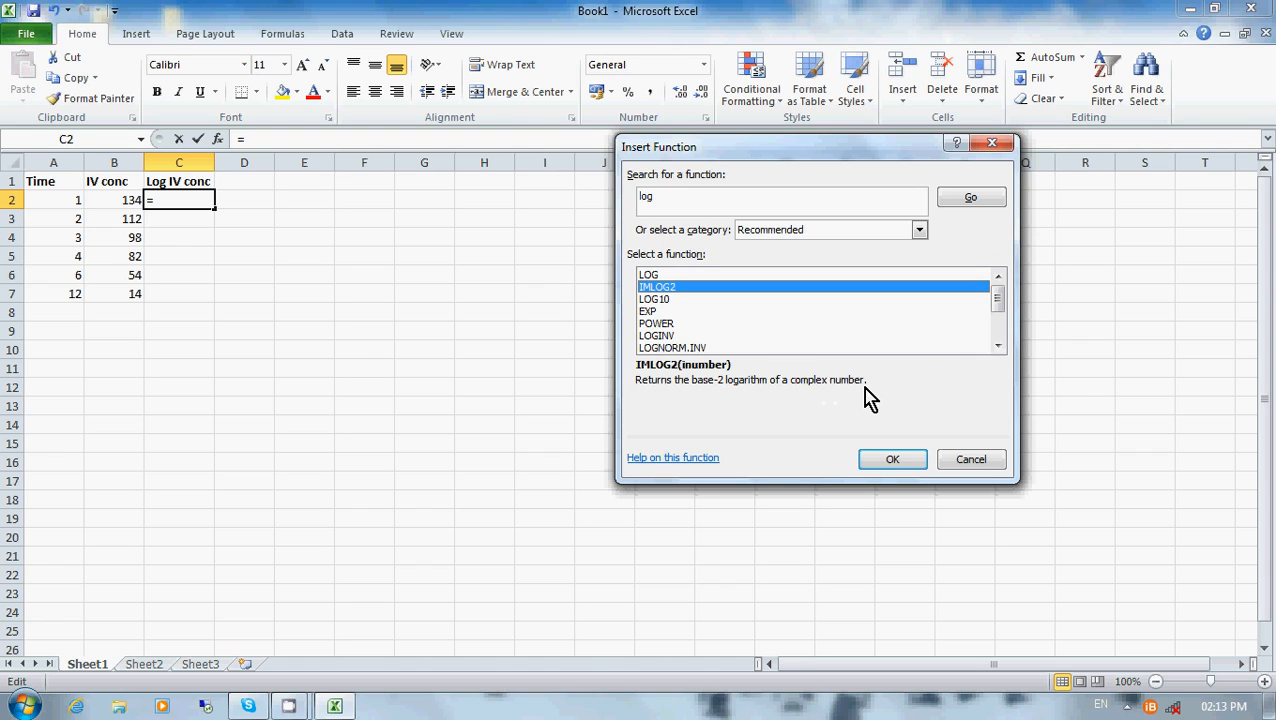
left_click(658, 300)
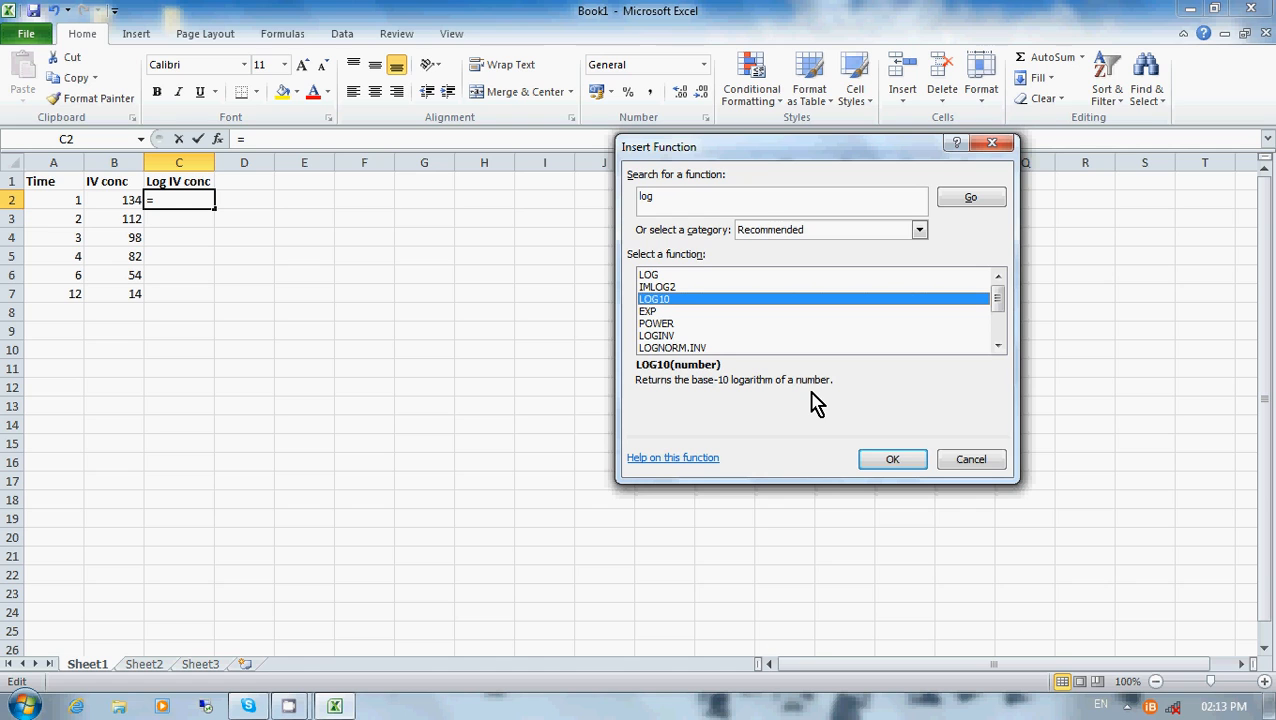
left_click(888, 462)
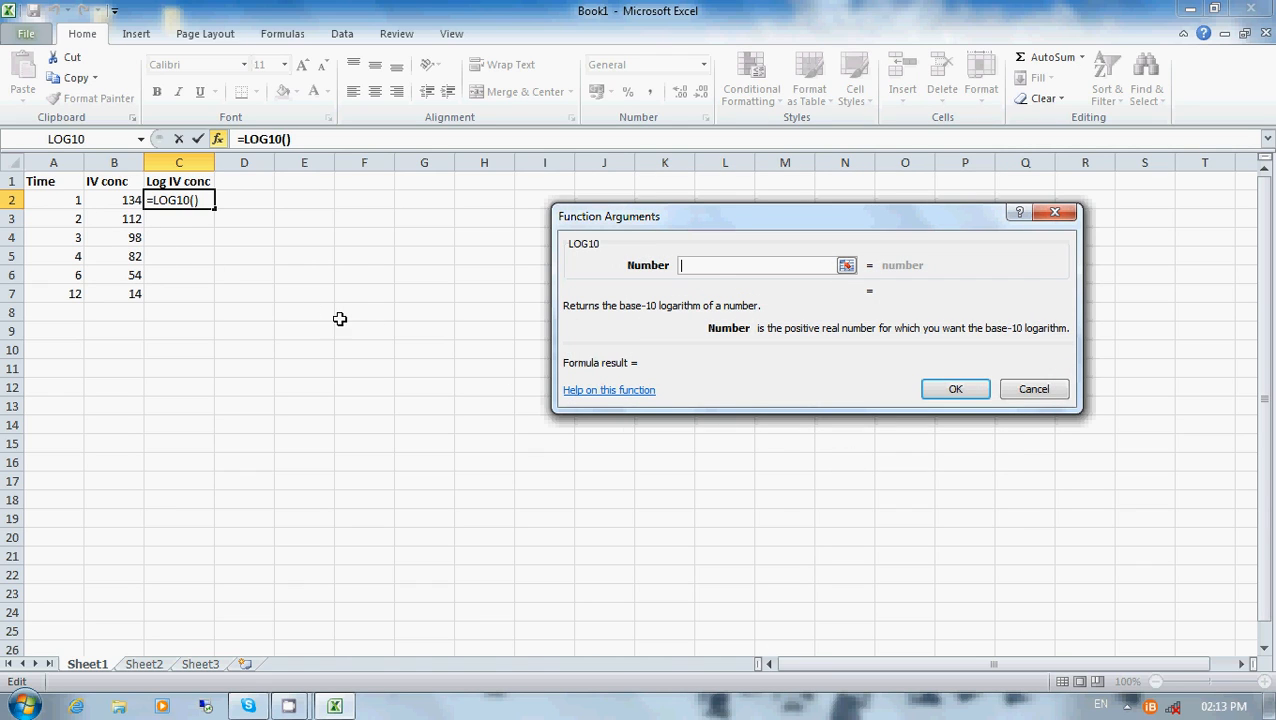
left_click(126, 203)
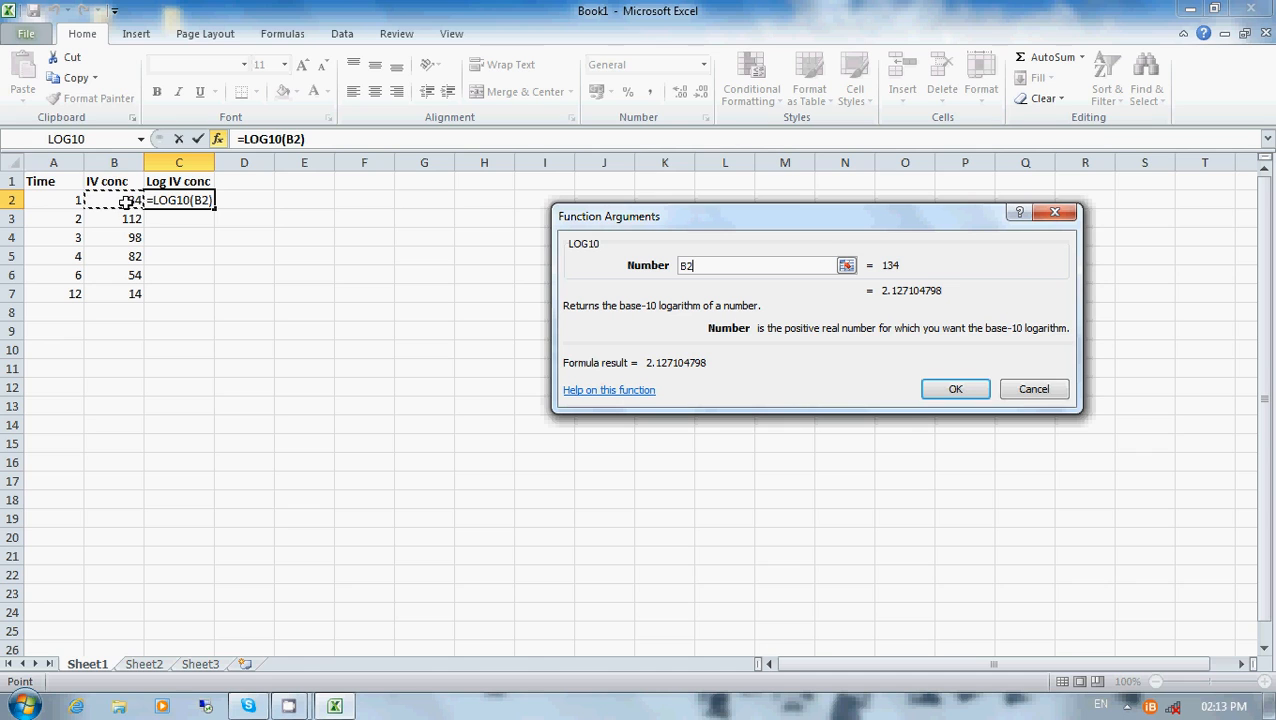
left_click(958, 393)
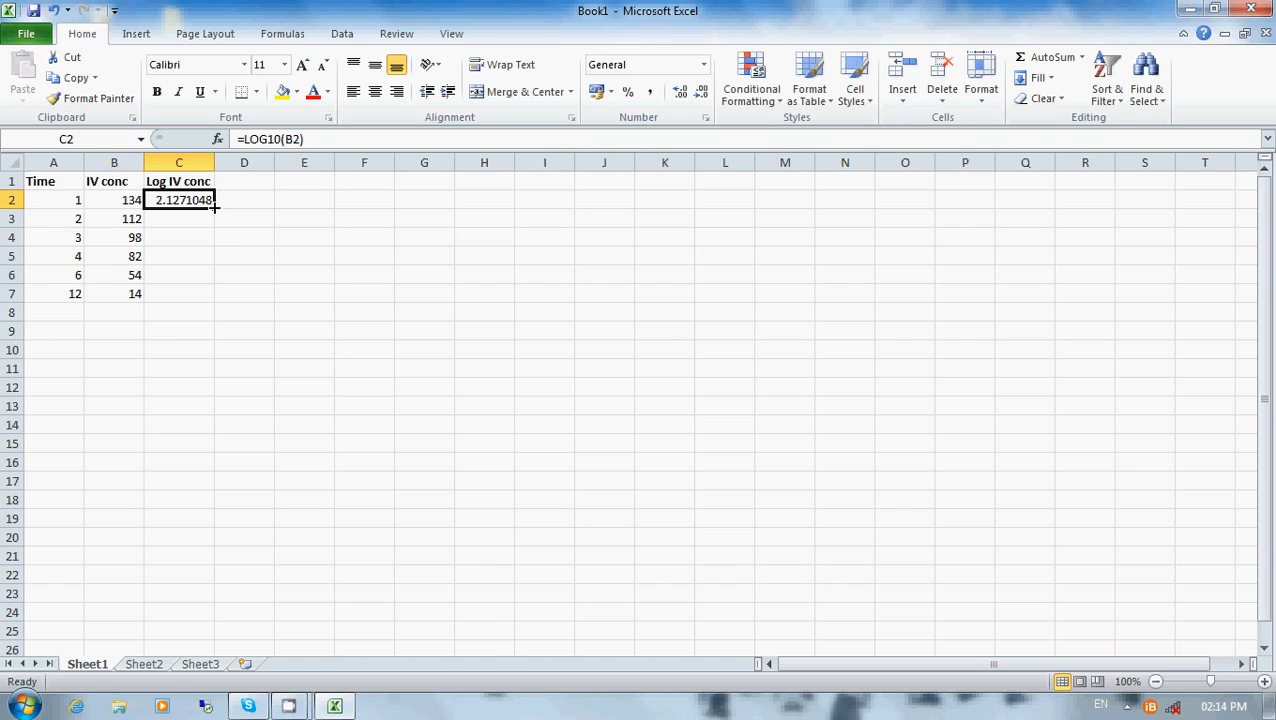
- Fill the LOG10 formula from C2 down to C7 and format these values to four decimal places
left_click_drag(214, 207, 198, 298)
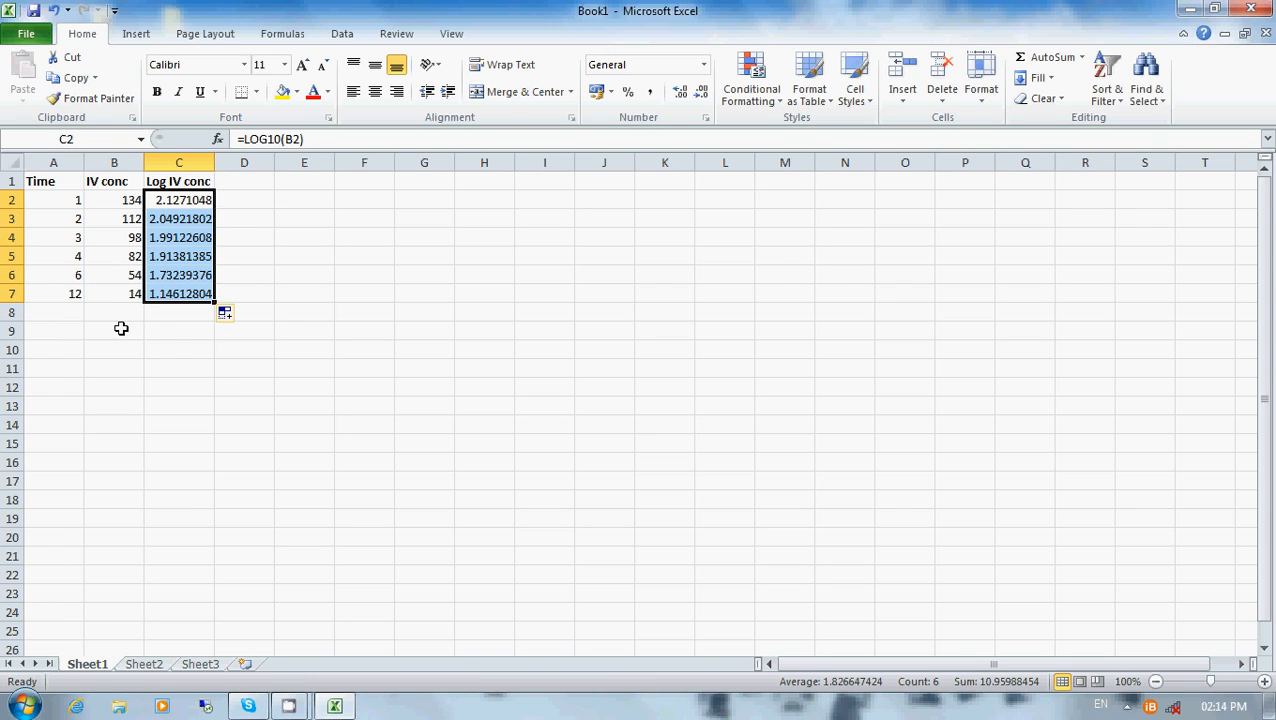
left_click(300, 330)
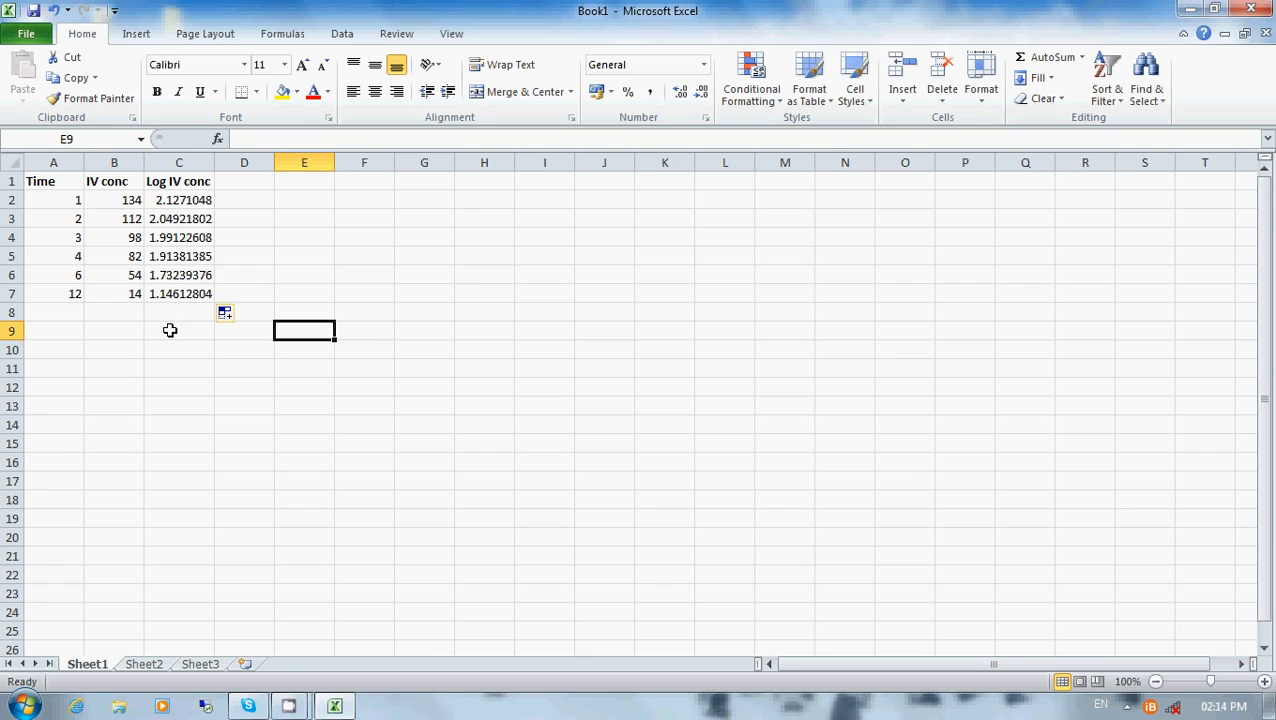
left_click_drag(191, 199, 172, 294)
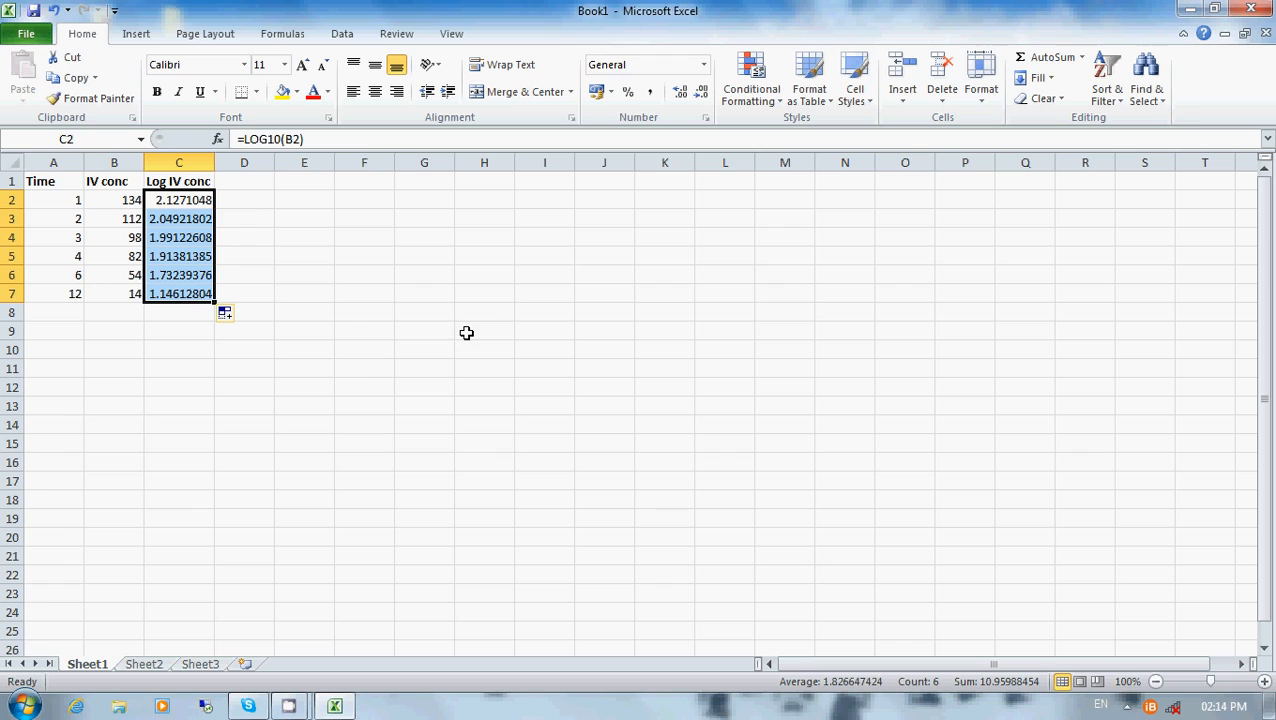
left_click(702, 93)
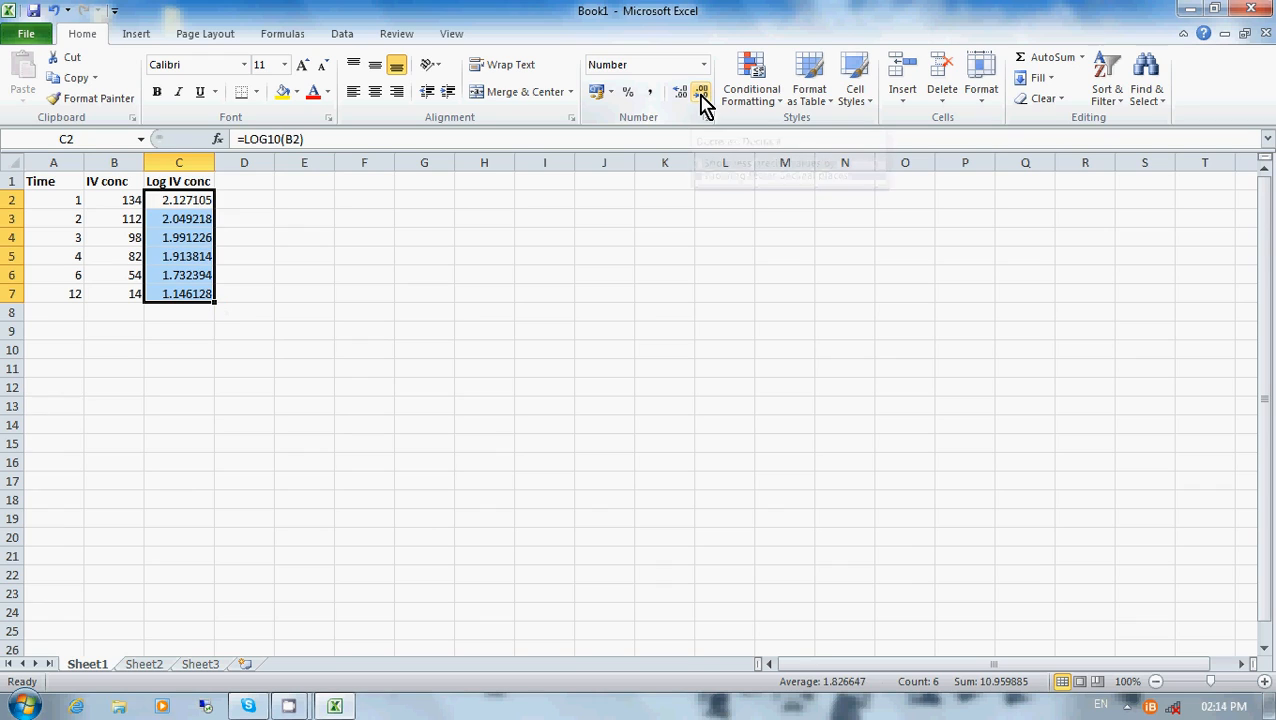
left_click(702, 93)
left_click(702, 93)
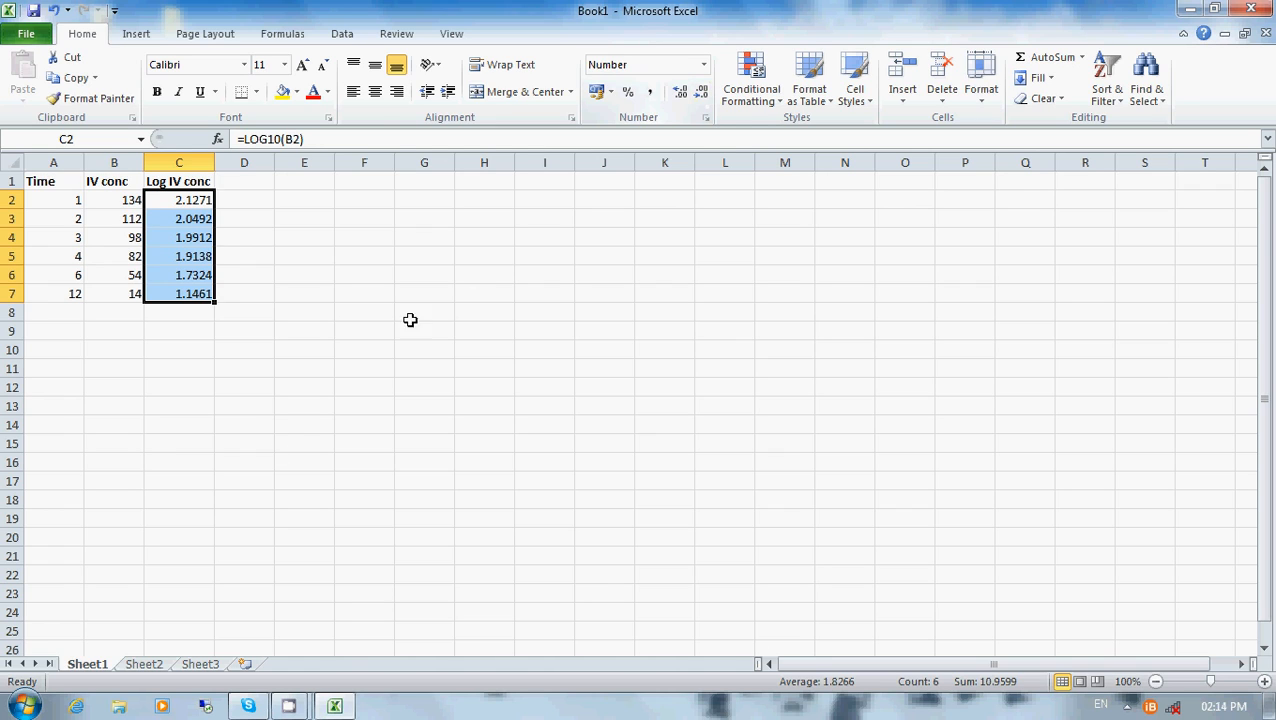
left_click(258, 330)
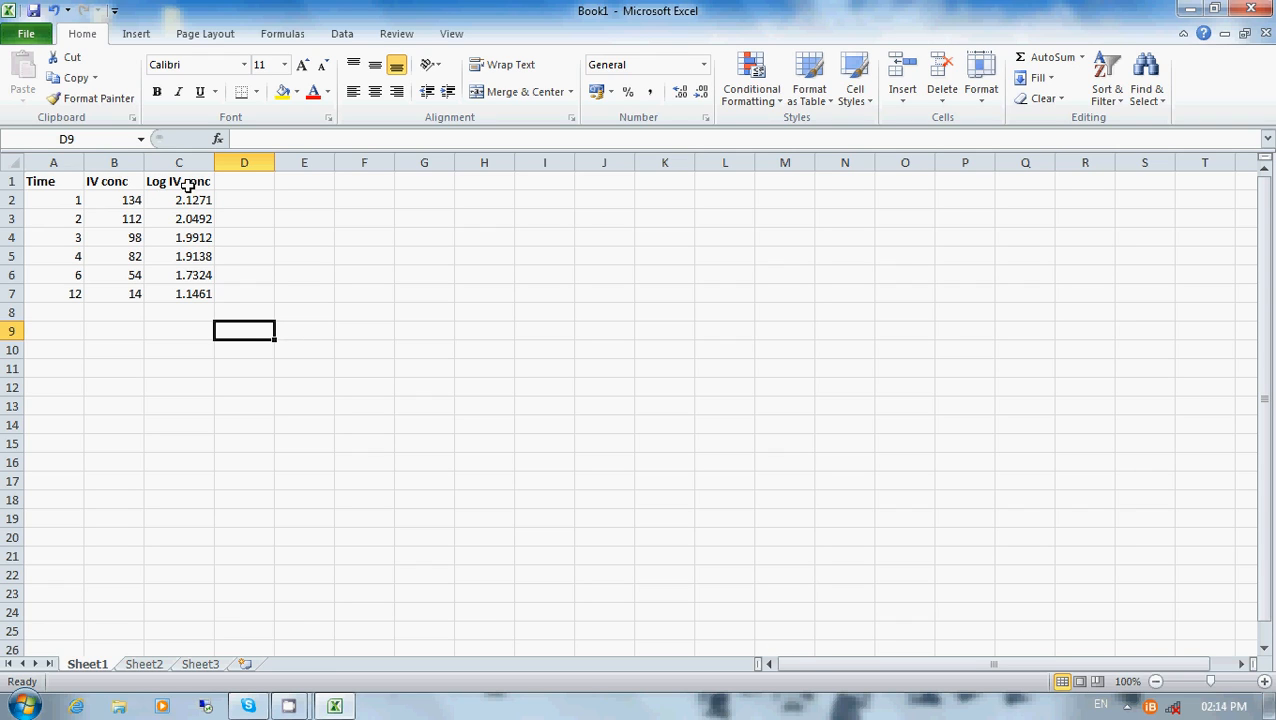
- Insert a scatter chart with straight lines and markers from the Time data in A1:A7 and the Log IV conc data in C1:C7
left_click(46, 182)
left_click_drag(46, 182, 55, 281)
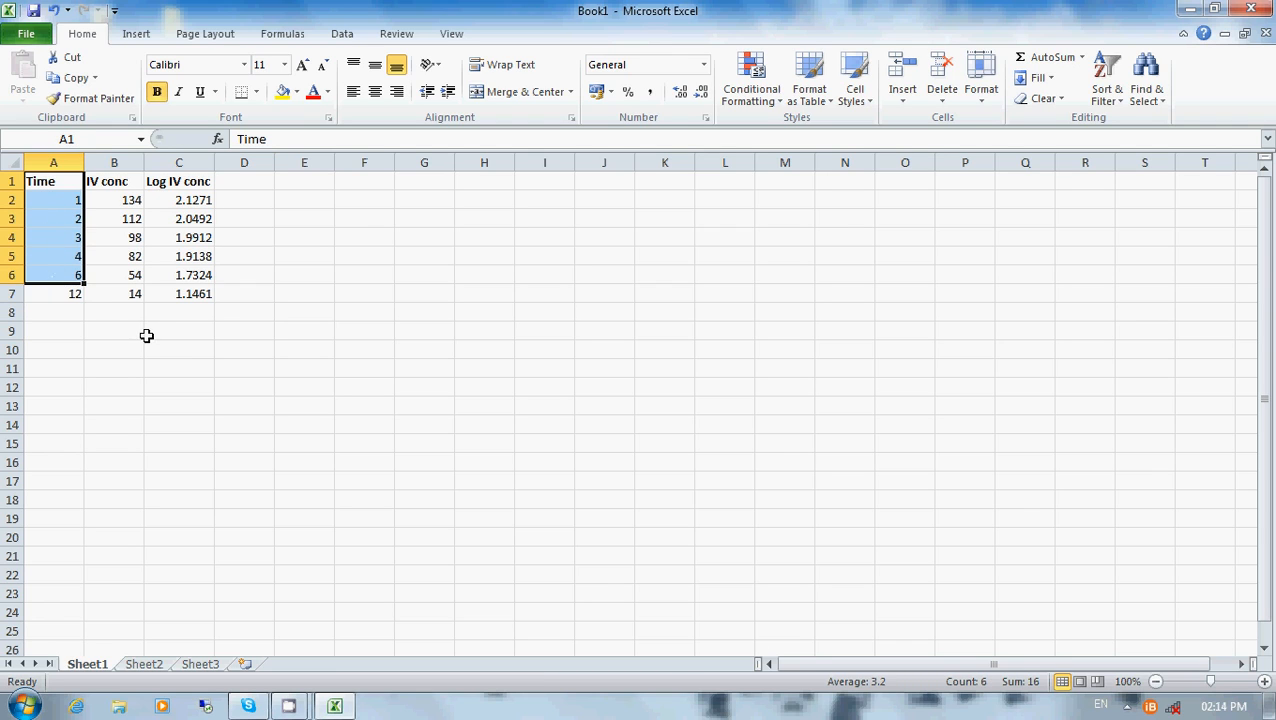
left_click(63, 181)
left_click_drag(57, 186, 52, 290)
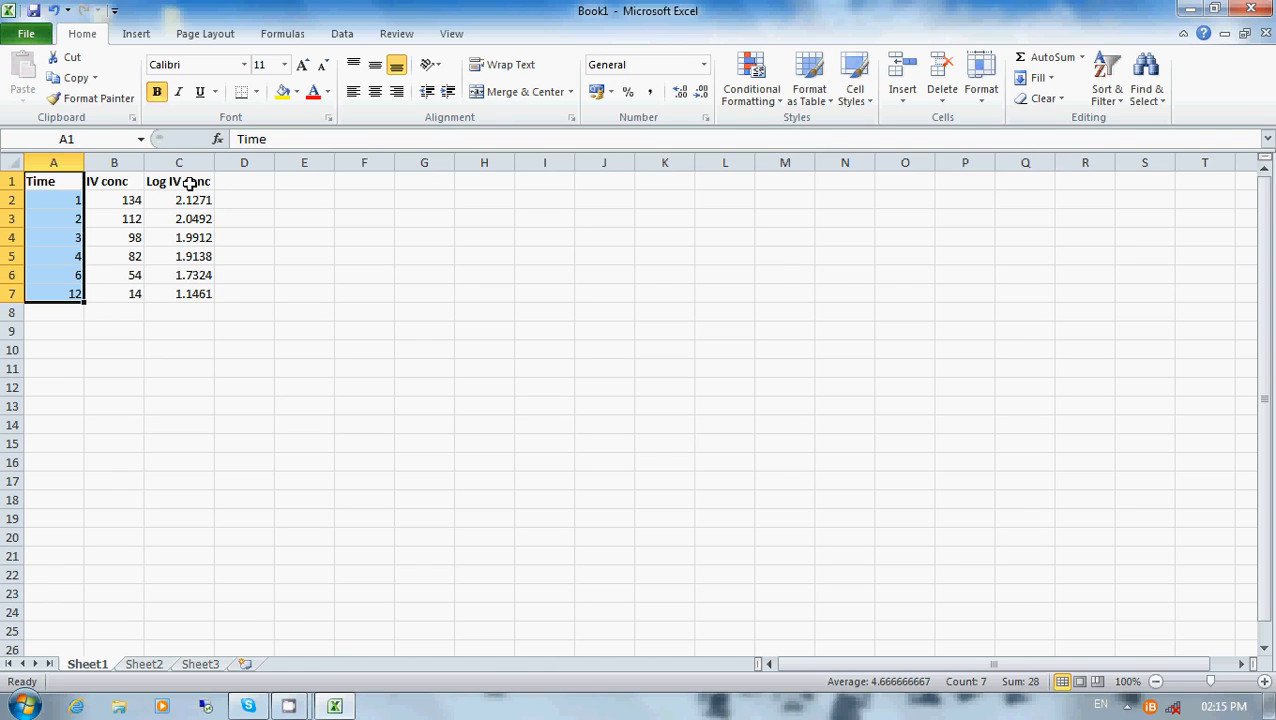
left_click_drag(189, 184, 173, 292)
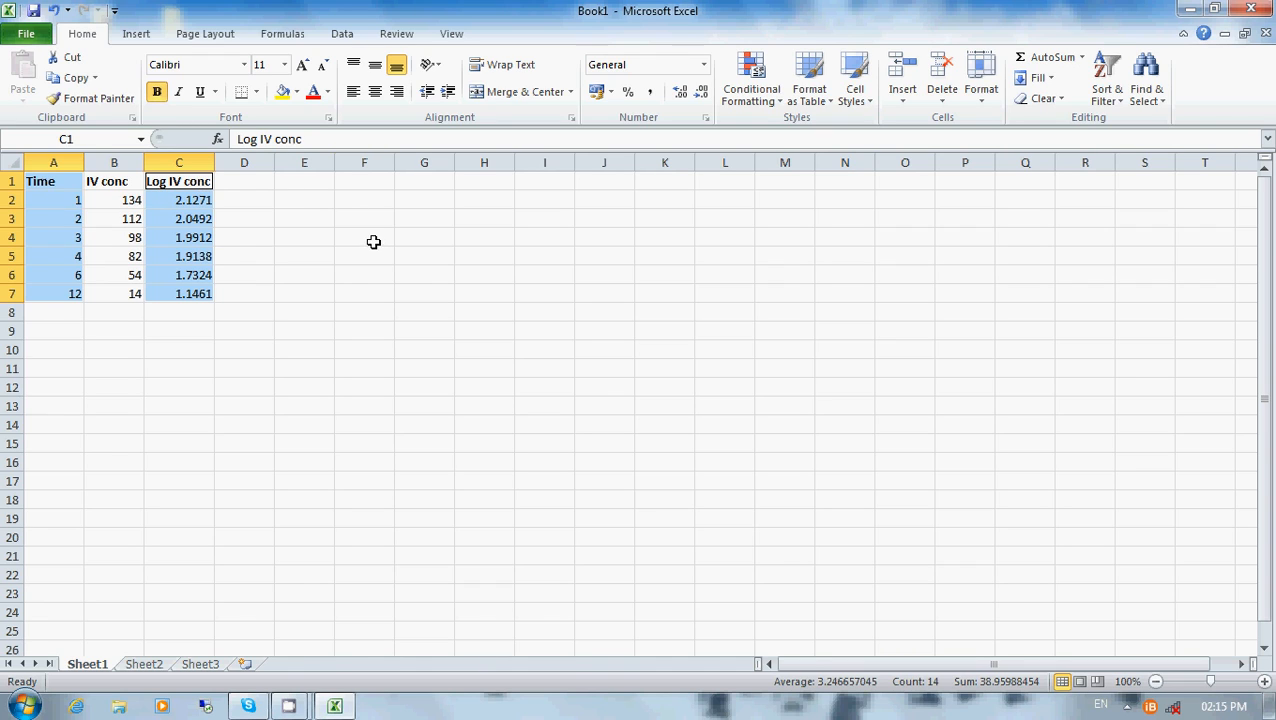
left_click(137, 36)
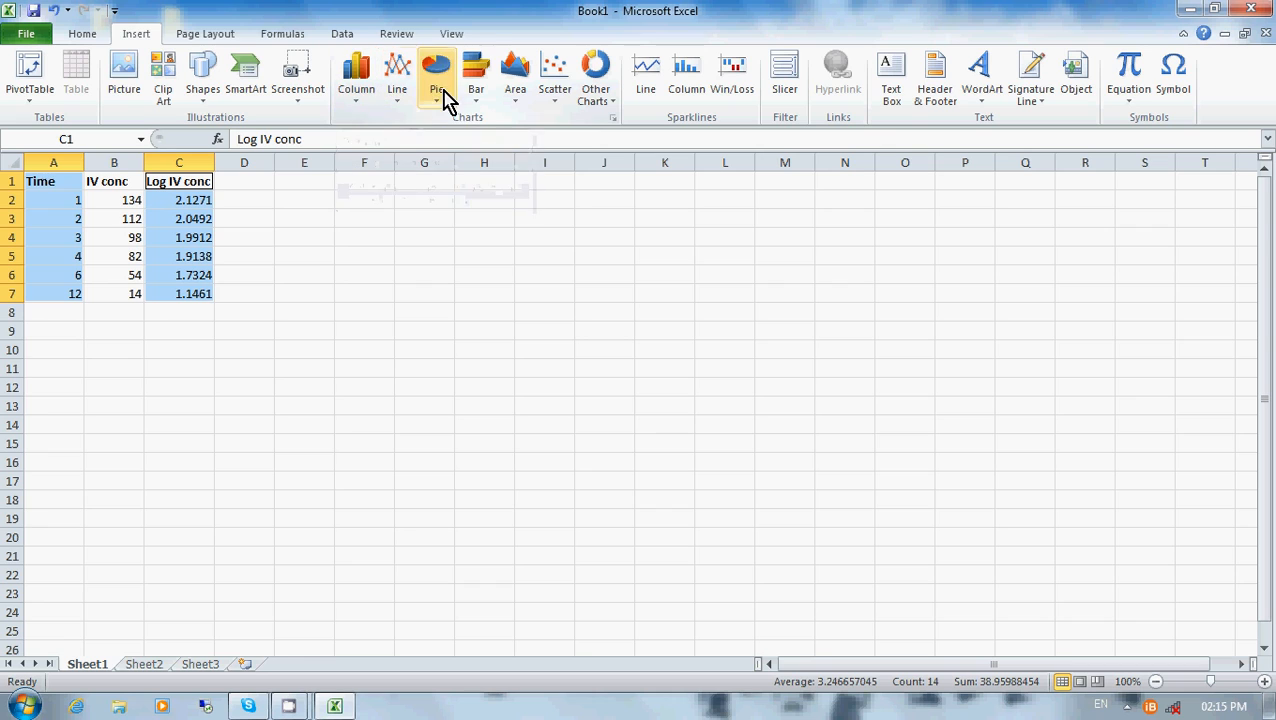
left_click(556, 95)
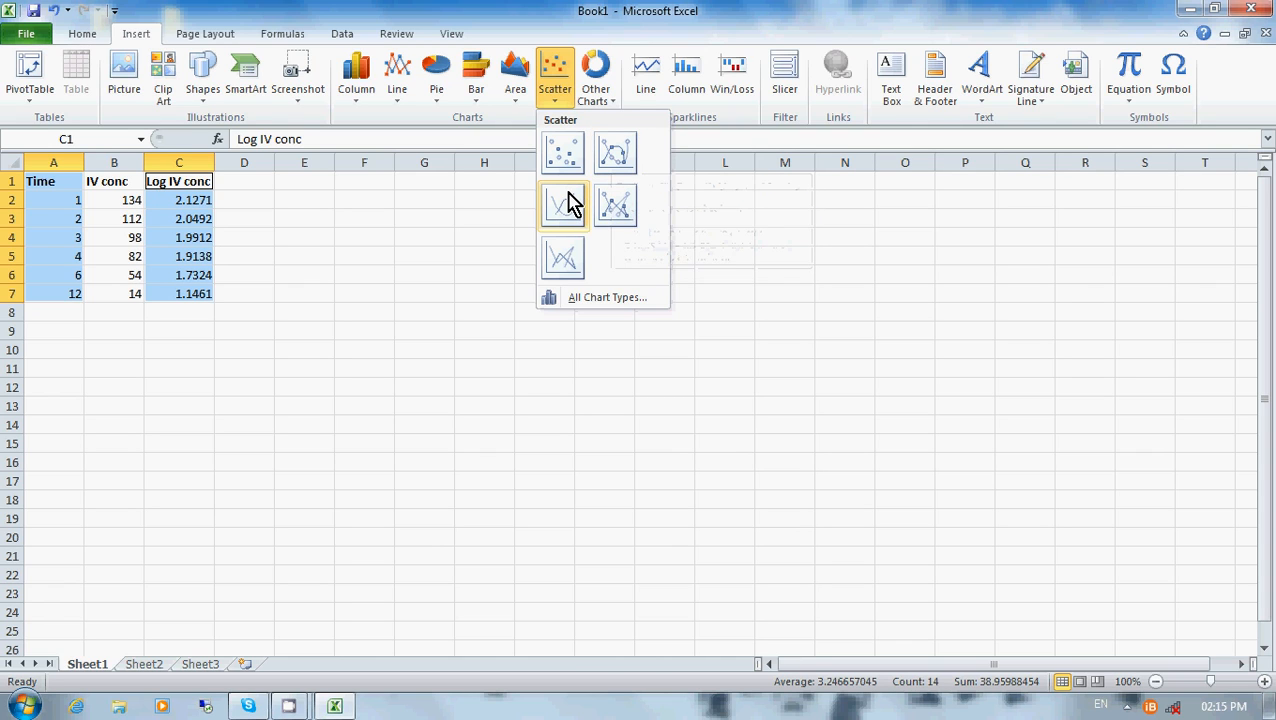
left_click(617, 222)
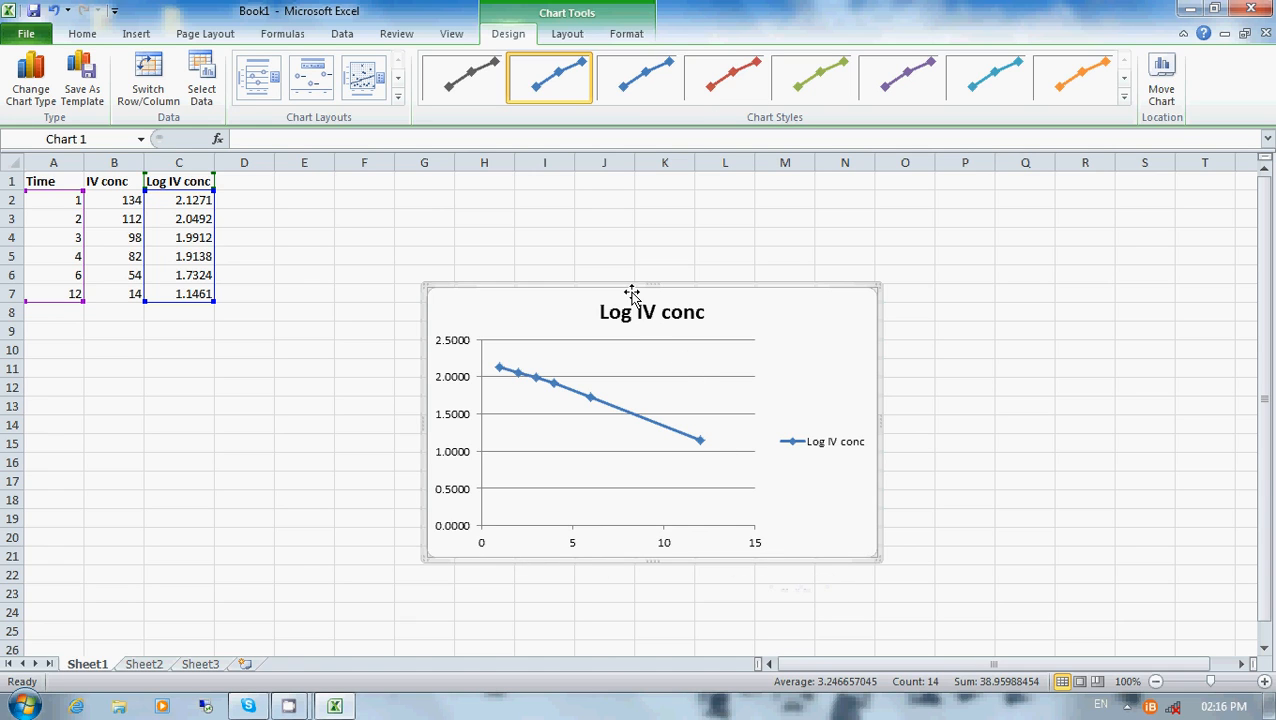
- Move the chart up and enlarge it to cover about columns F to N and rows 3 to 21
left_click_drag(615, 293, 619, 214)
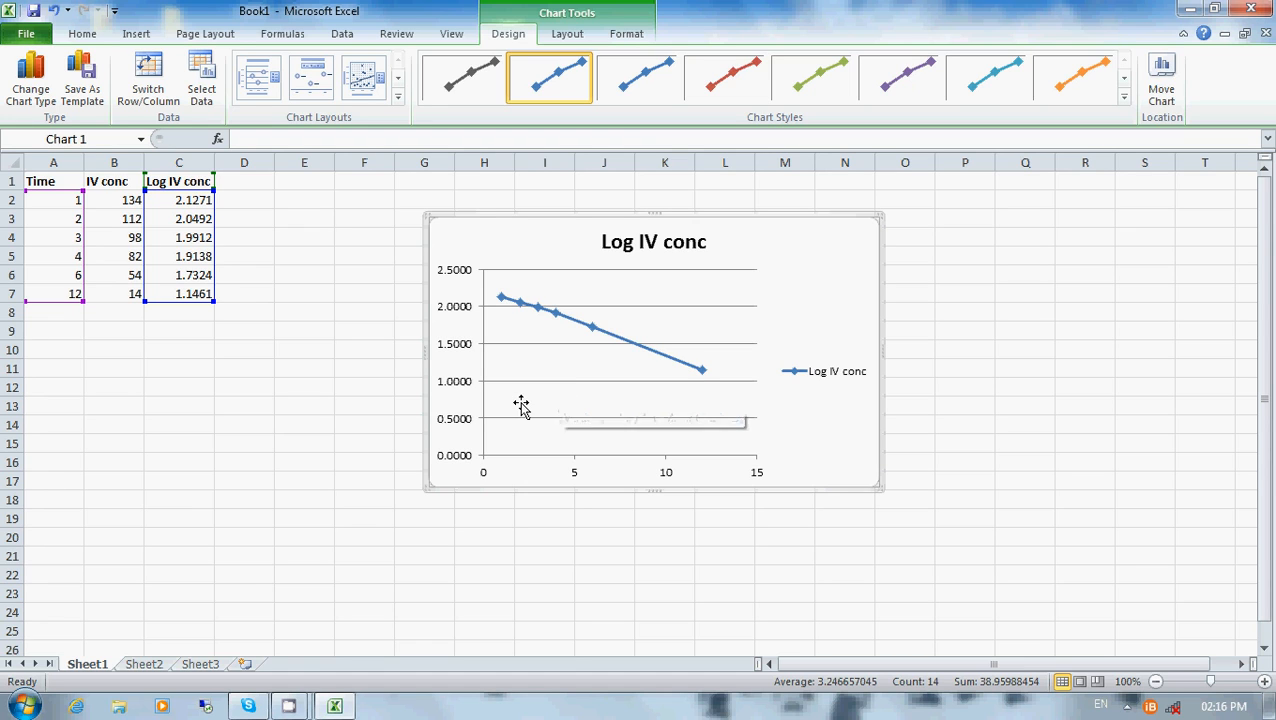
left_click_drag(652, 496, 652, 565)
left_click_drag(655, 283, 650, 212)
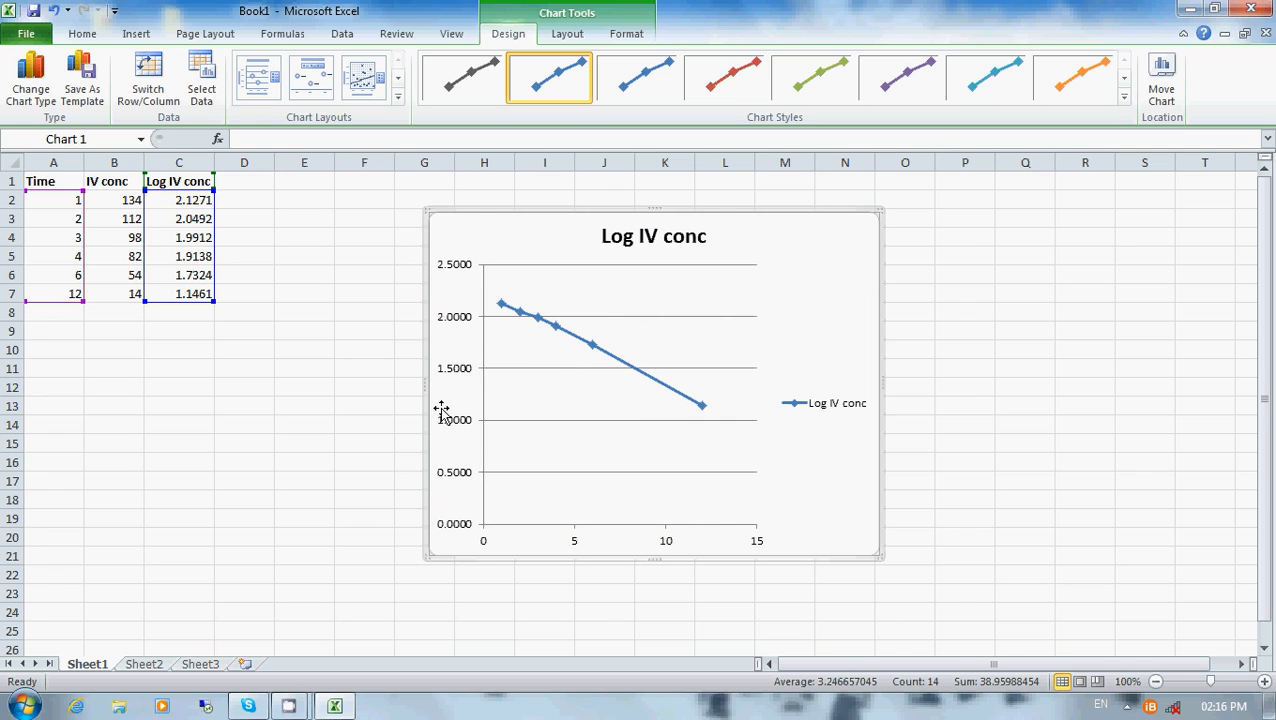
left_click_drag(420, 386, 323, 380)
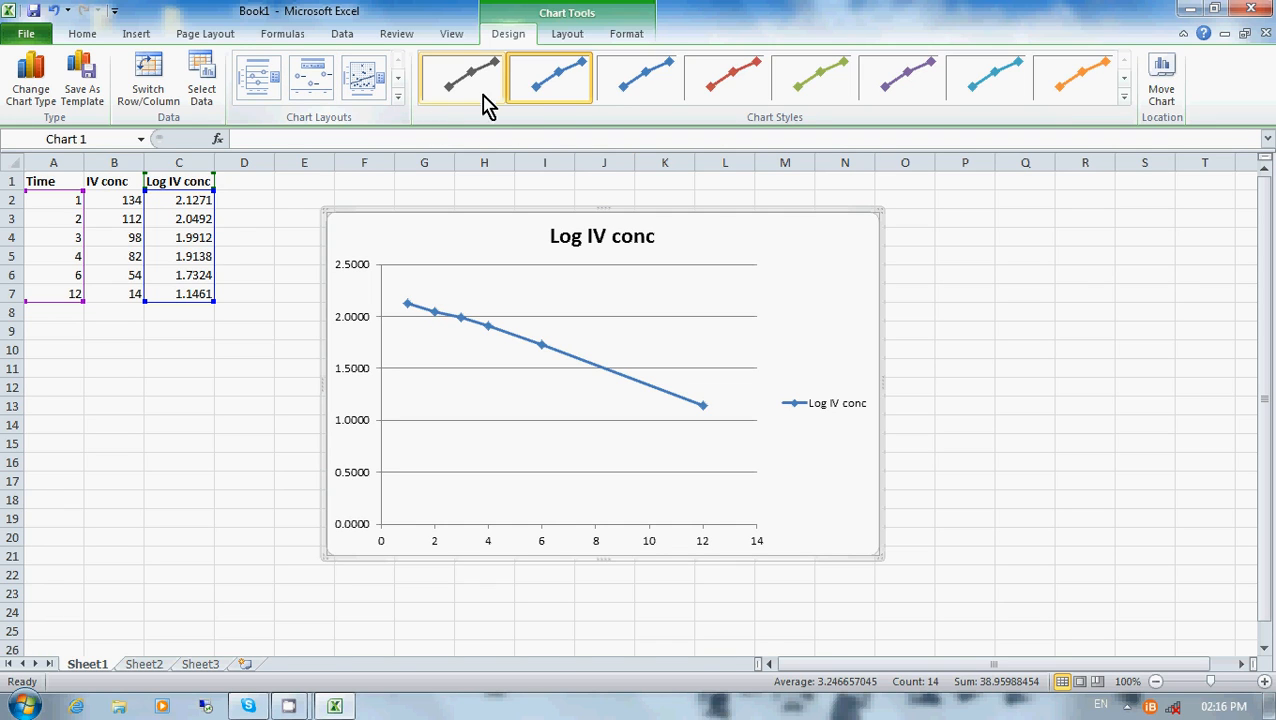
- Try several chart styles and apply the red line style with markers to the chart
left_click(727, 82)
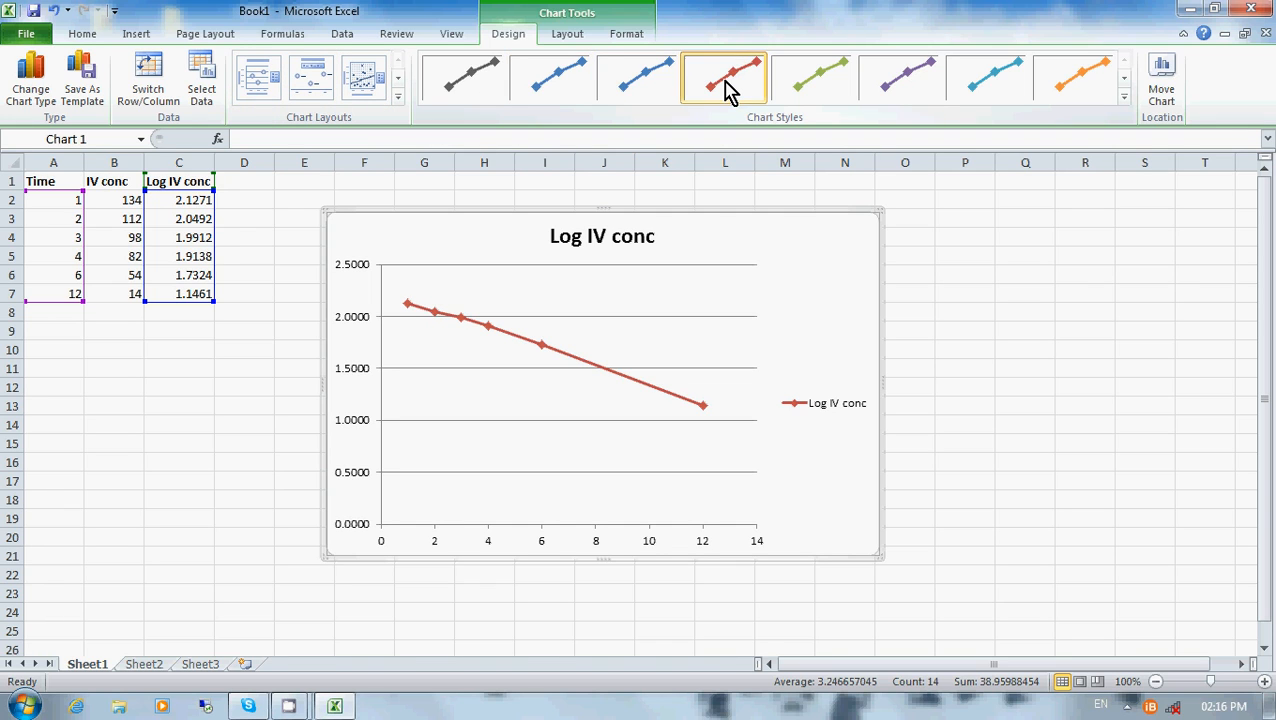
left_click(1082, 90)
left_click(990, 80)
left_click(917, 77)
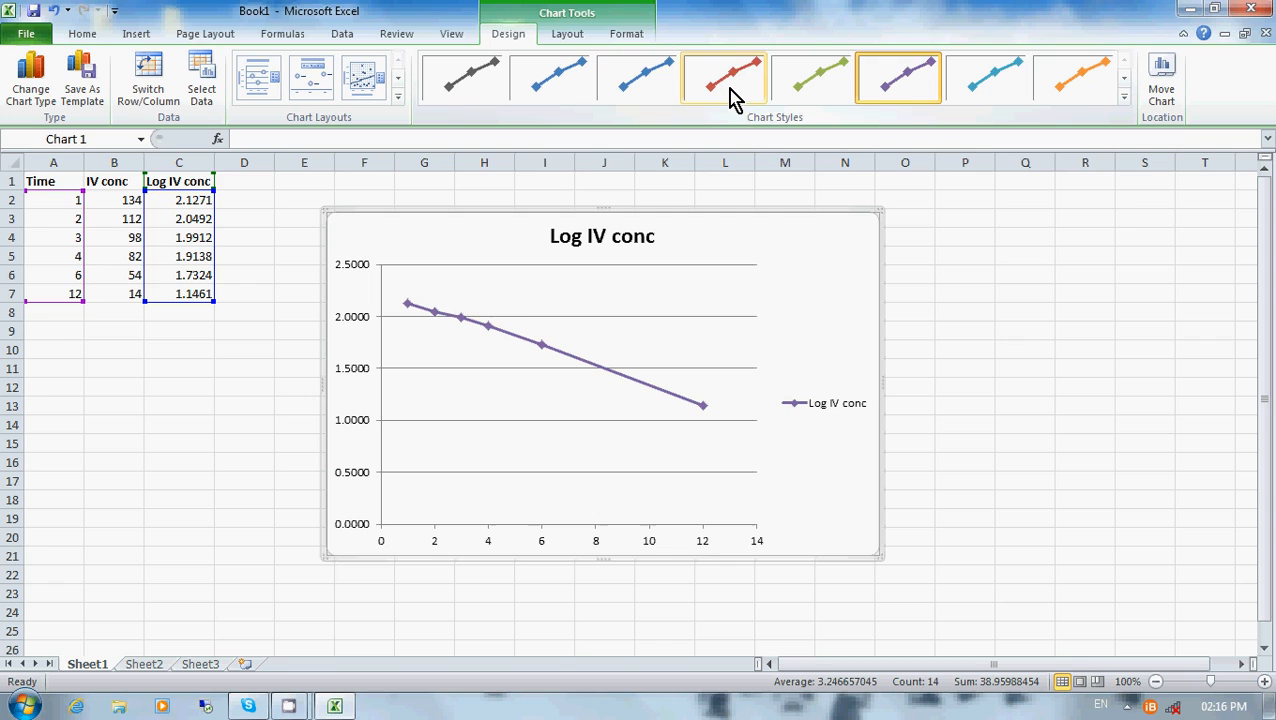
left_click(732, 92)
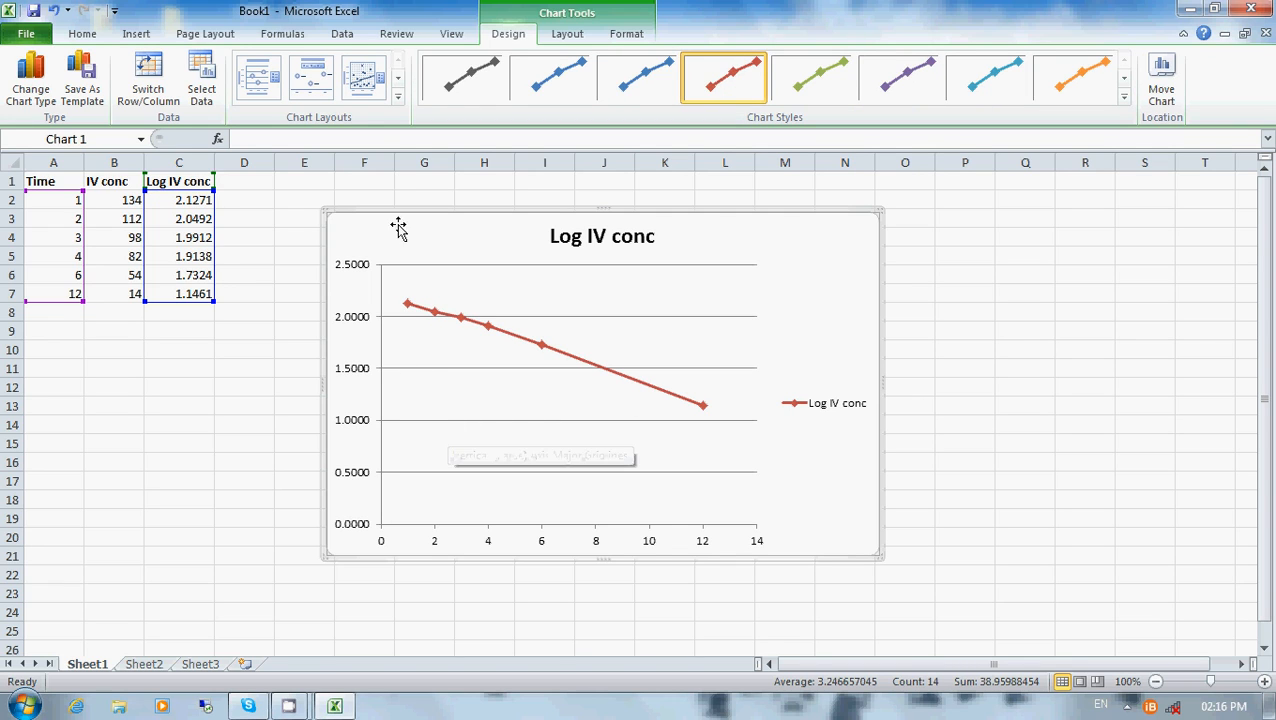
- Compare the chart layouts and apply the one with axis titles, a dense grid and a linear trendline
left_click(365, 79)
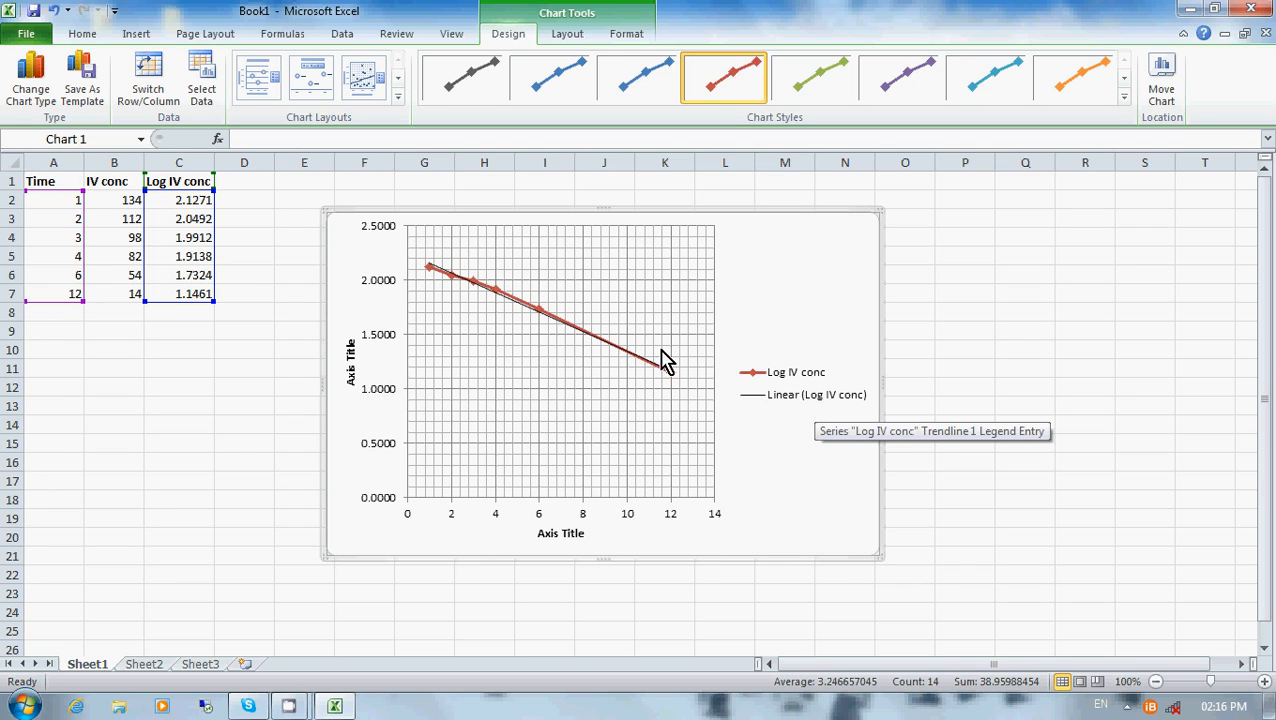
left_click(313, 82)
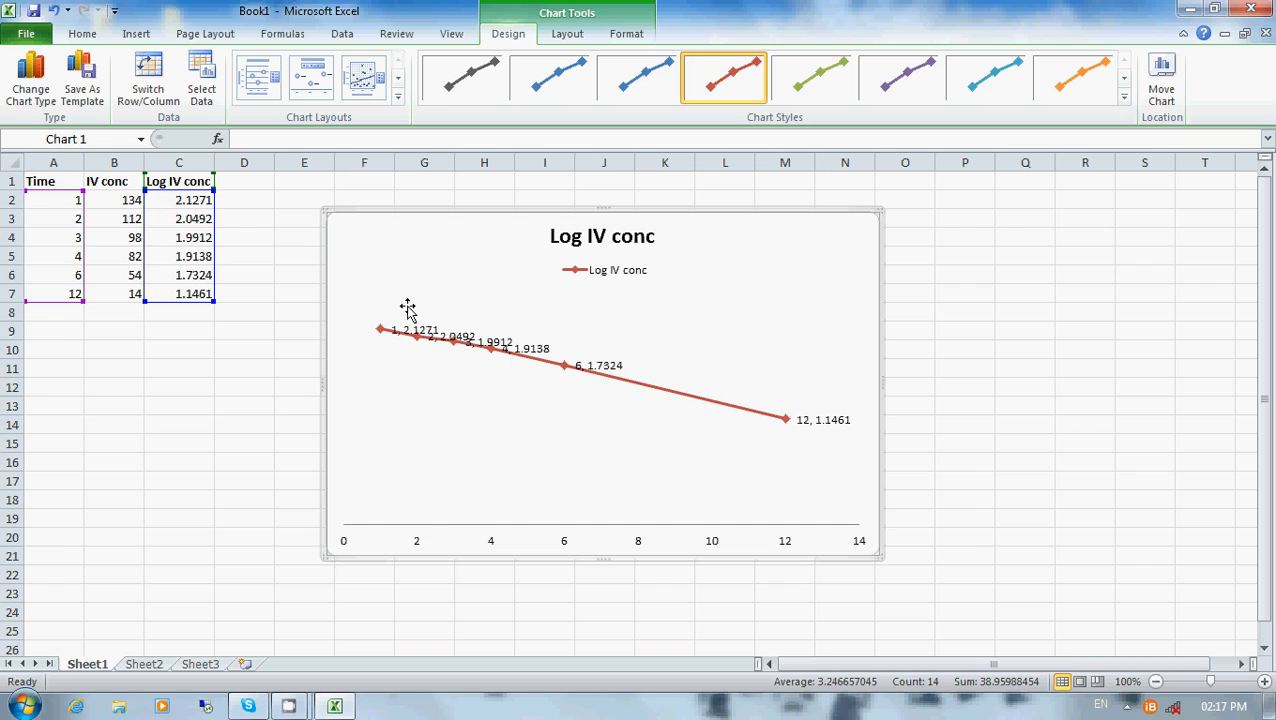
left_click(262, 88)
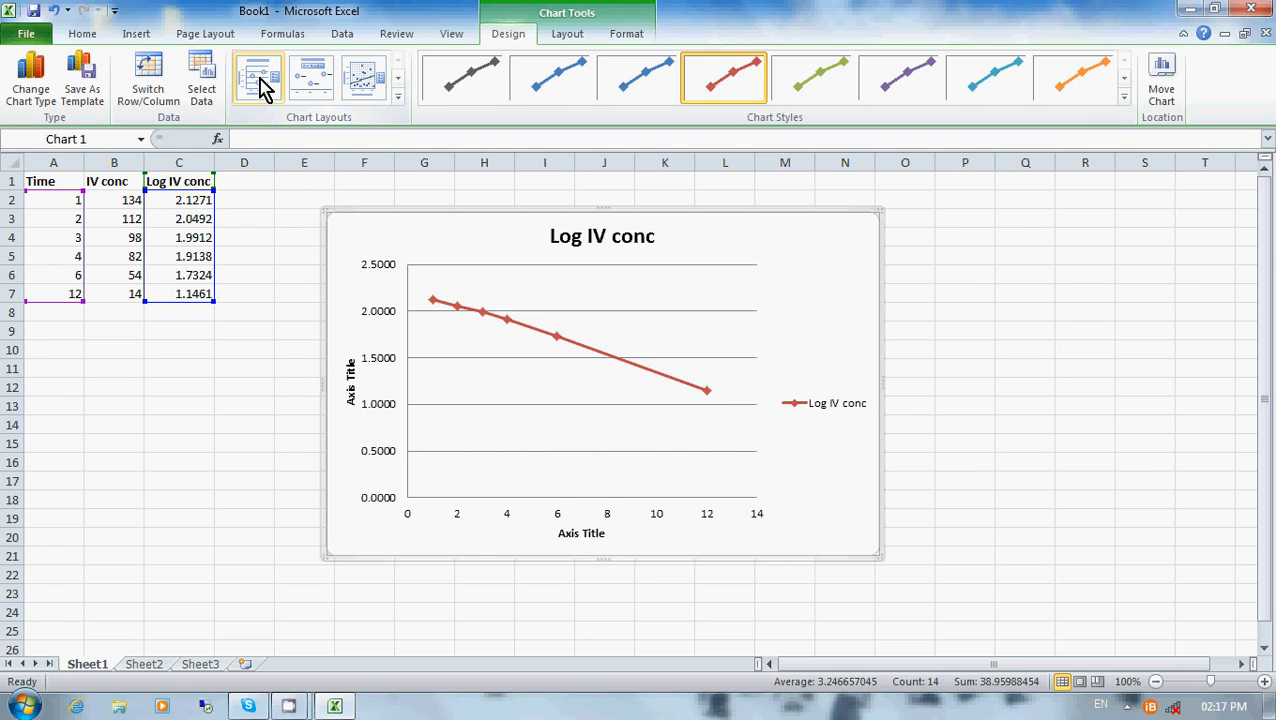
left_click(397, 100)
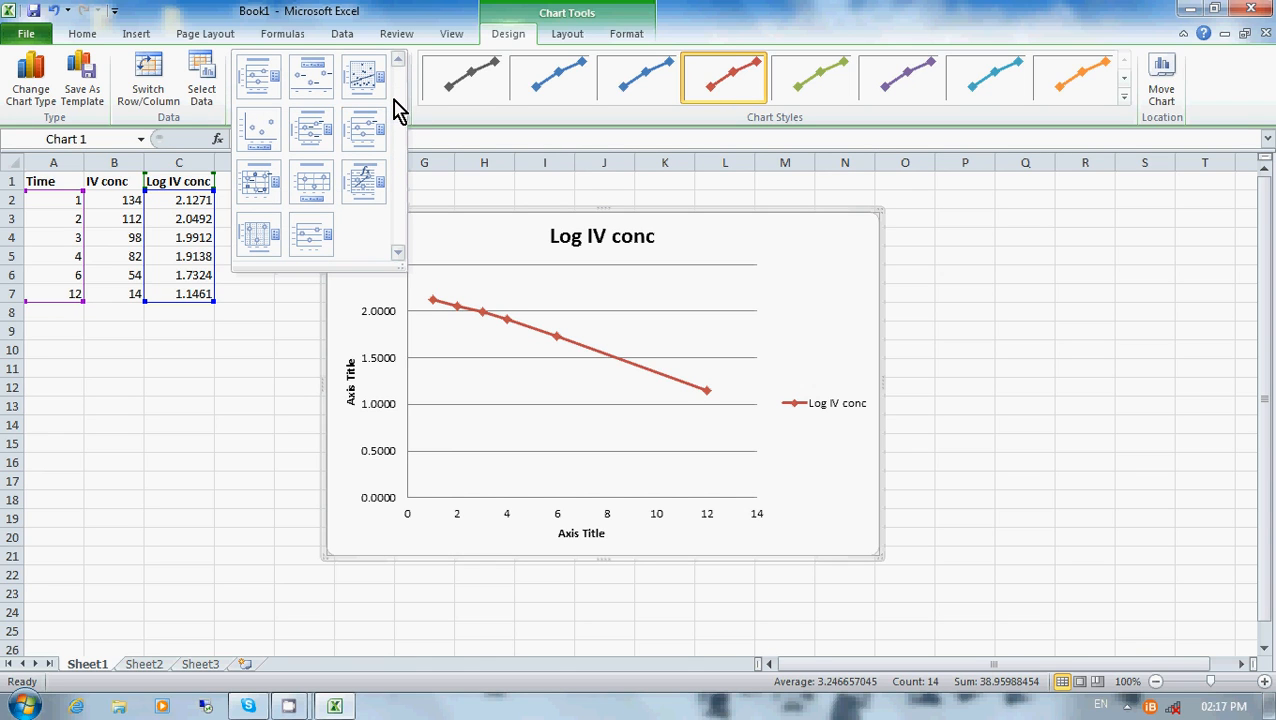
left_click(364, 80)
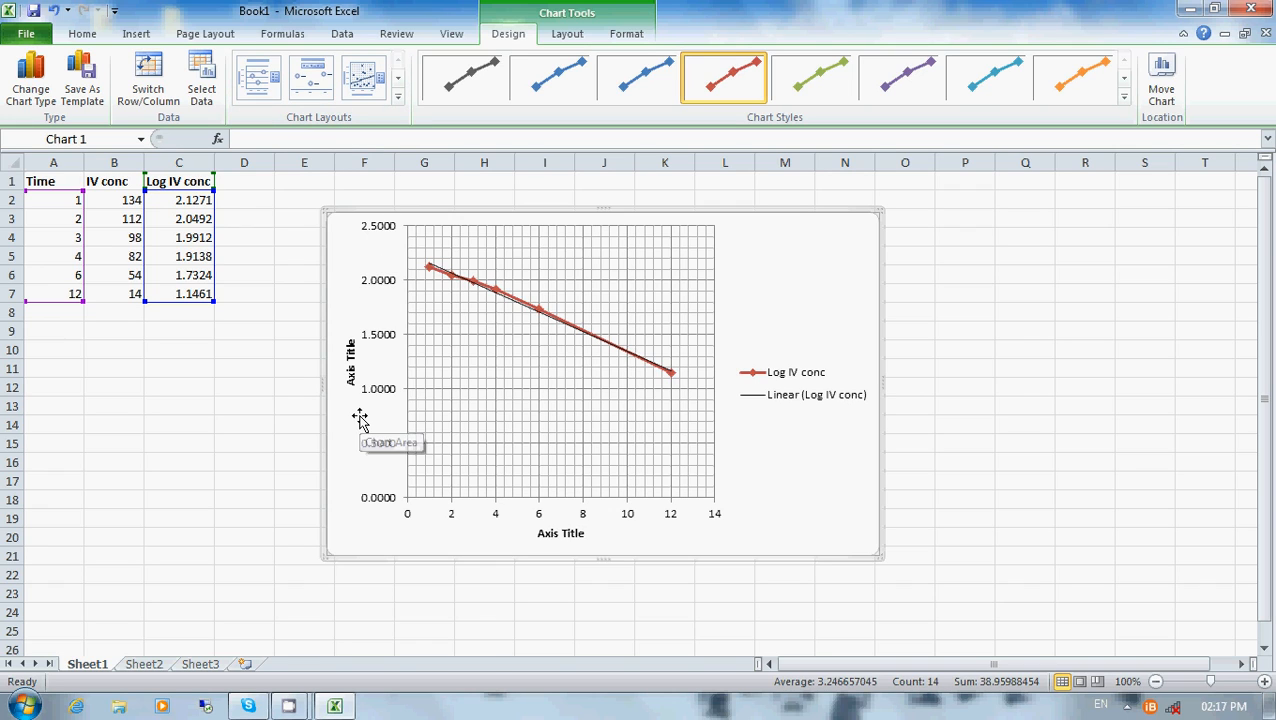
- Replace the vertical axis title of the chart with "log IV plasma conc (mg/l)"
left_click(350, 376)
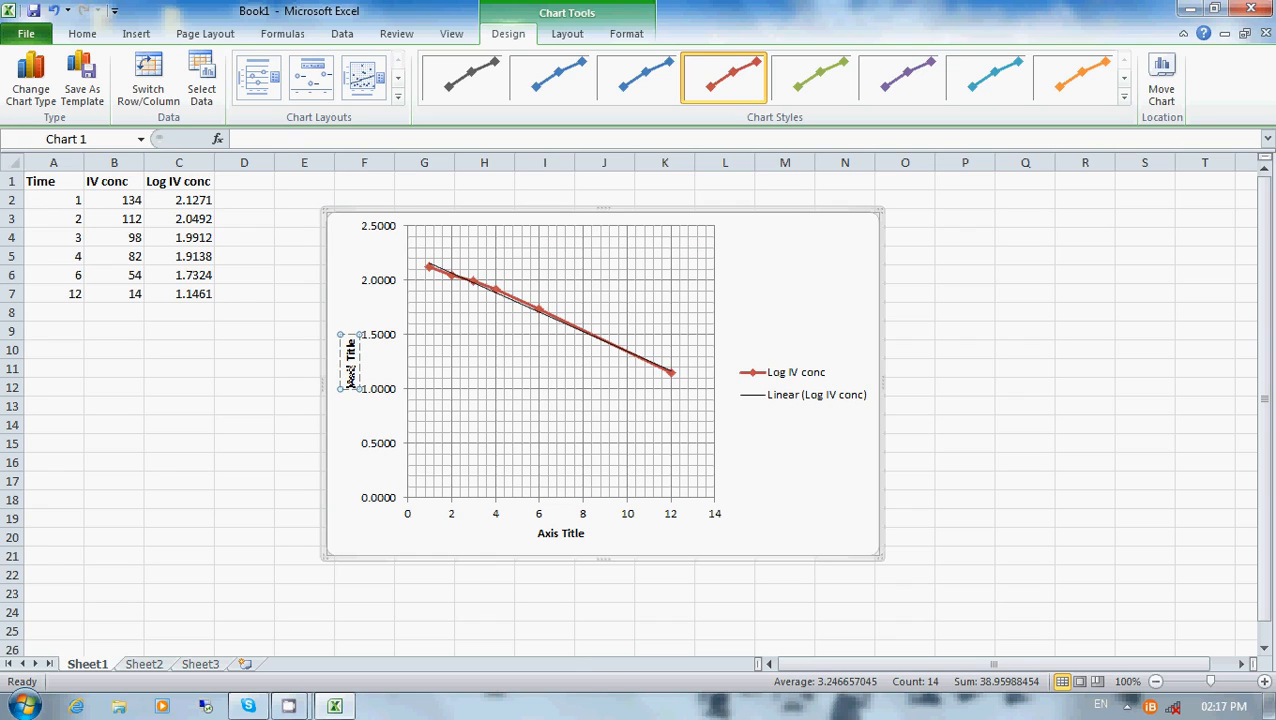
key("BackSpace")
key("BackSpace")
key("BackSpace")
key("BackSpace")
key("BackSpace")
key("BackSpace")
key("BackSpace")
key("BackSpace")
key("BackSpace")
key("BackSpace")
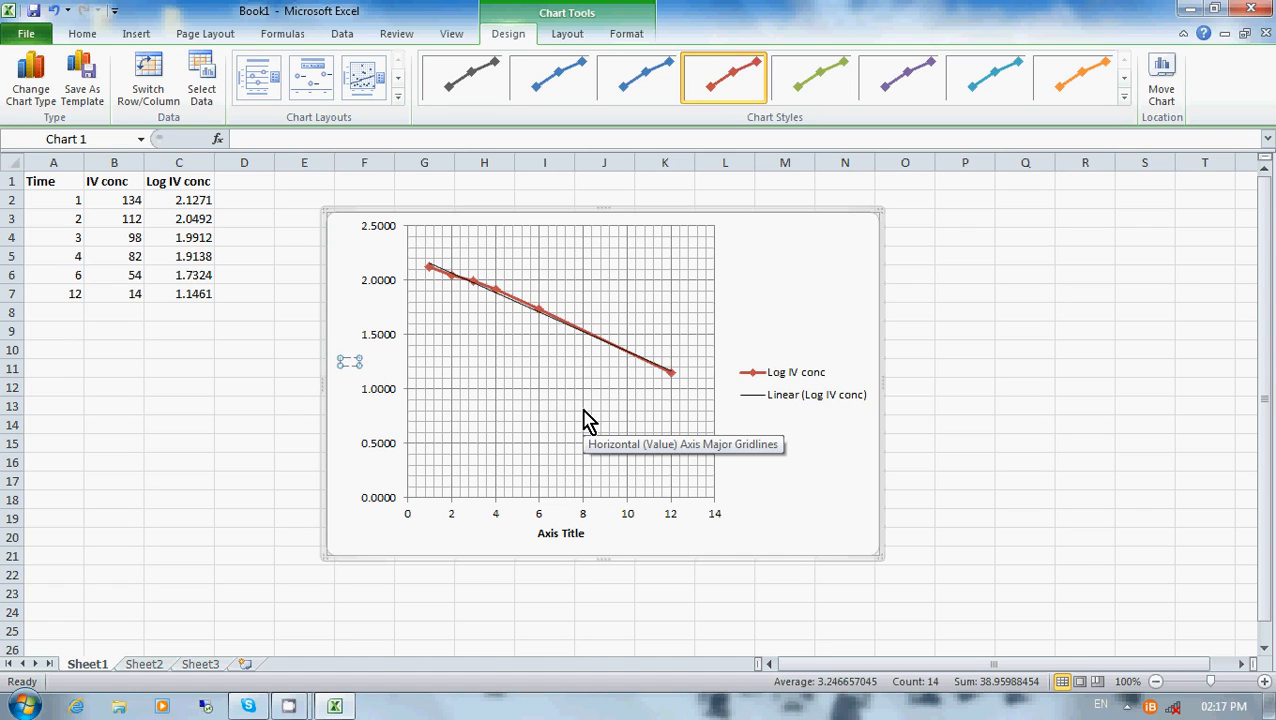
type("log")
type(" M")
type(" plasma")
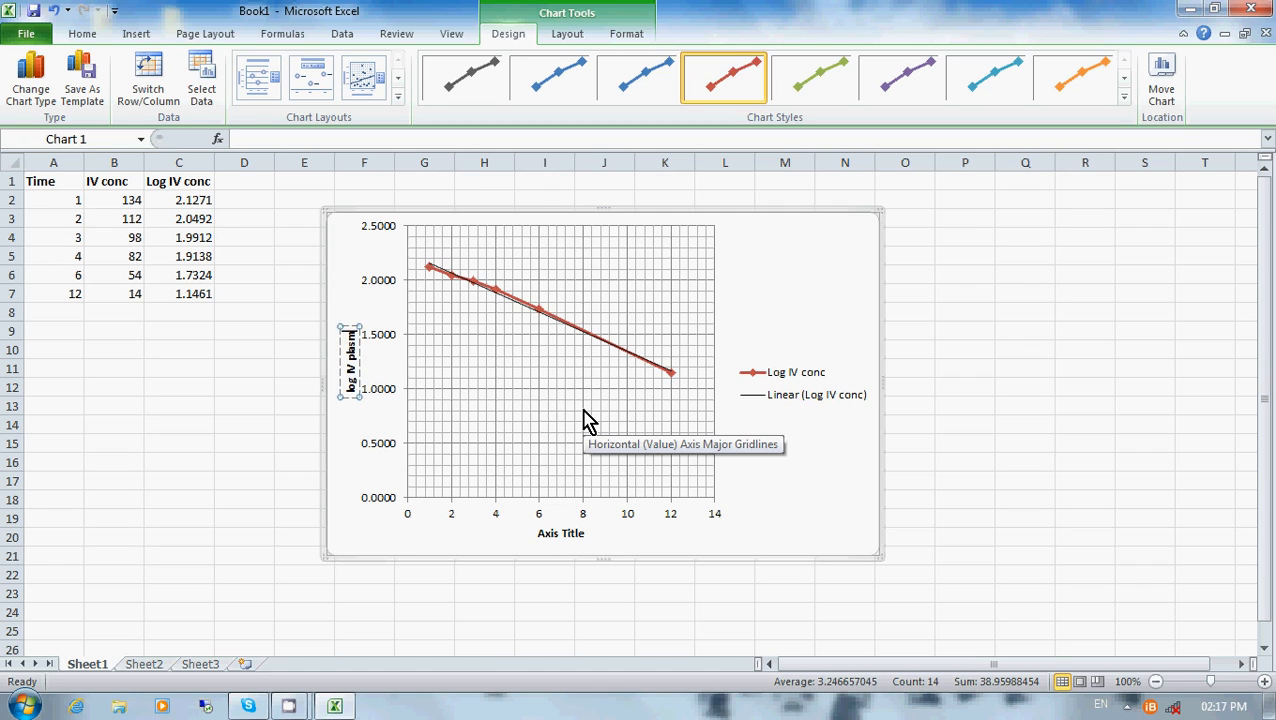
type(" conc")
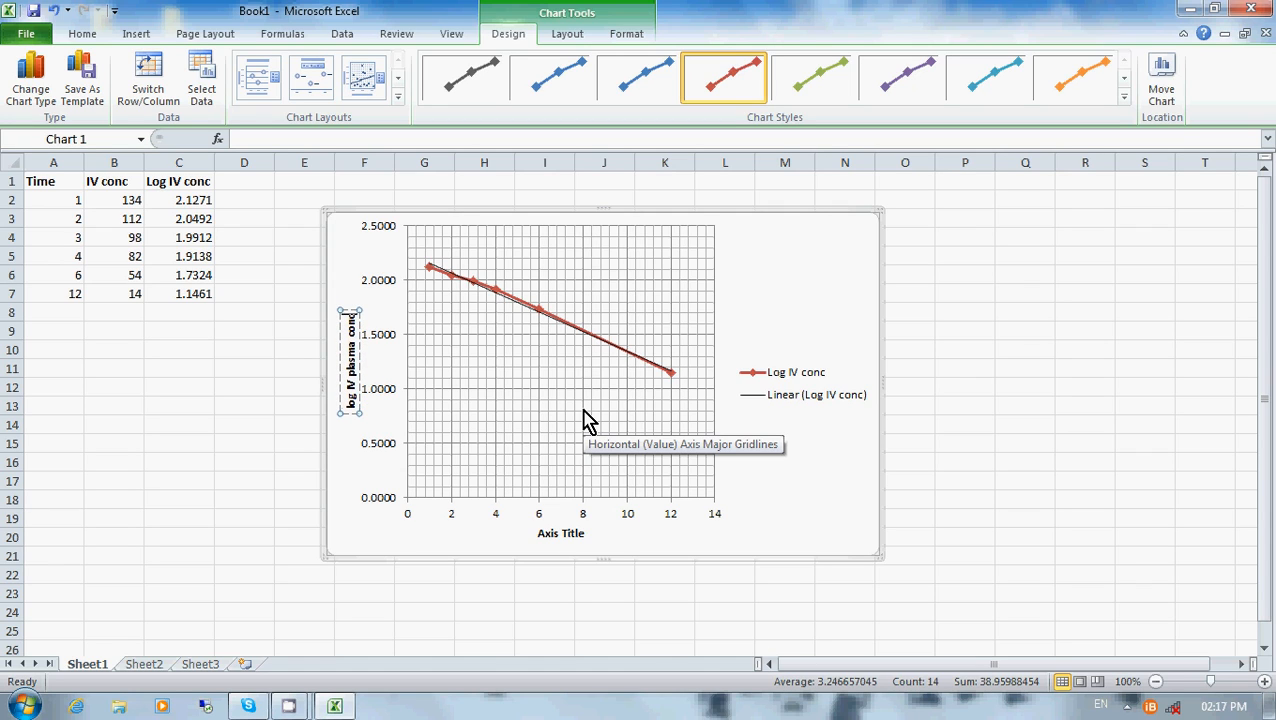
type(" (mg/")
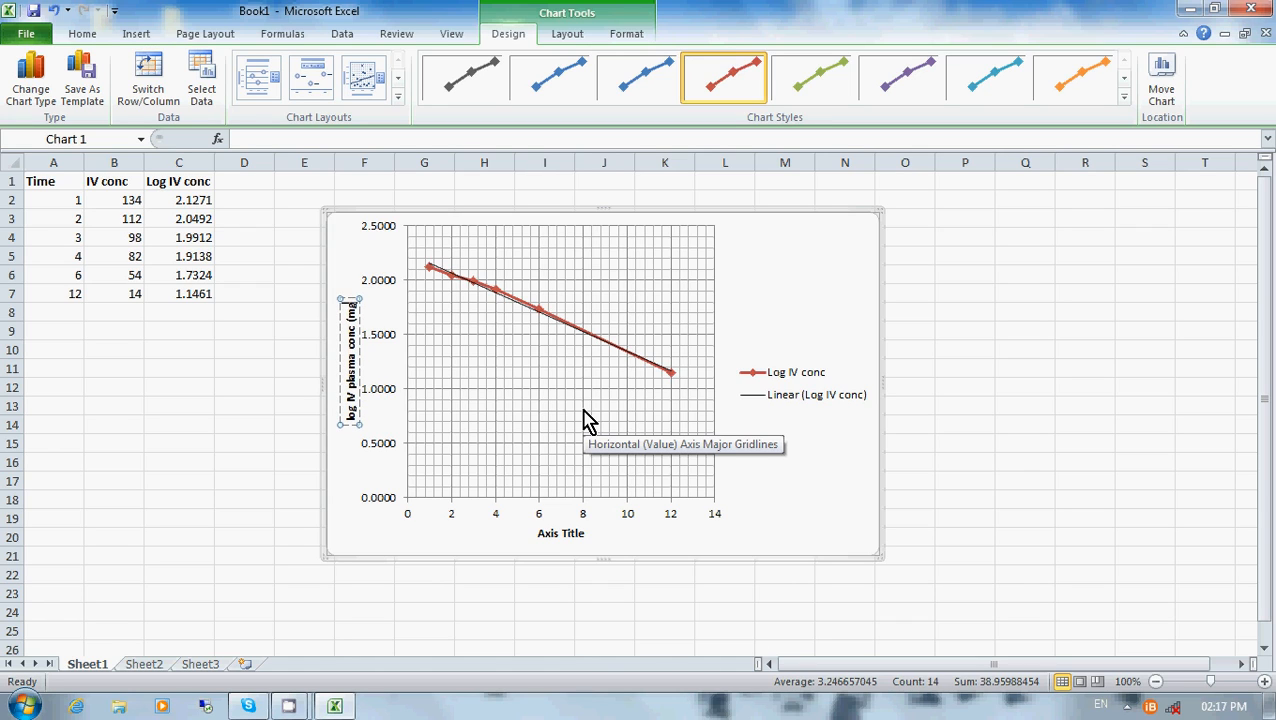
type("l)")
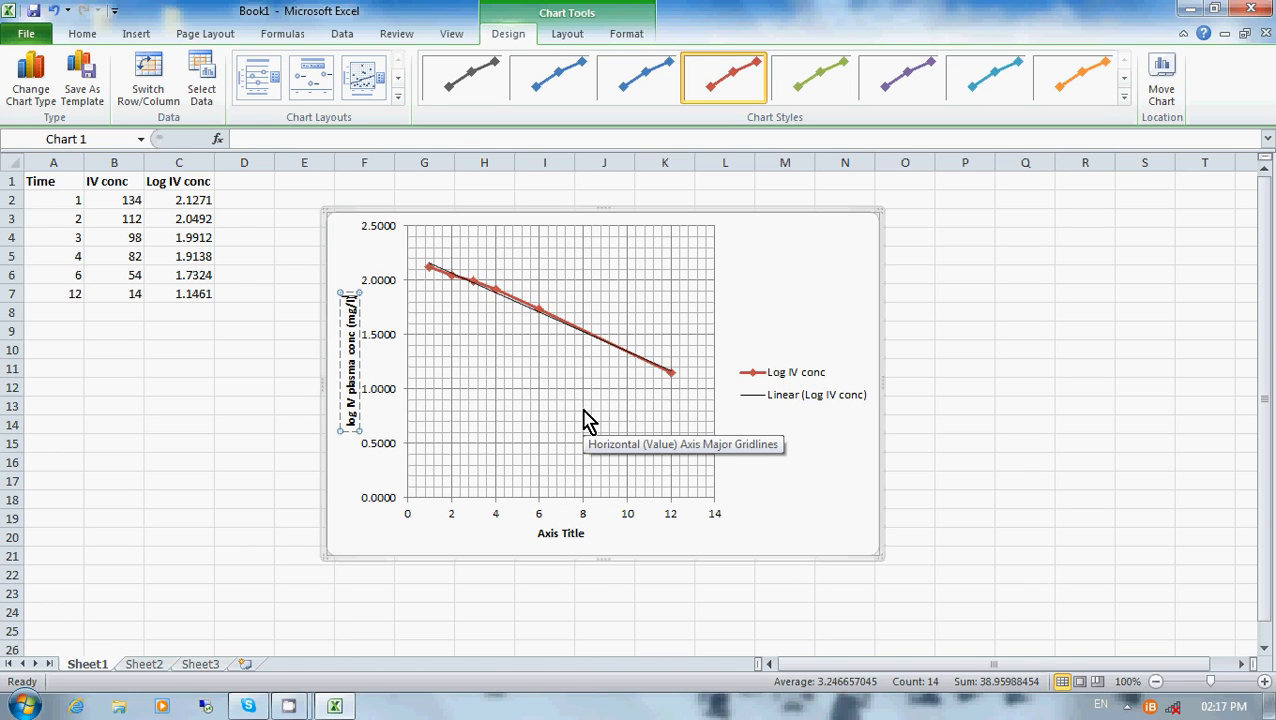
- Replace the horizontal axis title of the chart with "Time (hours)"
left_click(564, 534)
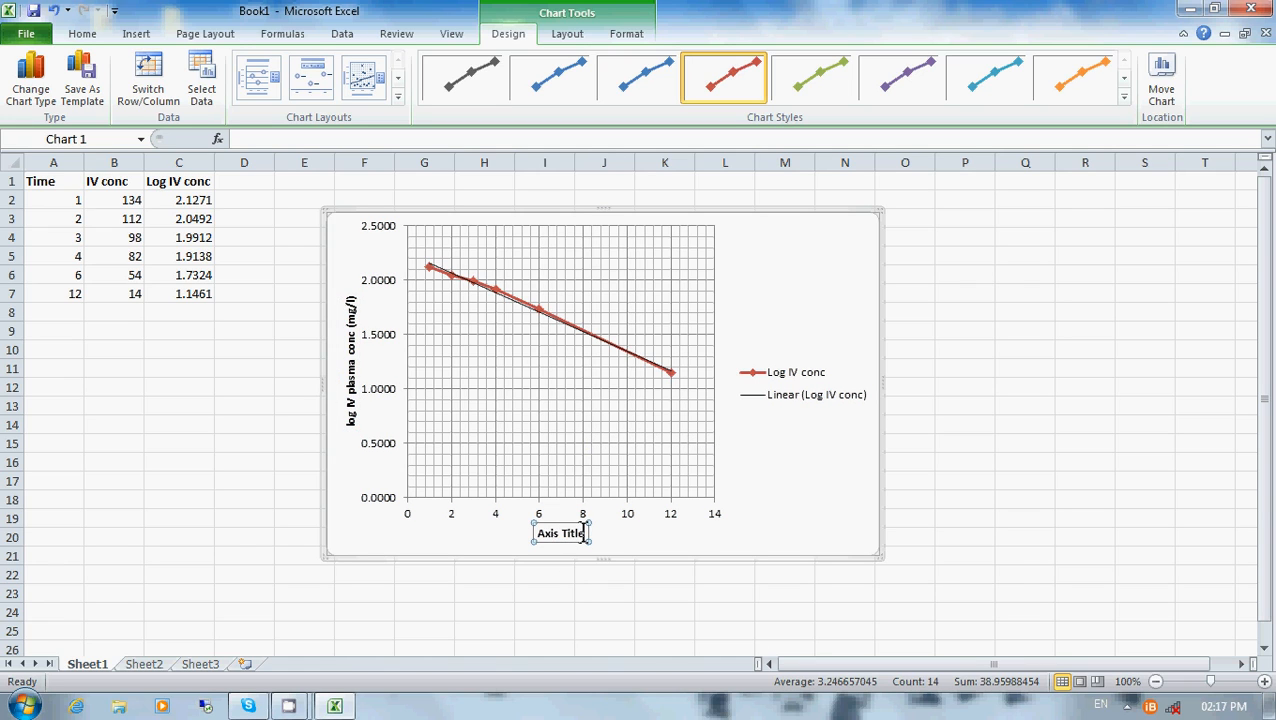
key("BackSpace")
key("BackSpace")
key("BackSpace")
key("BackSpace")
key("BackSpace")
key("BackSpace")
key("BackSpace")
key("BackSpace")
key("BackSpace")
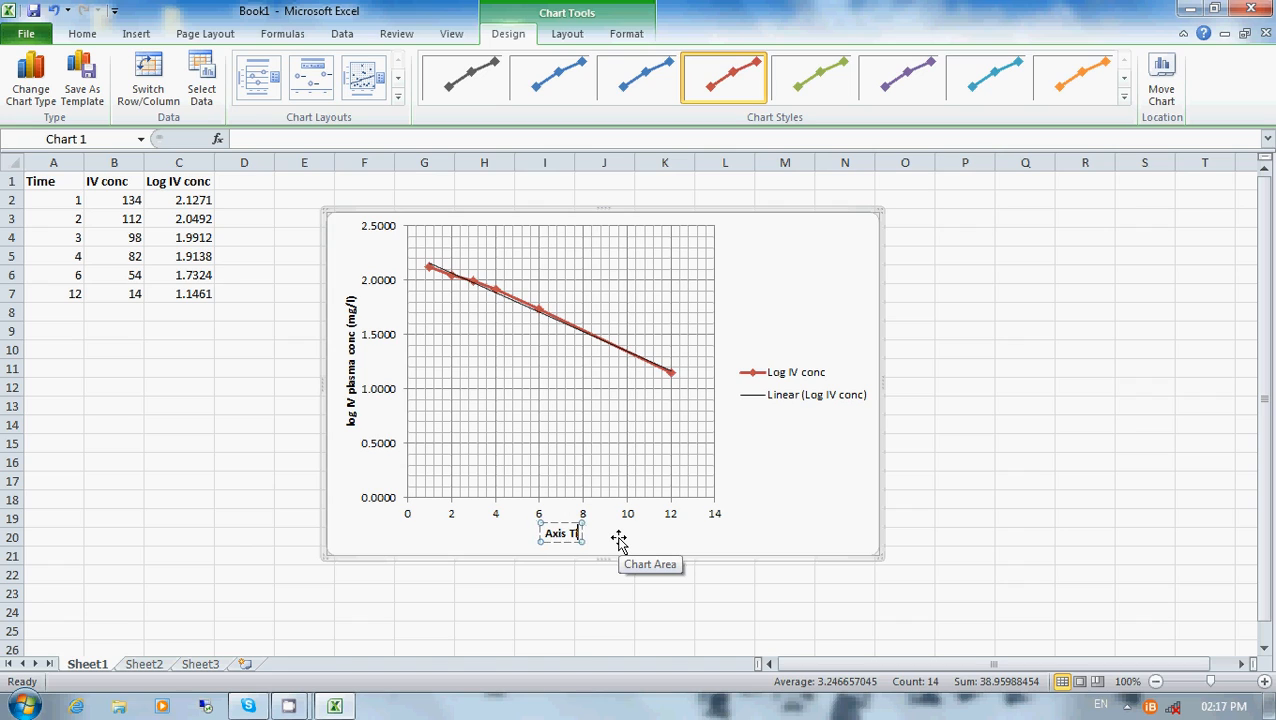
key("BackSpace")
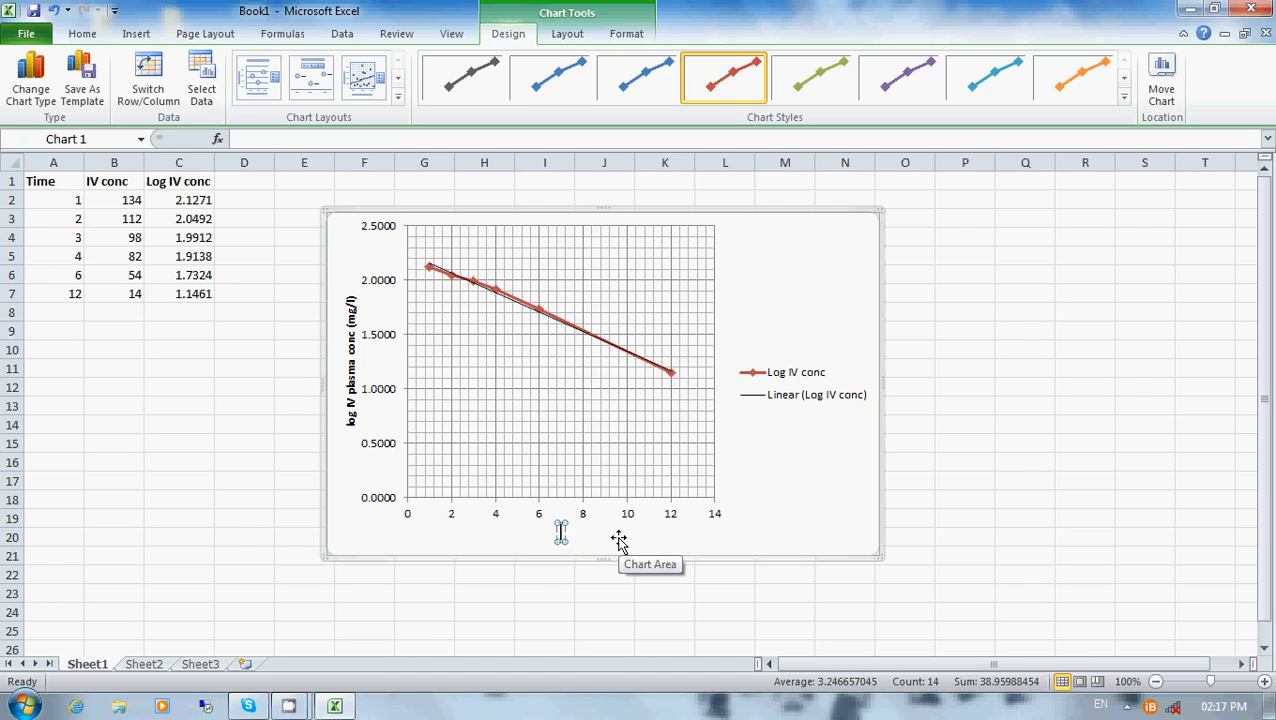
type("Time (hours")
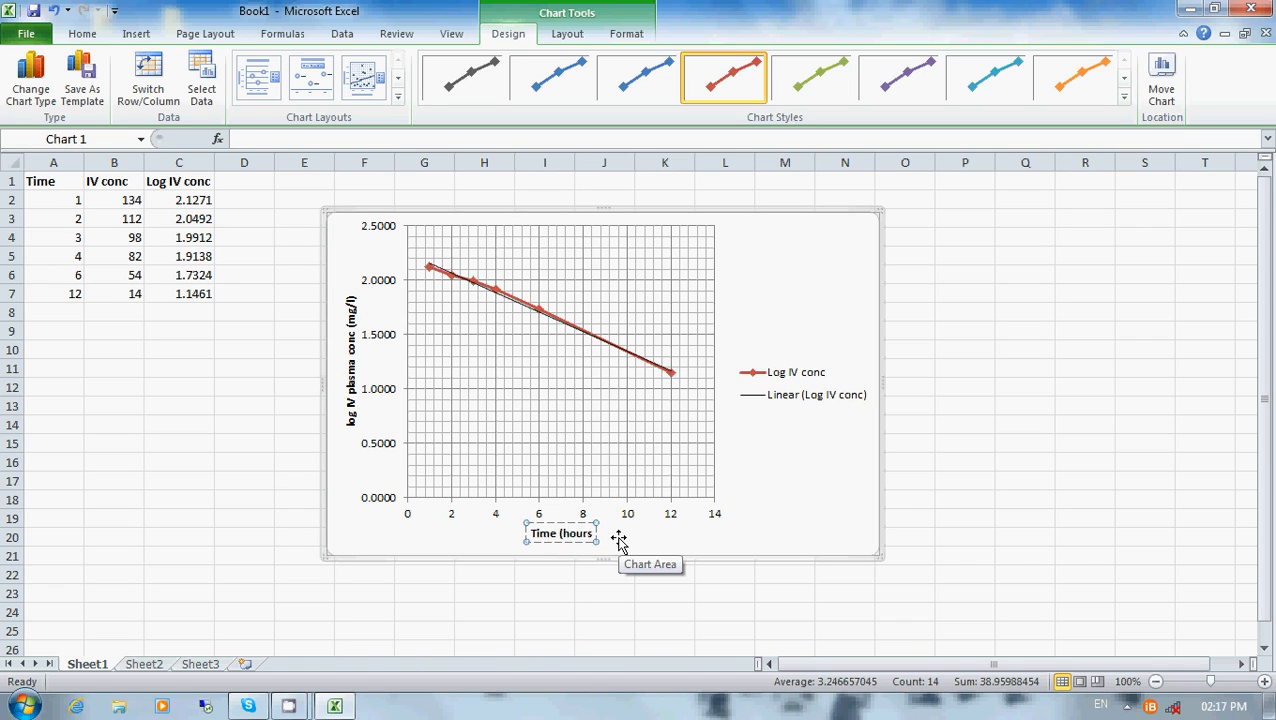
type(")")
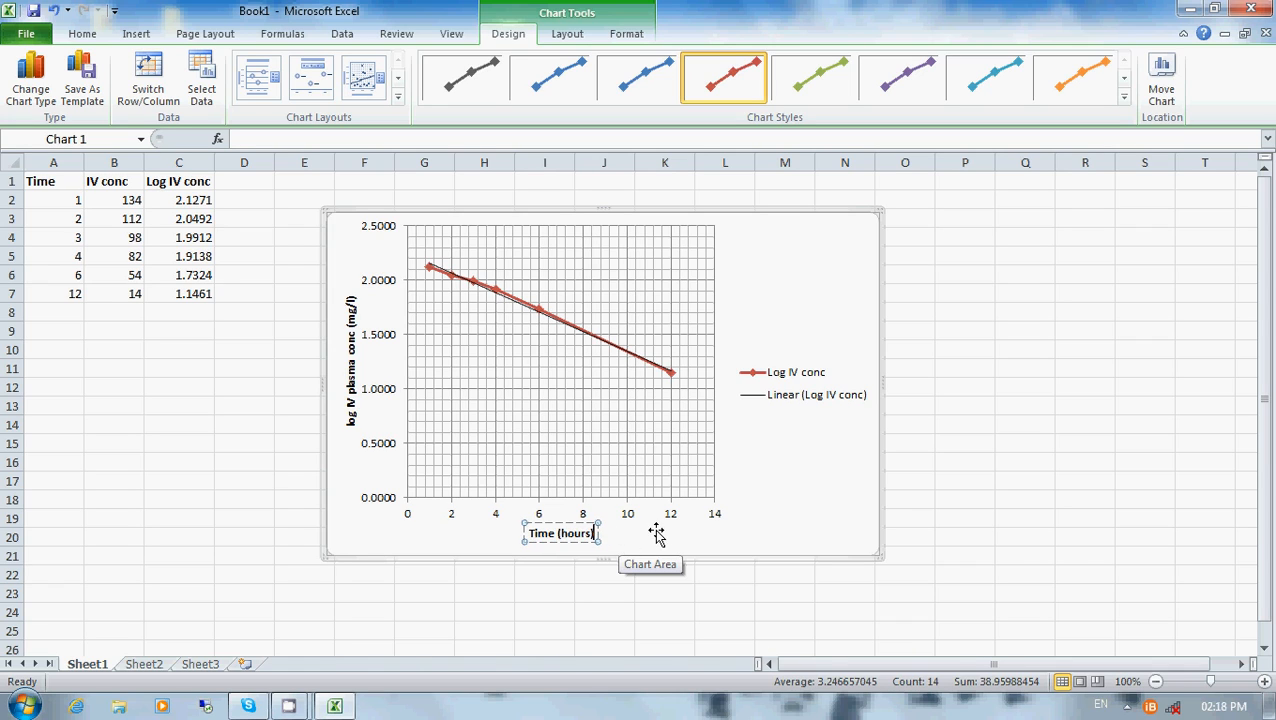
left_click(760, 514)
- Delete the legend from the chart
left_click(812, 400)
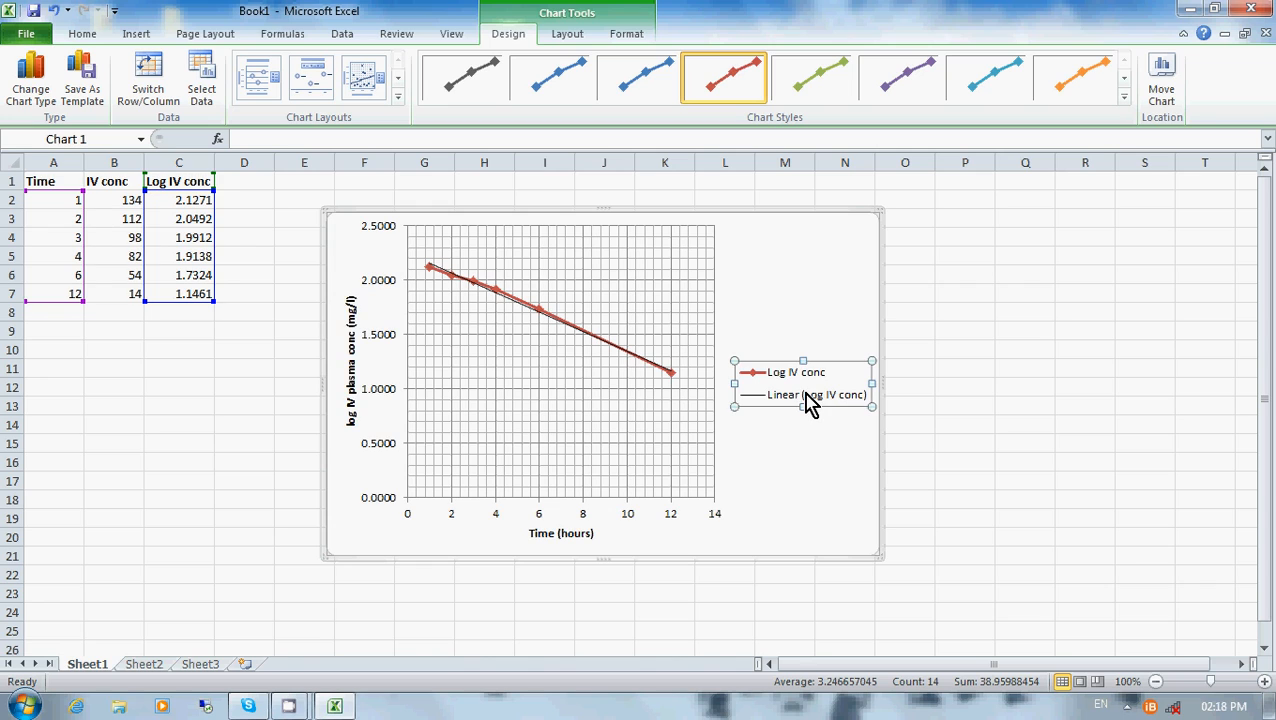
right_click(802, 395)
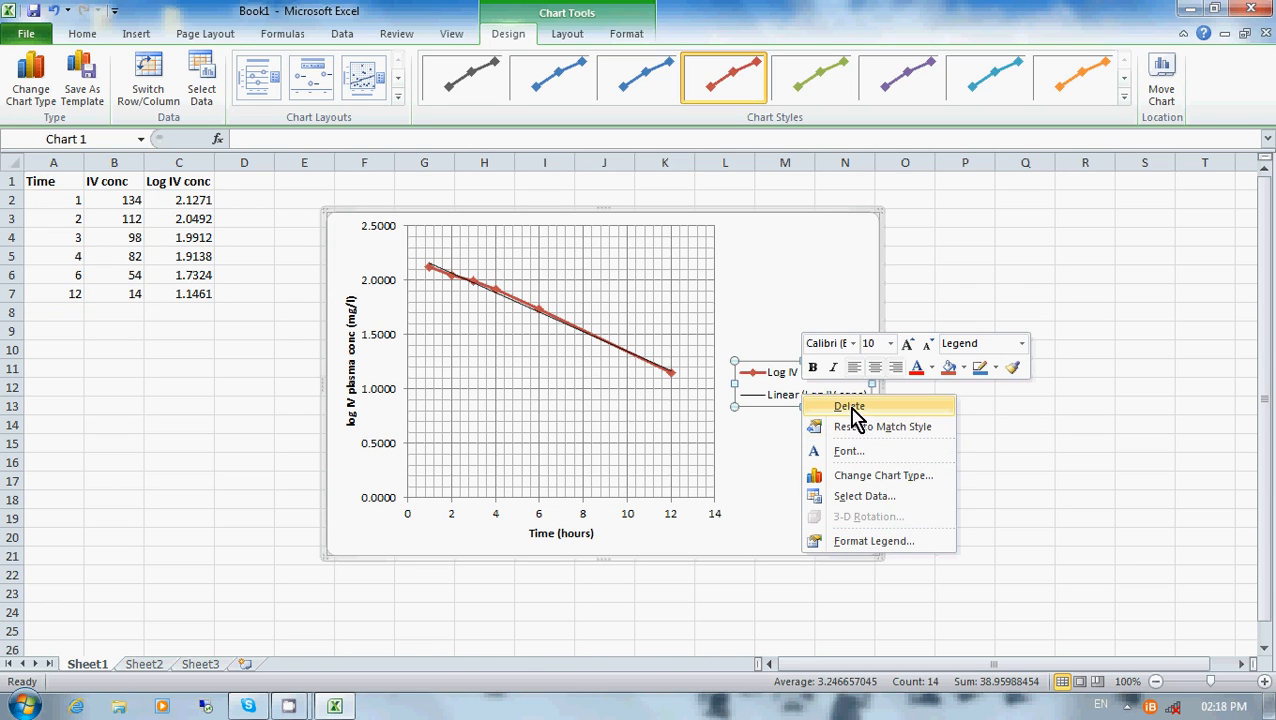
left_click(849, 407)
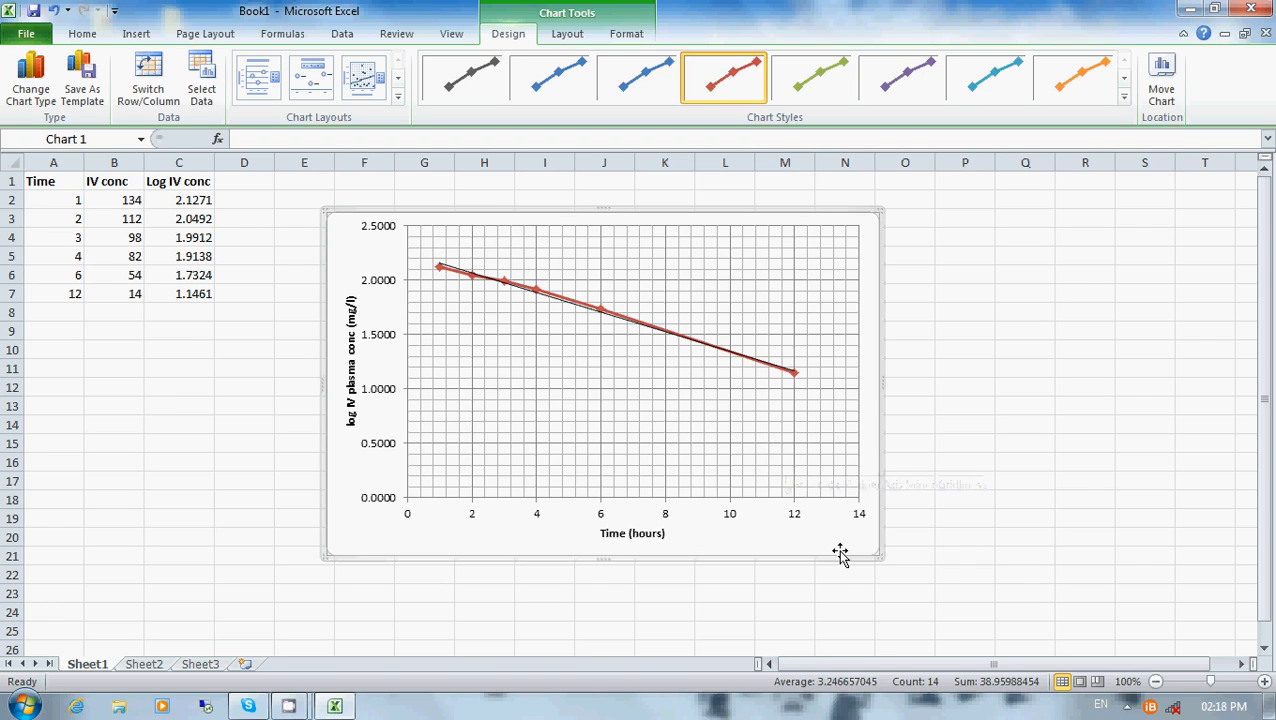
left_click(384, 502)
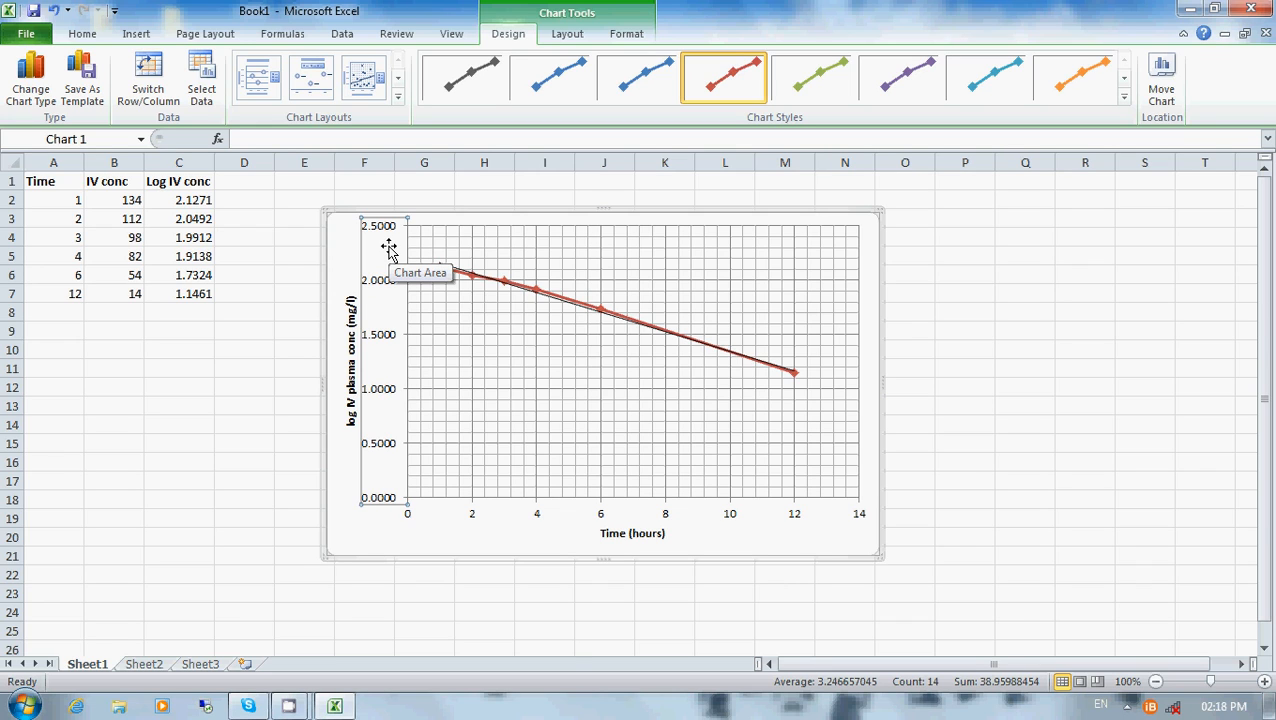
right_click(379, 485)
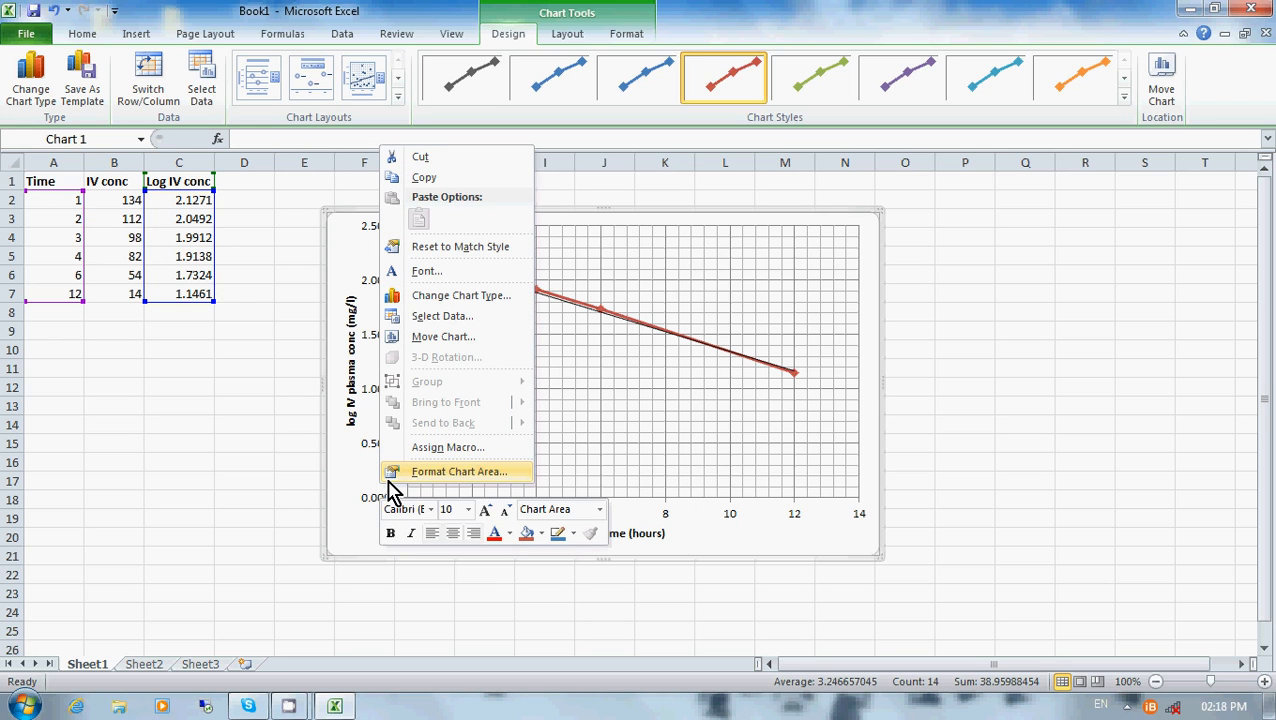
left_click(461, 476)
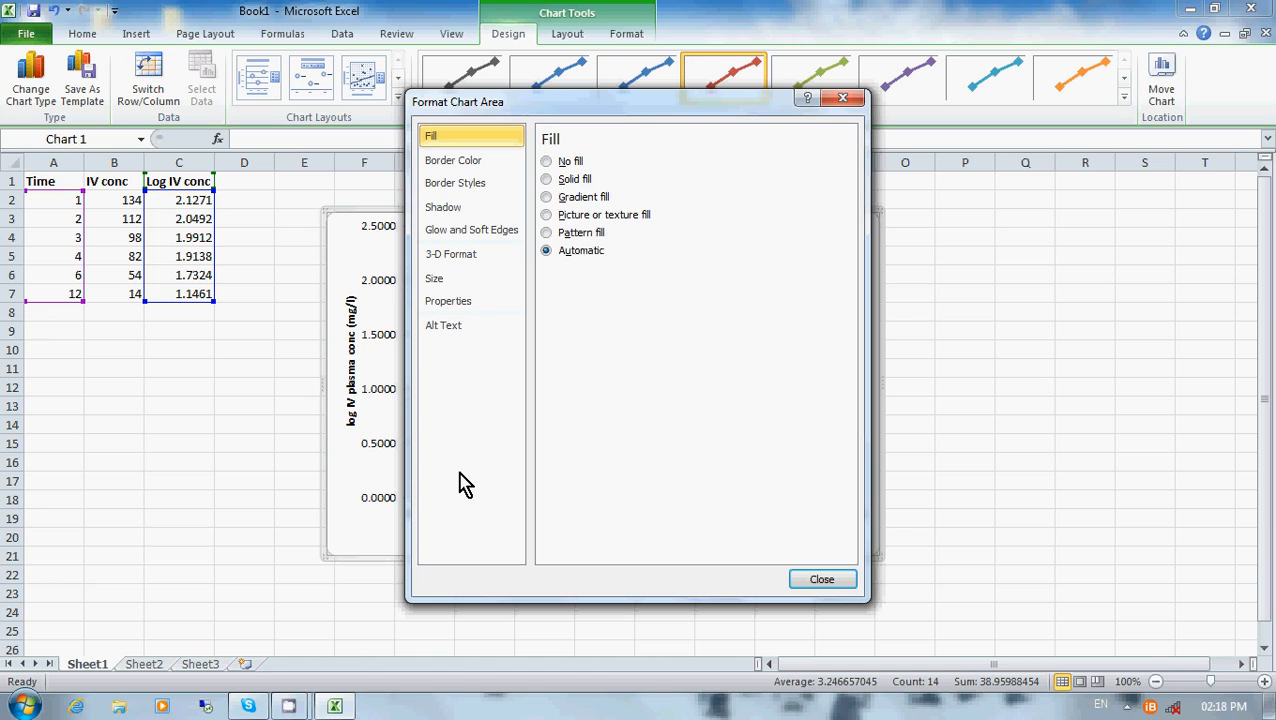
left_click(843, 97)
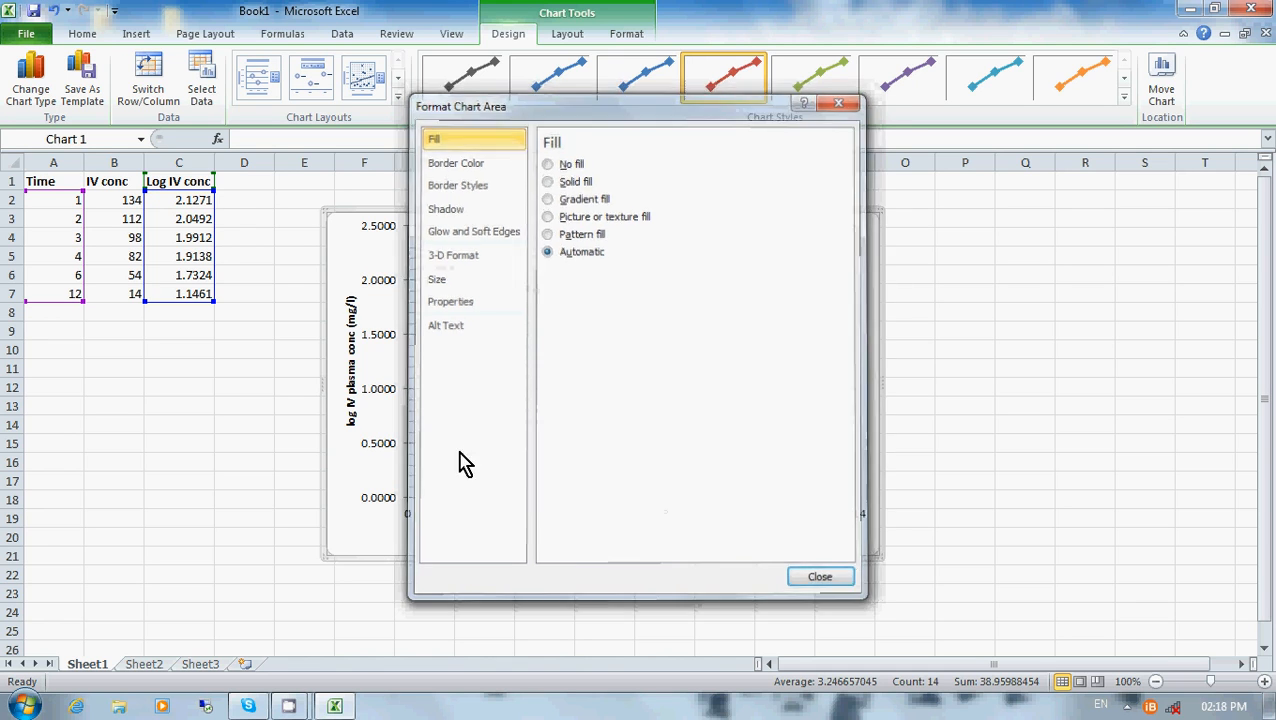
right_click(378, 470)
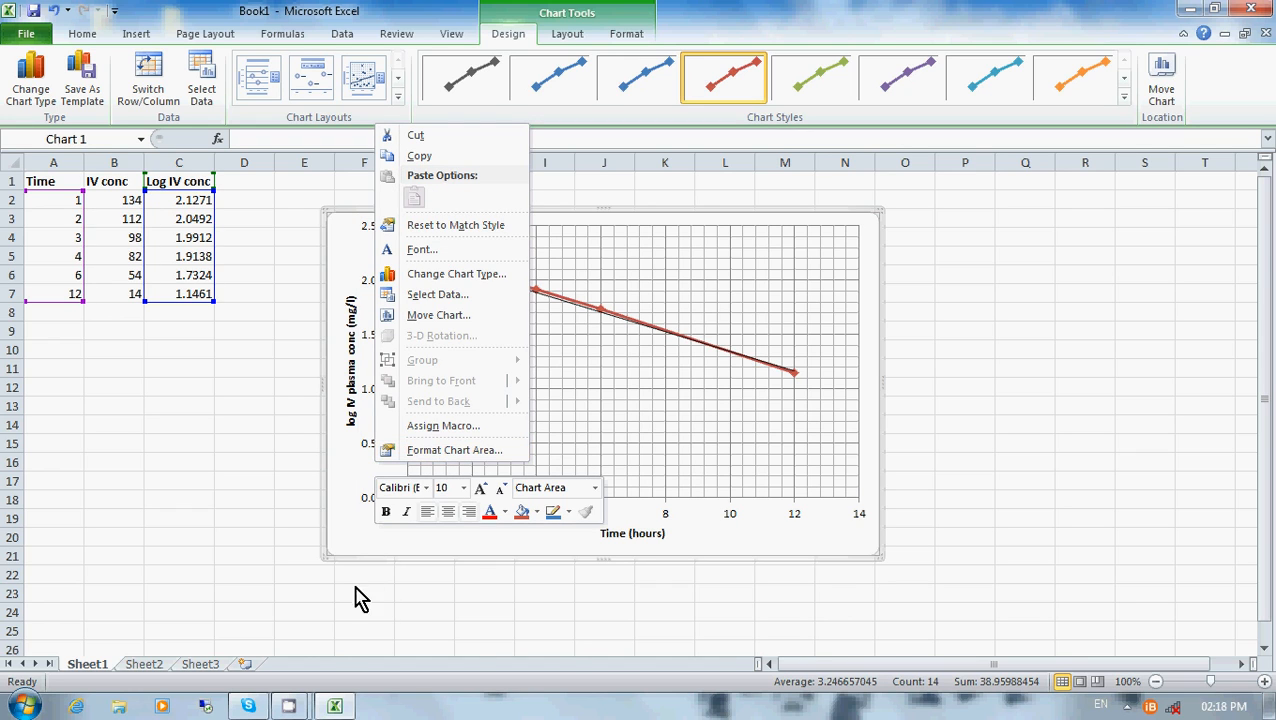
left_click(352, 522)
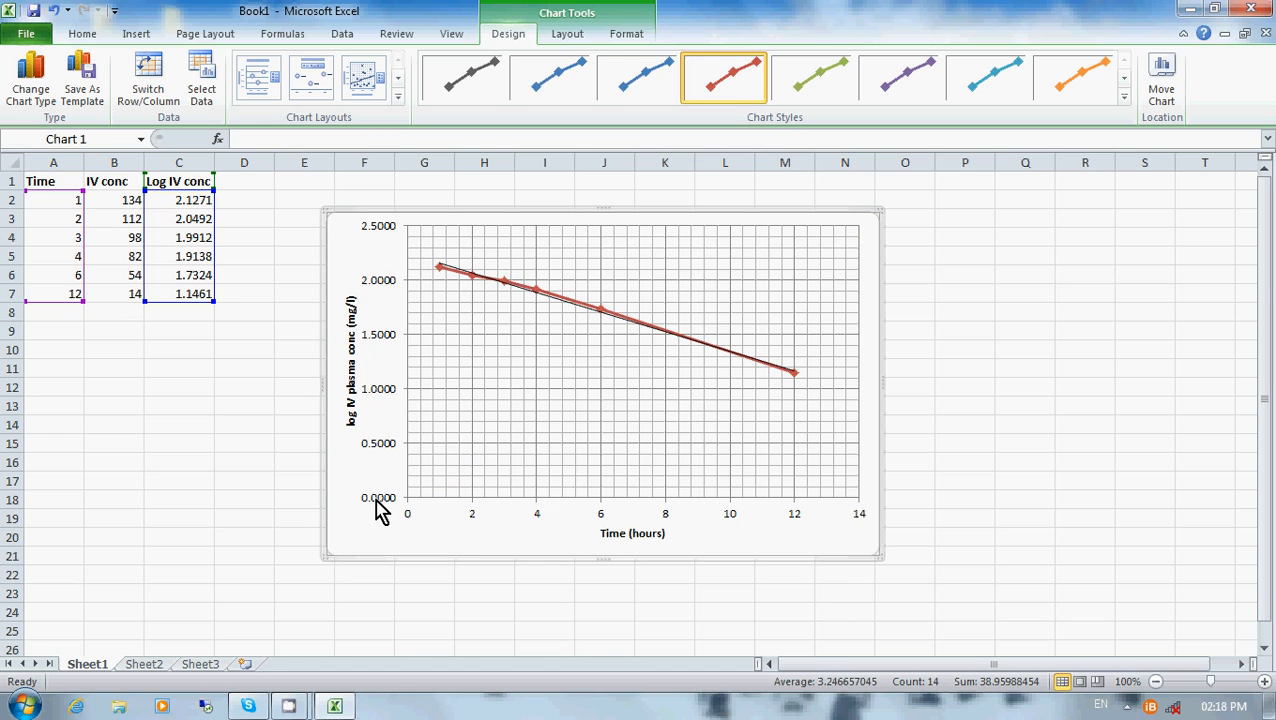
- Set the vertical axis to a fixed minimum of 1.0 and a fixed major unit of 0.2
left_click(378, 497)
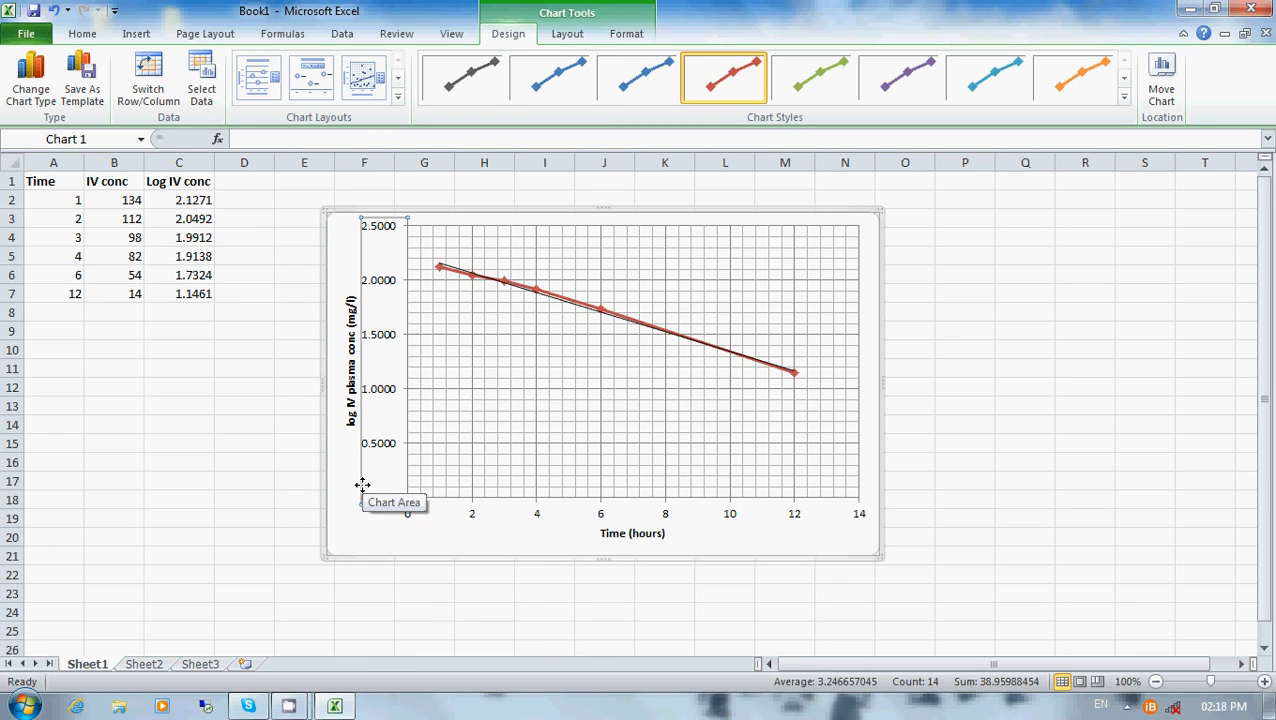
right_click(364, 489)
left_click(420, 674)
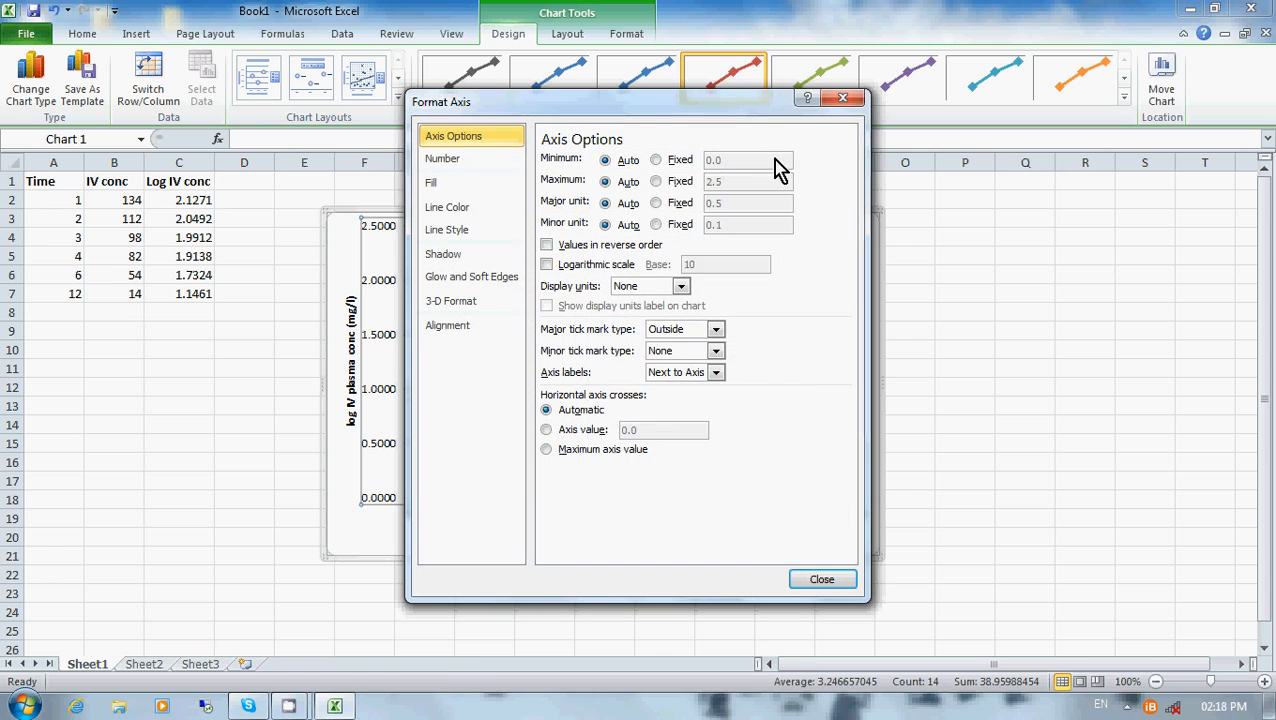
left_click_drag(735, 110, 990, 129)
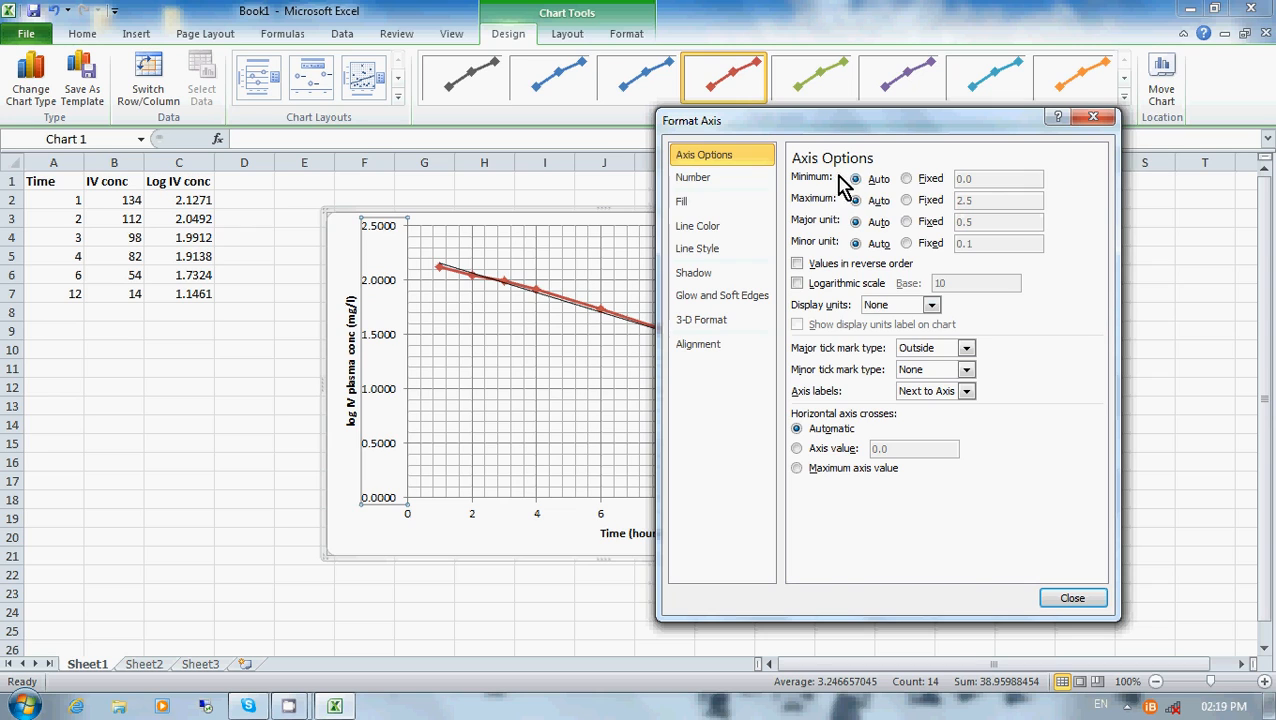
left_click(907, 180)
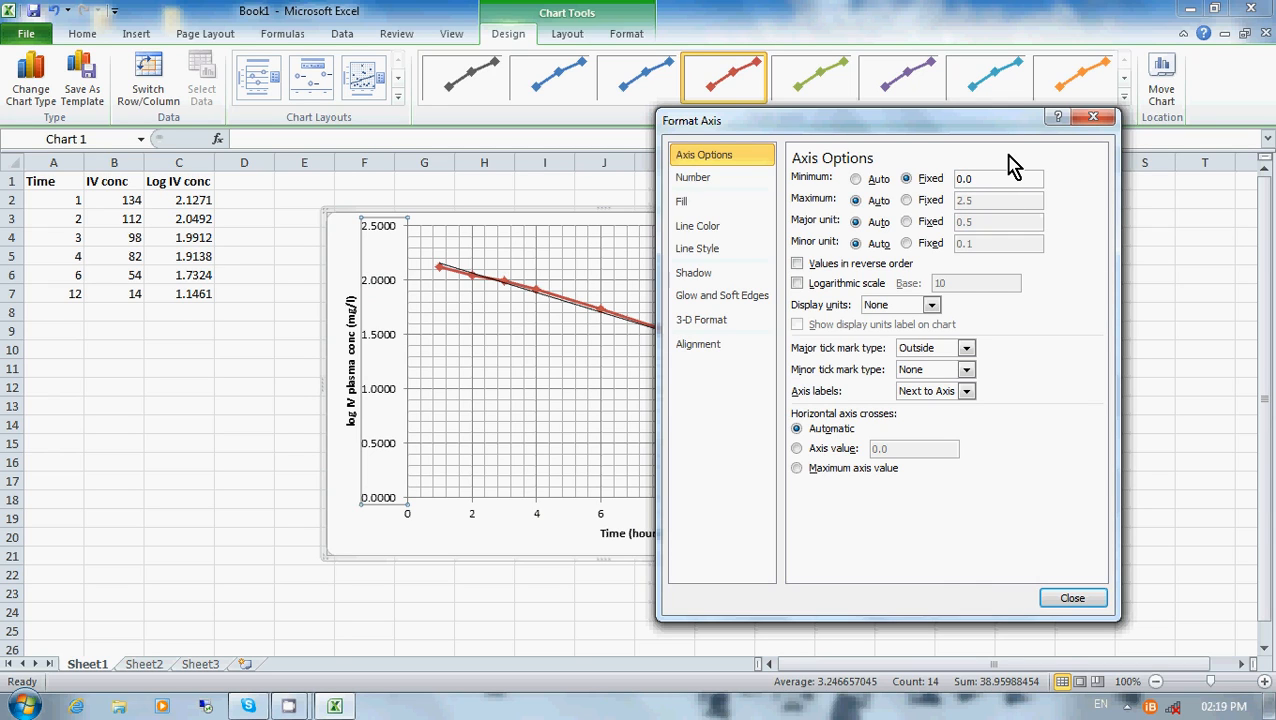
key("BackSpace")
key("BackSpace")
left_click(907, 222)
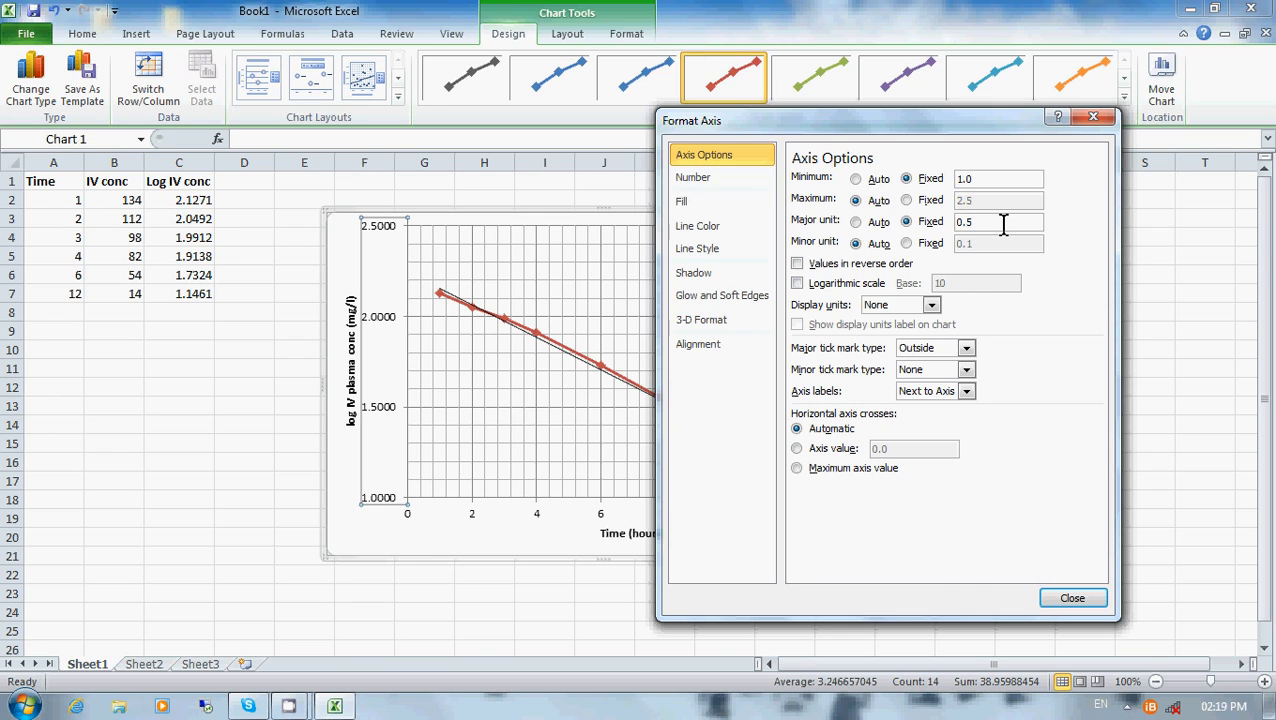
type("2")
key("Return")
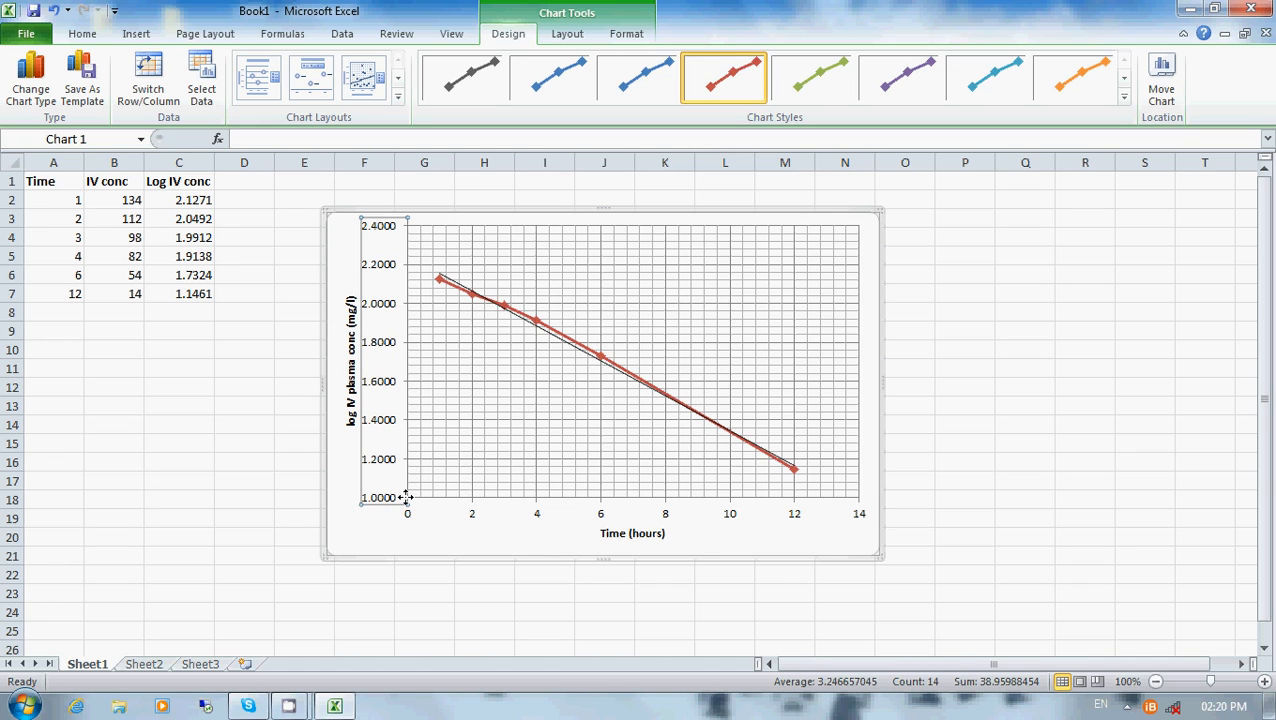
- Set the horizontal axis to a fixed maximum of 13.0 and a fixed major unit of 1.0
left_click(469, 519)
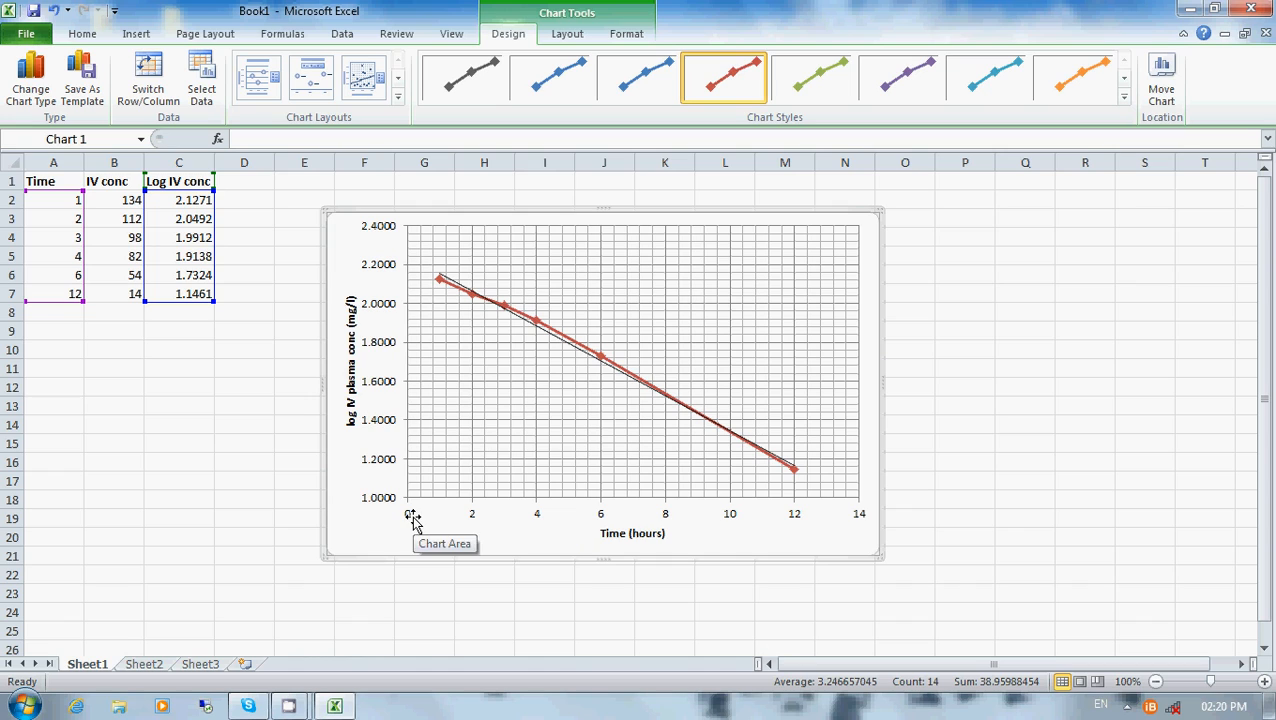
left_click(793, 516)
right_click(793, 518)
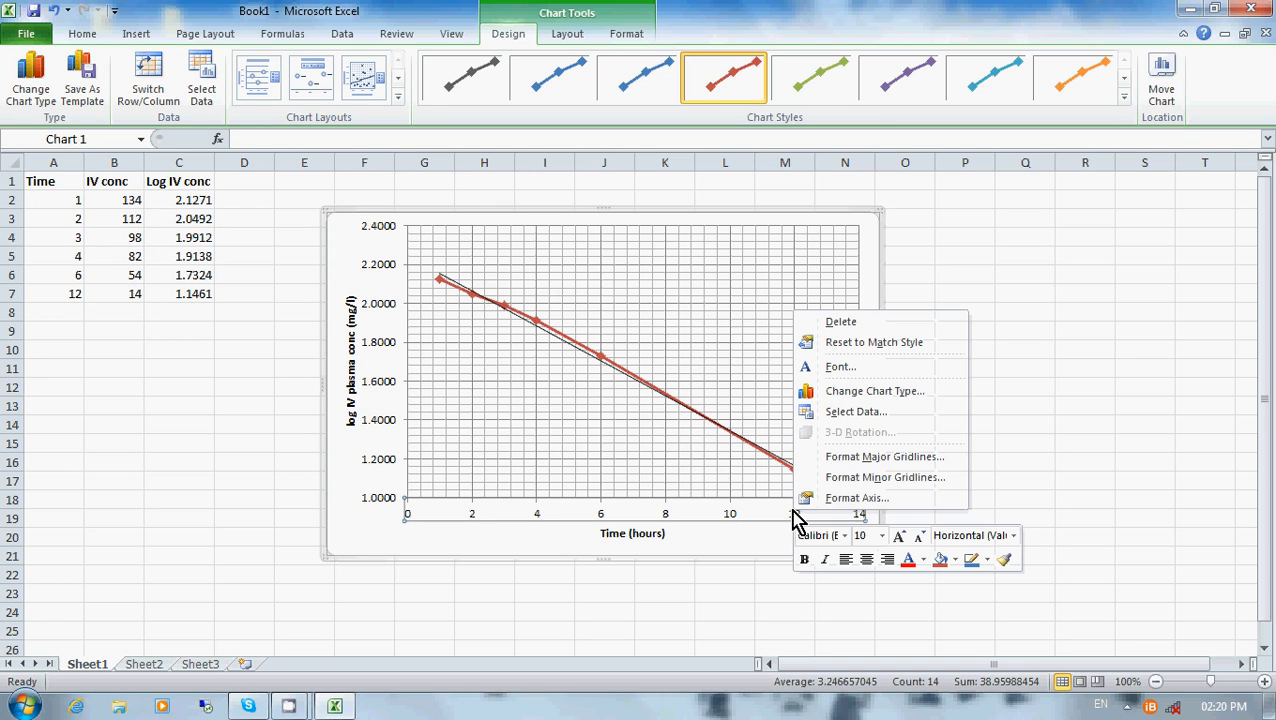
left_click(855, 508)
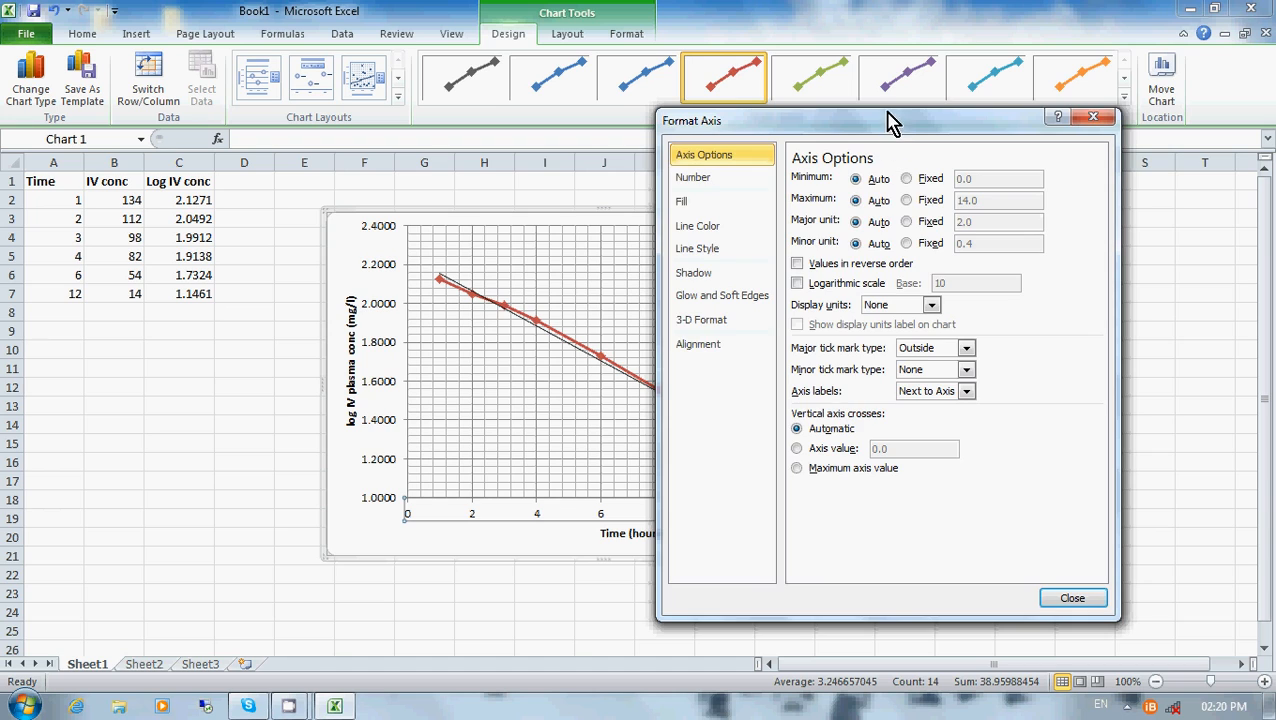
left_click_drag(890, 120, 1013, 145)
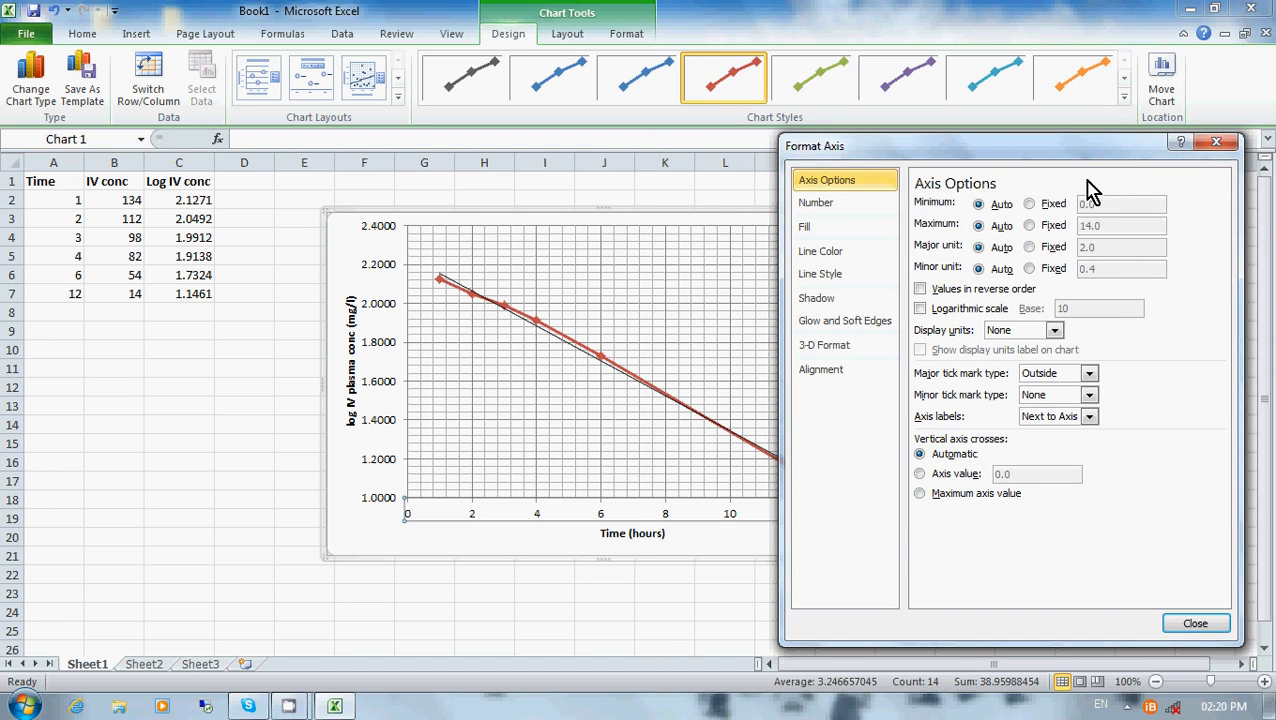
left_click(1031, 227)
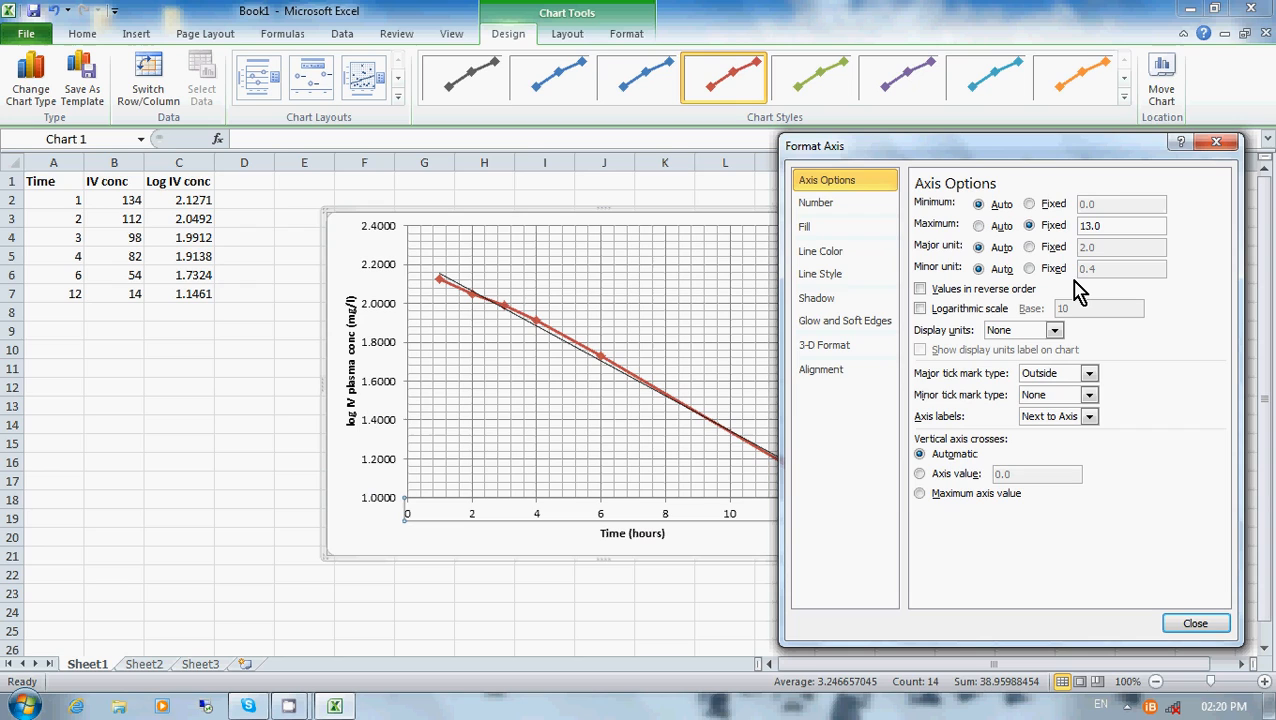
left_click(1029, 247)
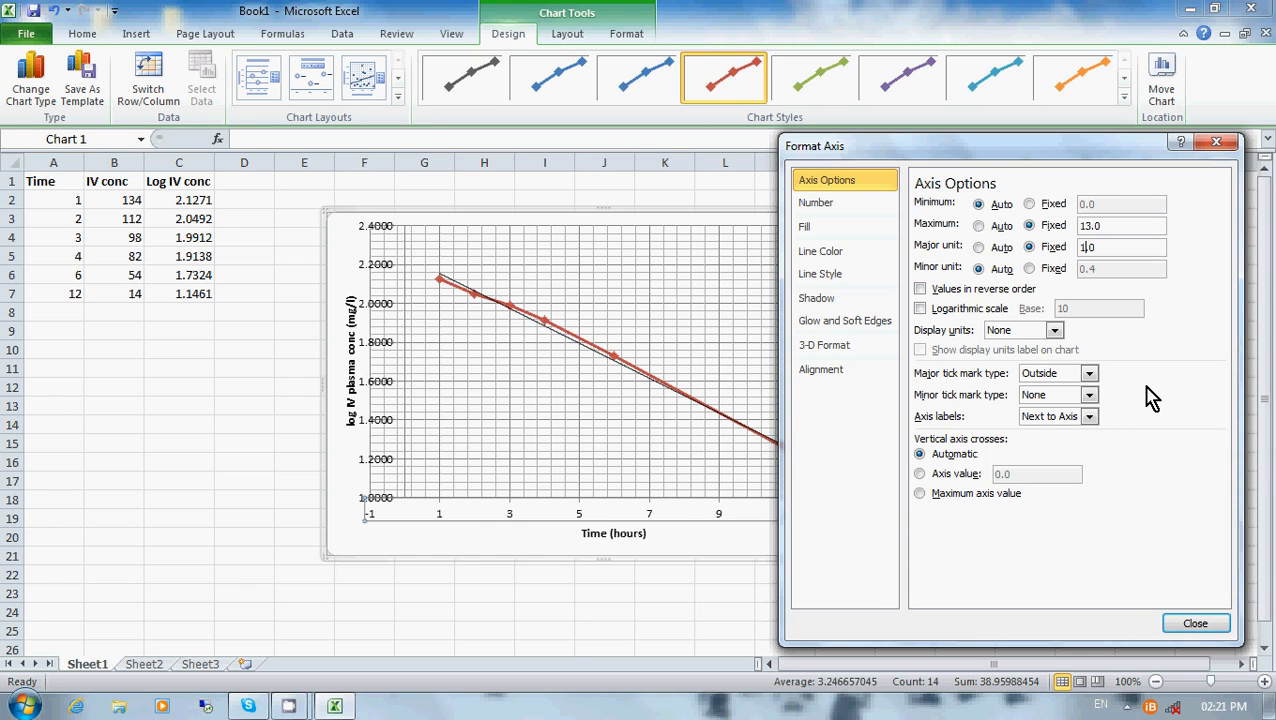
key("Return")
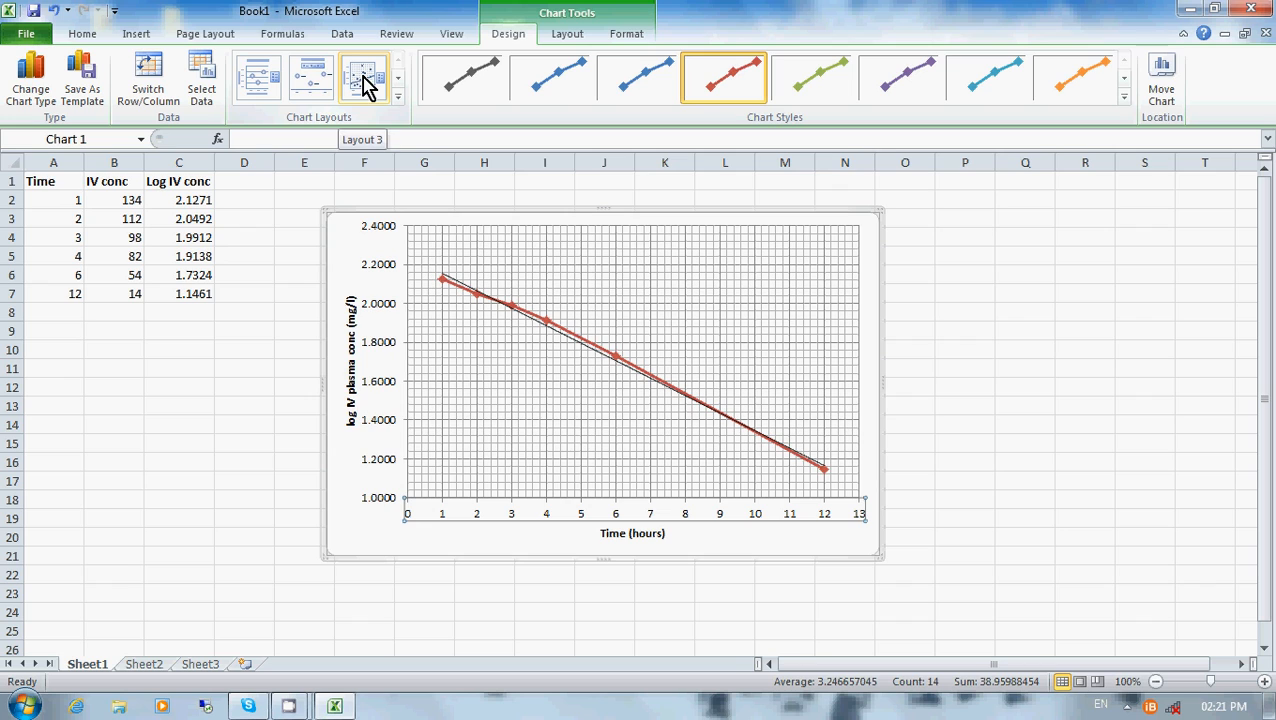
- Preview the Exponential, Logarithmic and Polynomial regression types on the chart's trendline, leaving it set to Linear
right_click(585, 353)
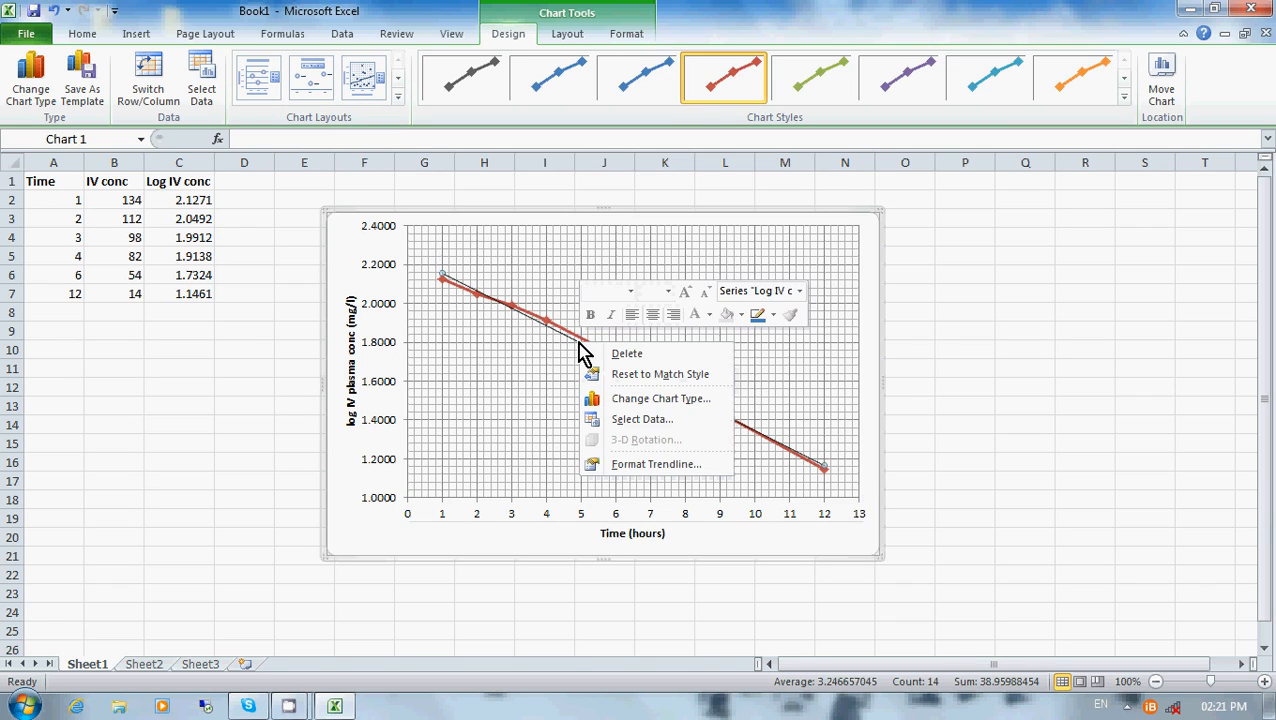
left_click(640, 466)
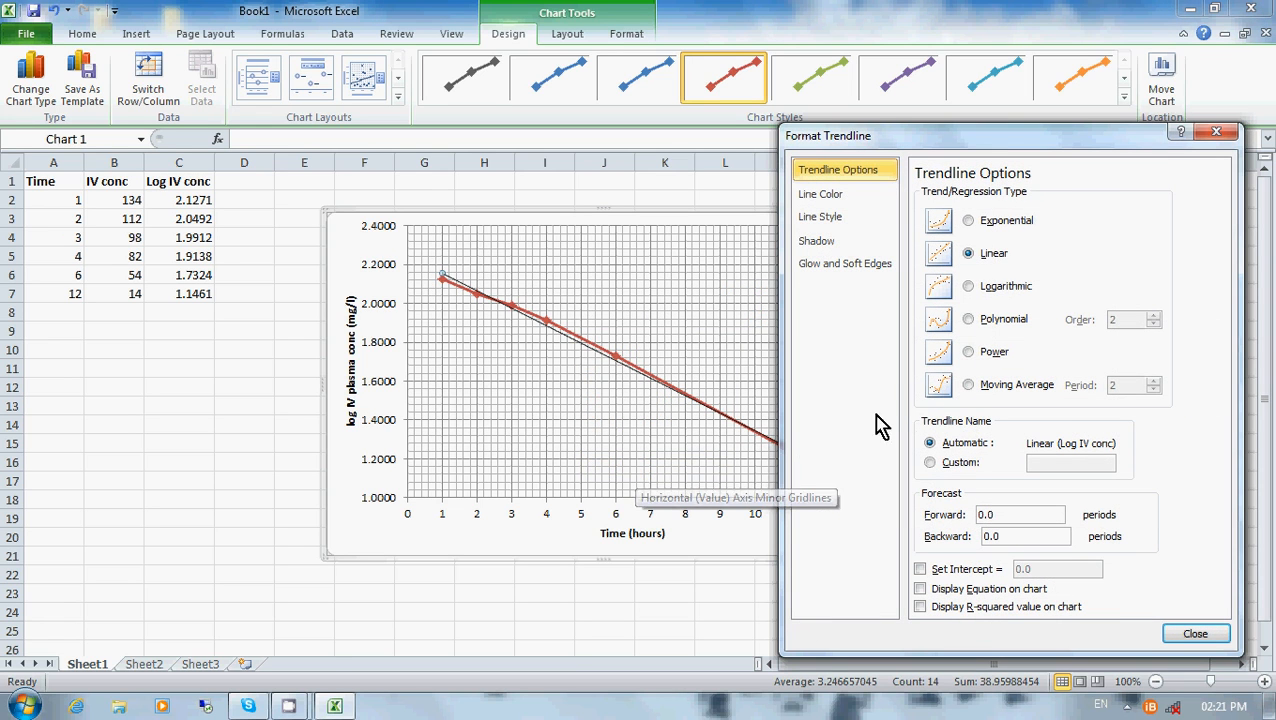
left_click(970, 224)
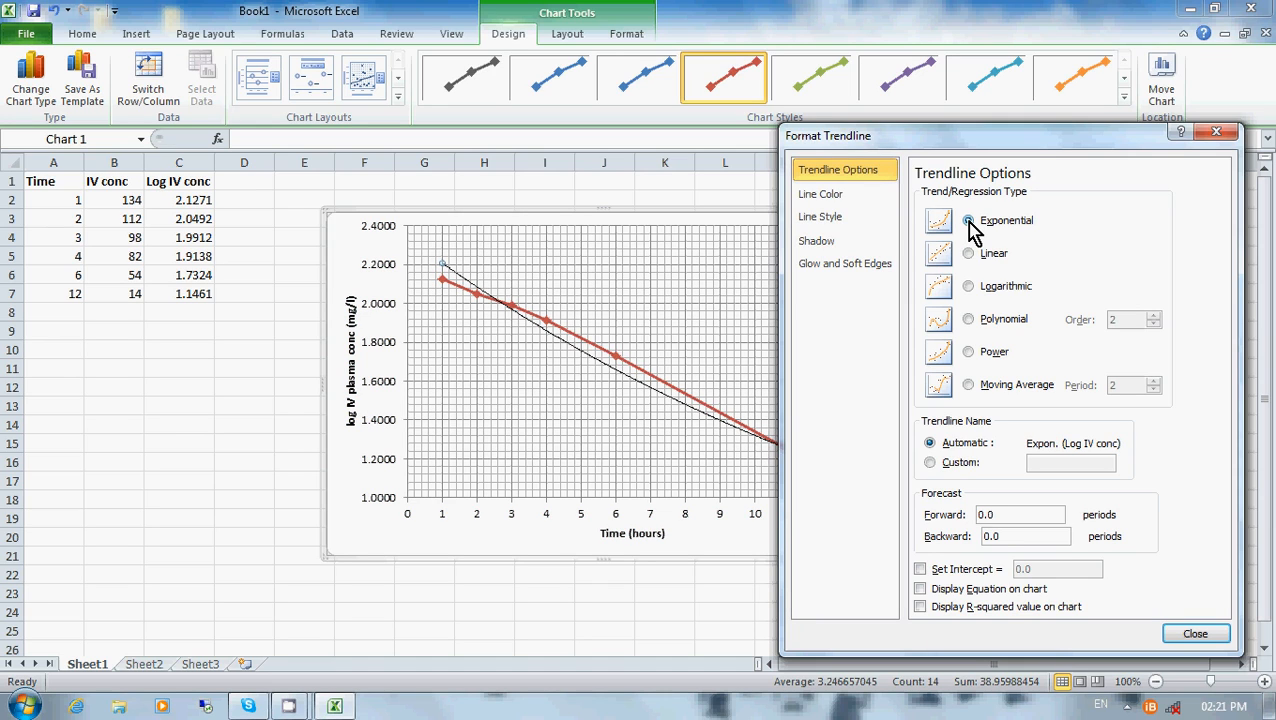
left_click(968, 254)
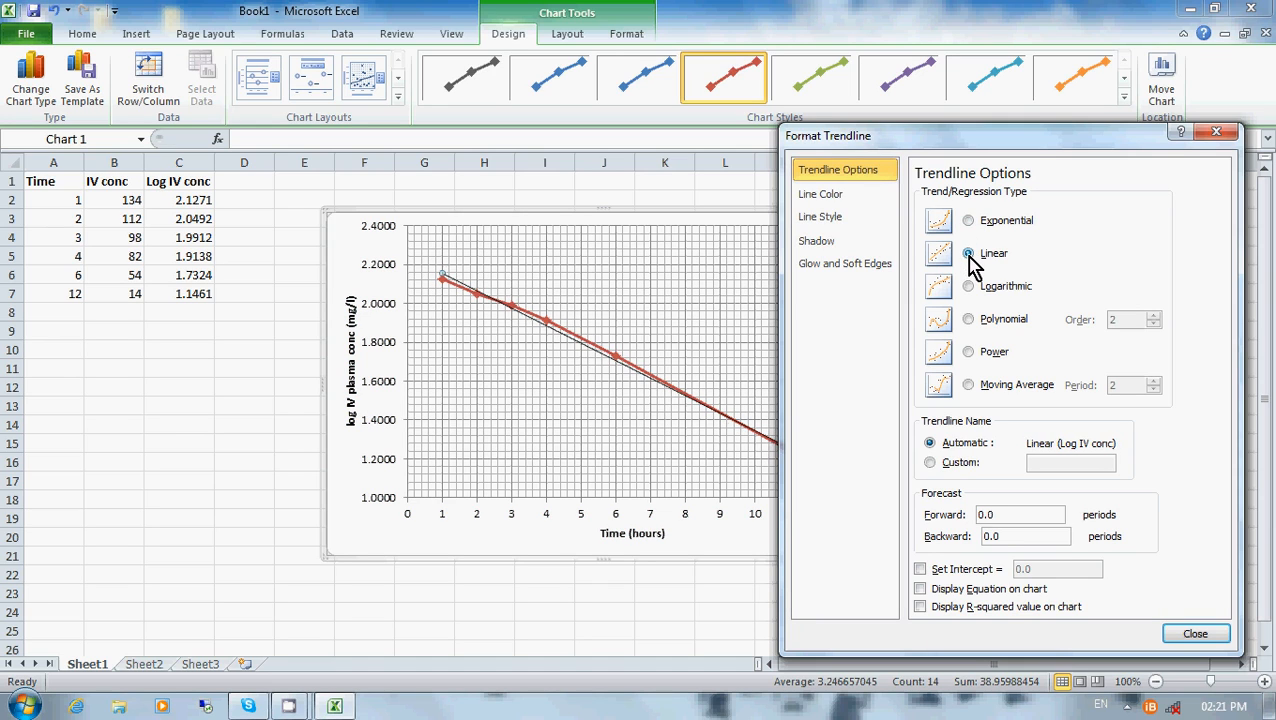
left_click(970, 287)
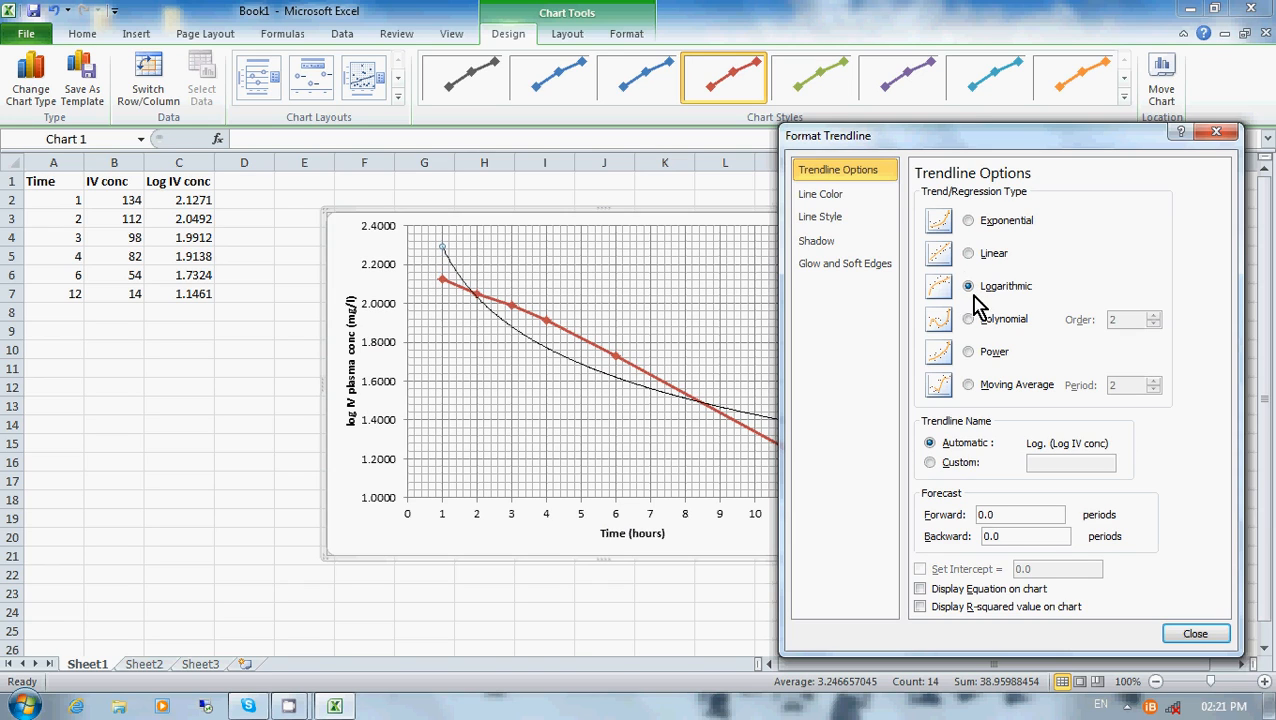
left_click(969, 320)
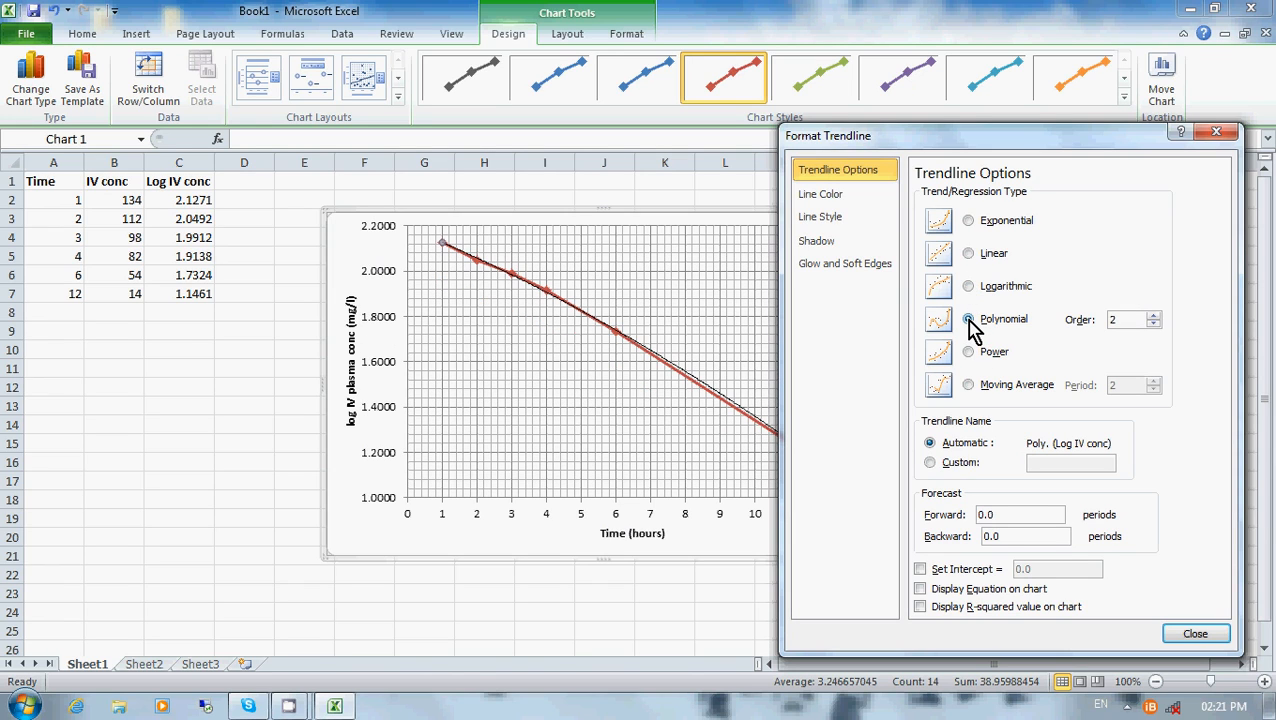
left_click(969, 254)
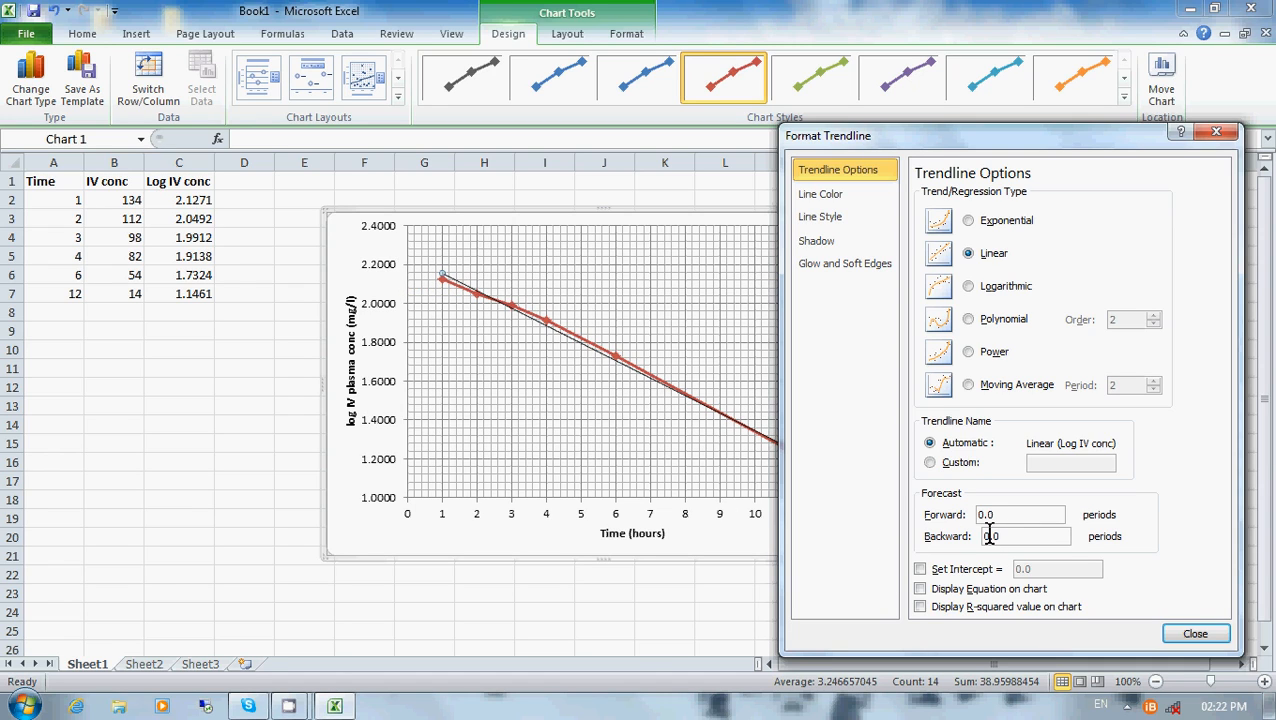
- Extend the trendline backward by 1.0 period and display its equation and R-squared value on the chart
key("BackSpace")
left_click(919, 589)
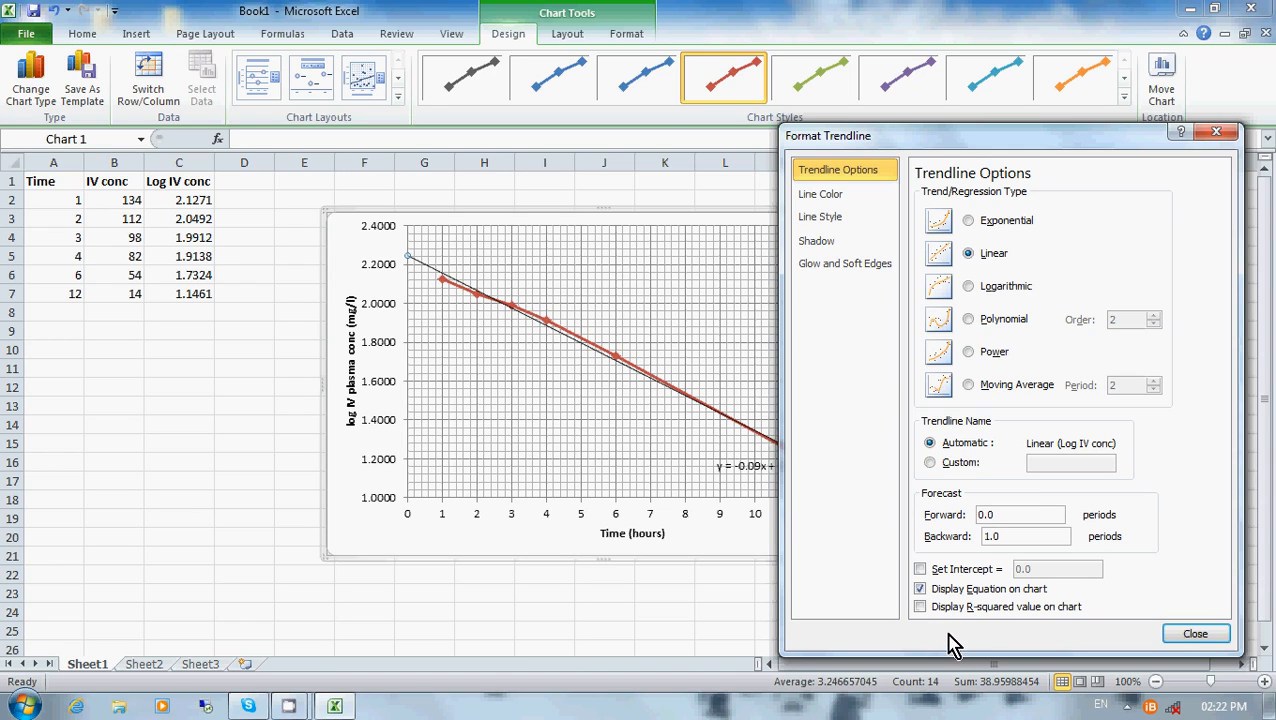
left_click(920, 607)
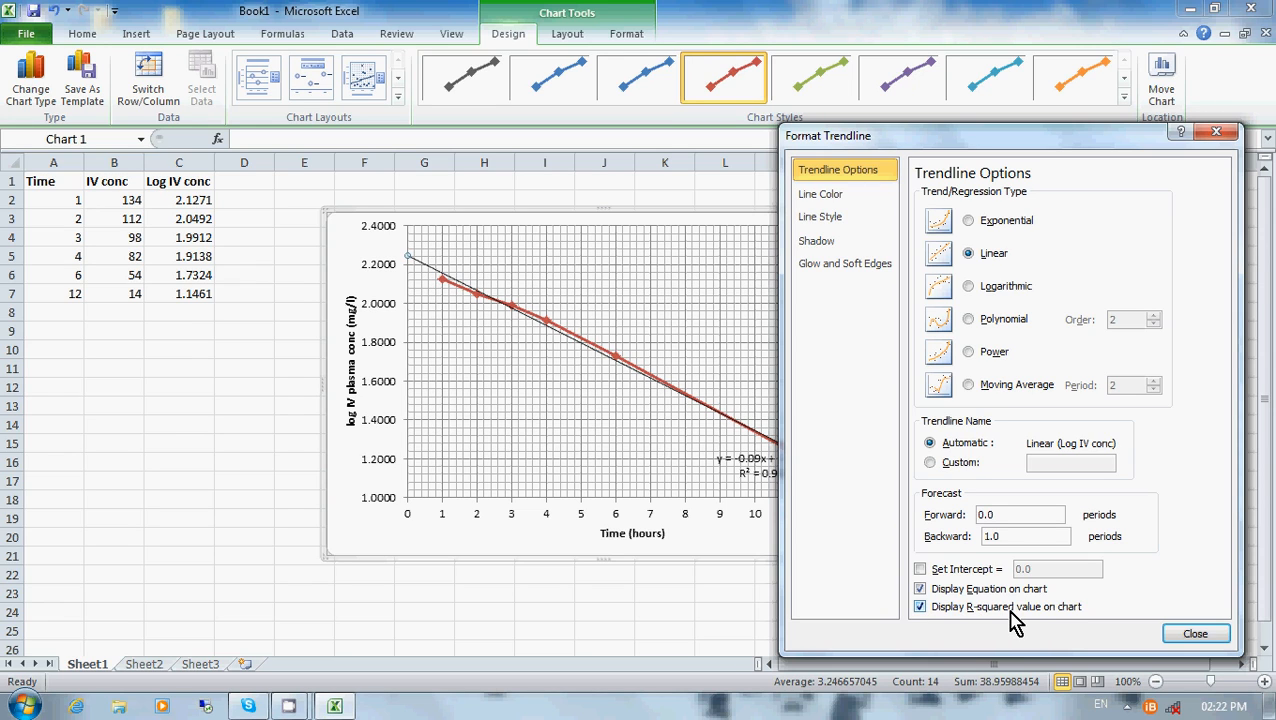
left_click(1193, 636)
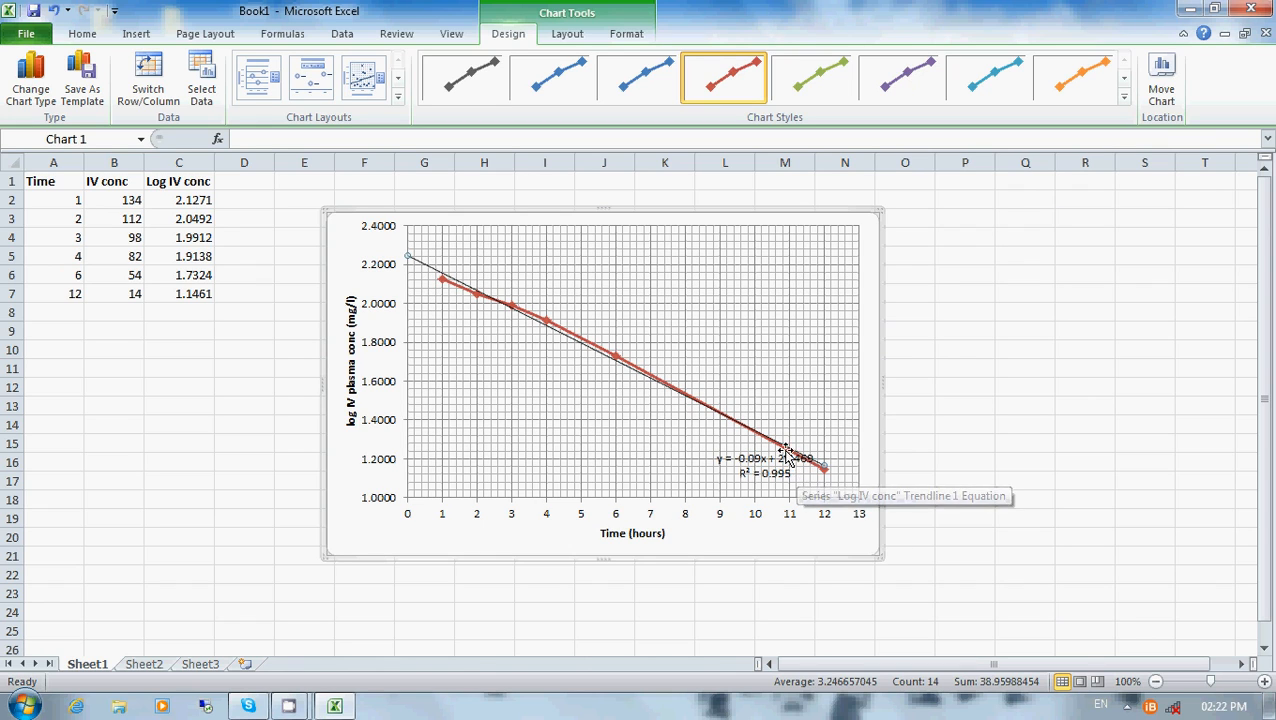
- Move the trendline equation label away from the line into the open plot area below it, around 4 to 7 hours
left_click(746, 468)
left_click_drag(737, 467, 559, 413)
right_click(738, 455)
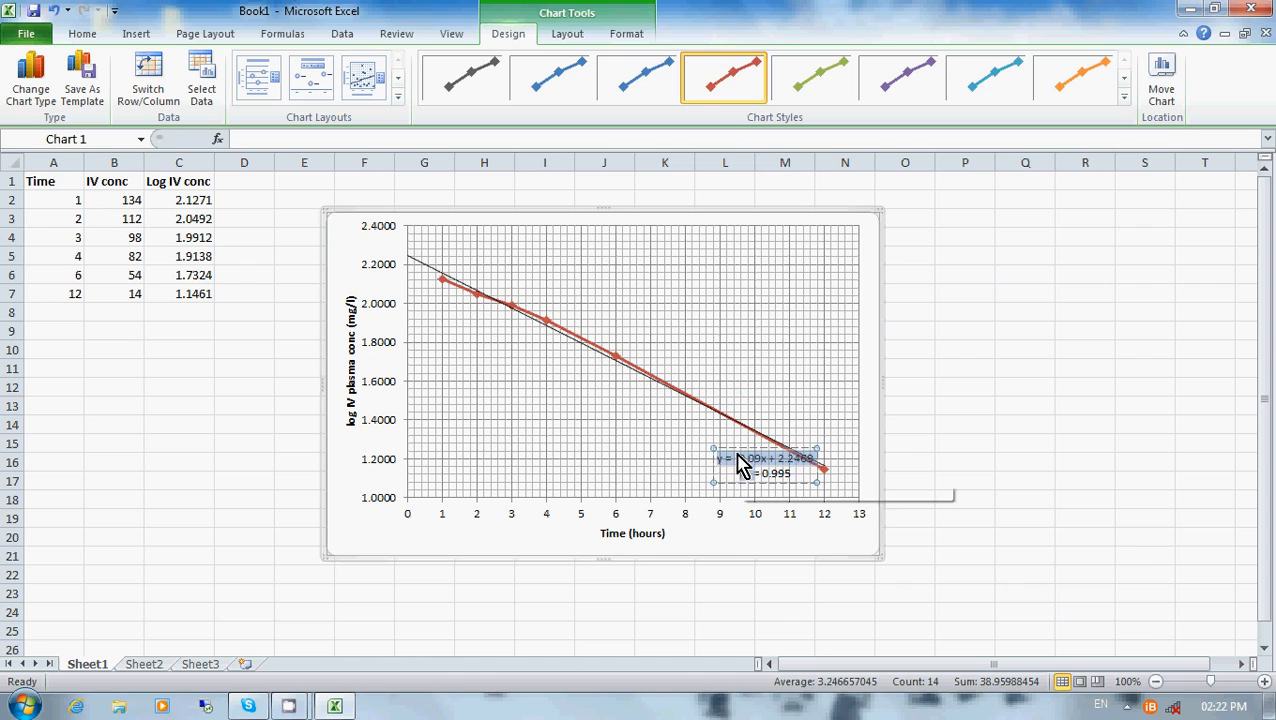
left_click_drag(740, 462, 568, 416)
left_click(547, 447)
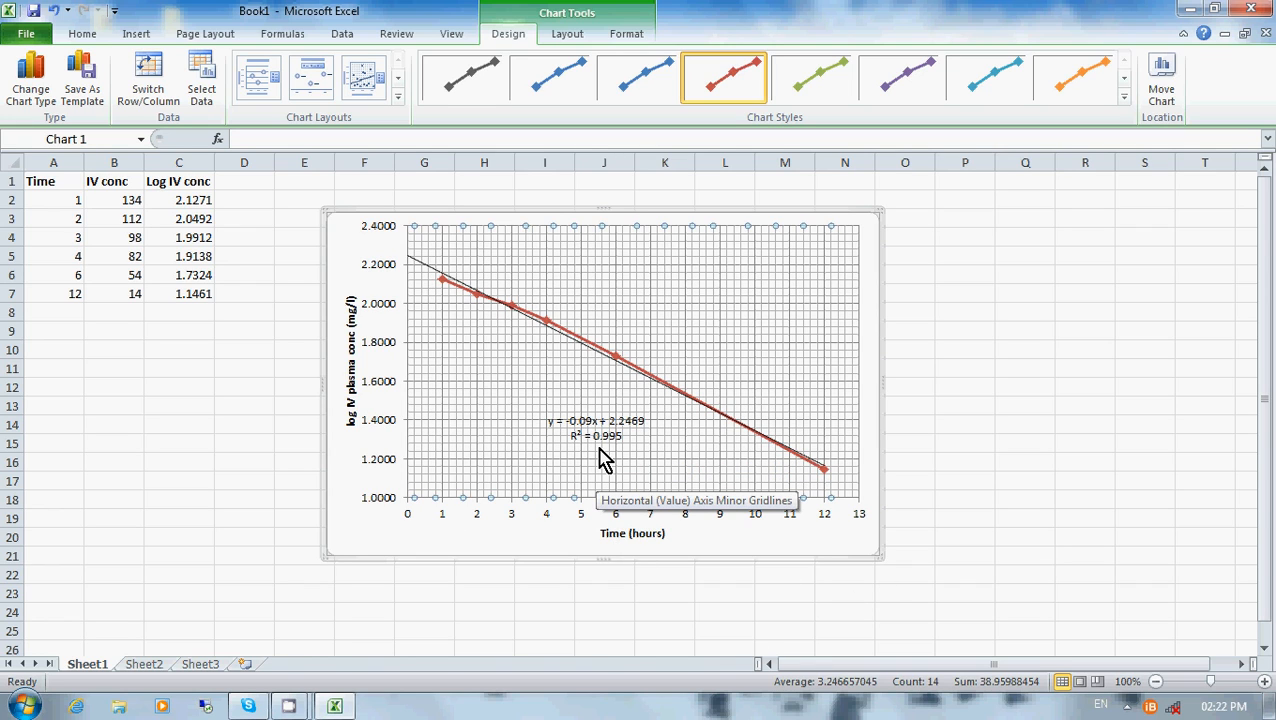
- Enter the label "Slope =" in cell A9 below the data
left_click(60, 329)
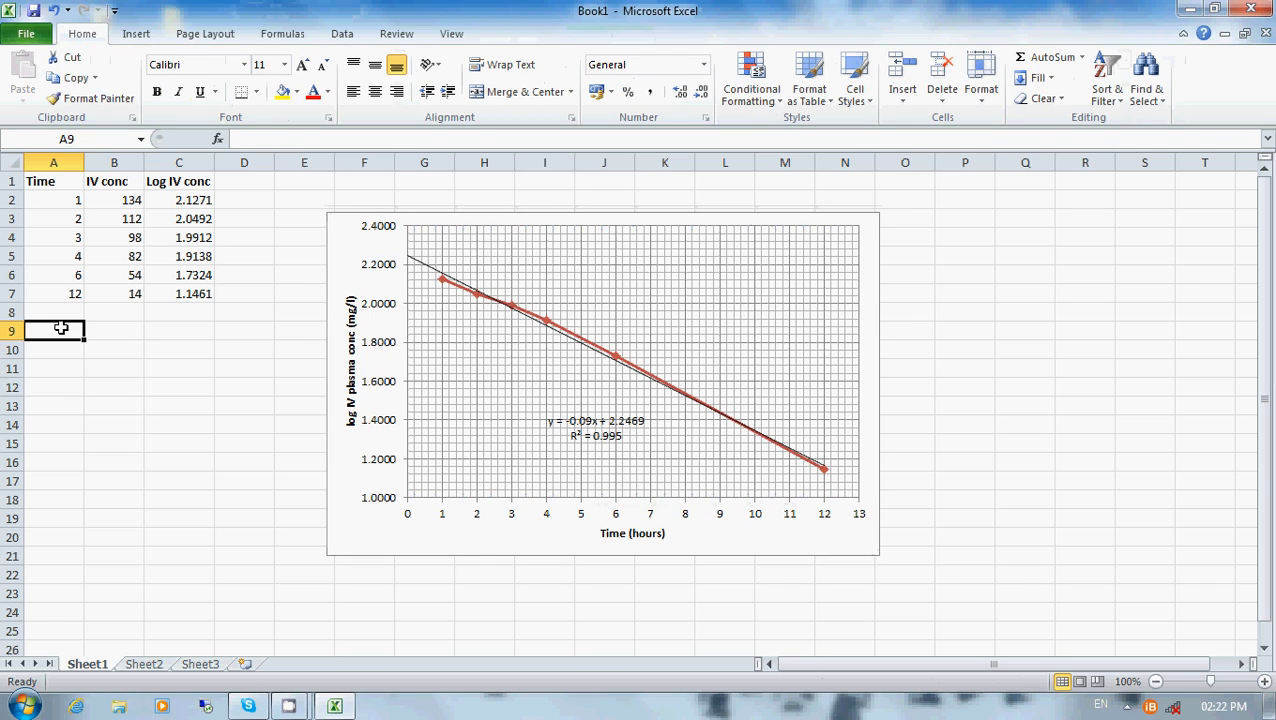
type("Sl")
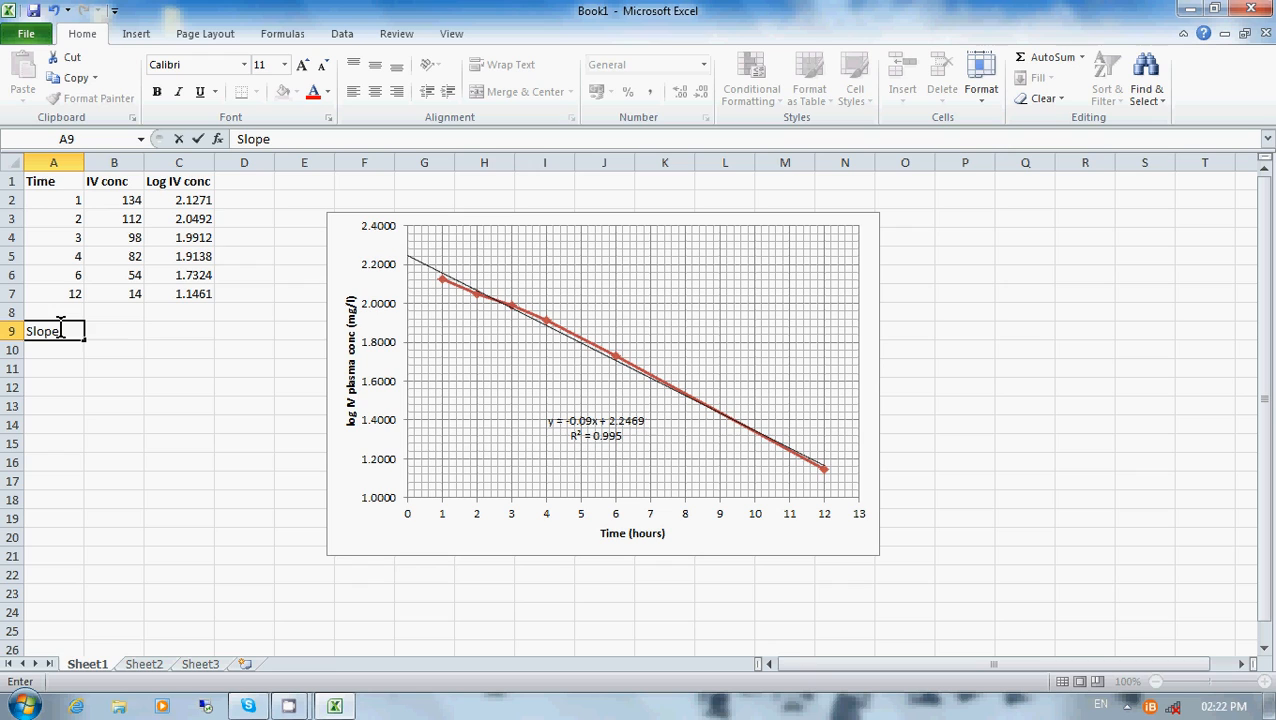
type("ope")
left_click(130, 336)
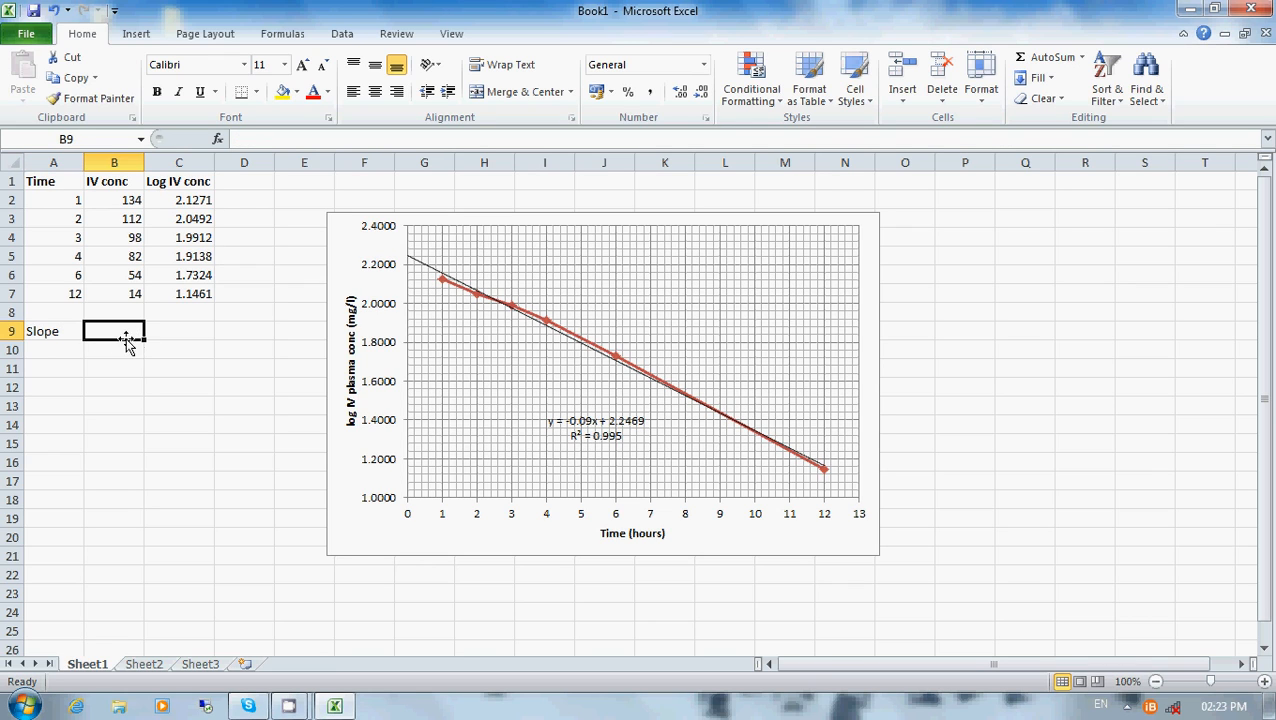
left_click(35, 333)
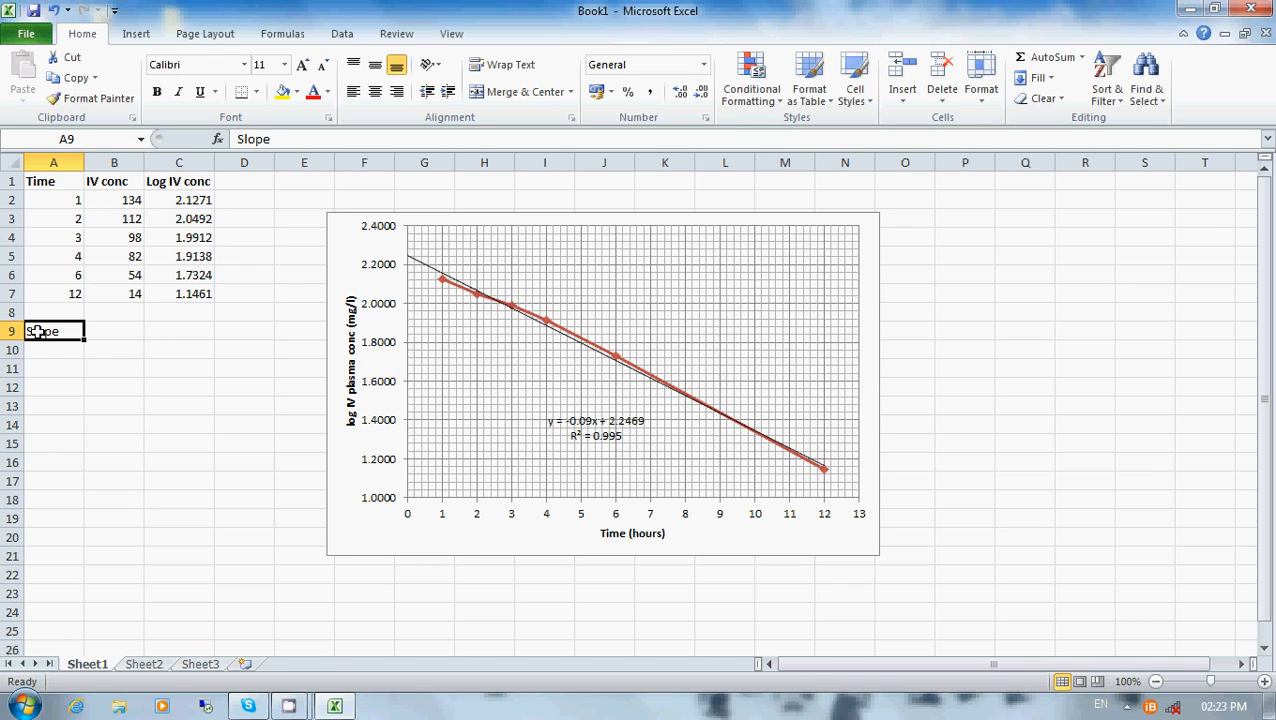
left_click(272, 139)
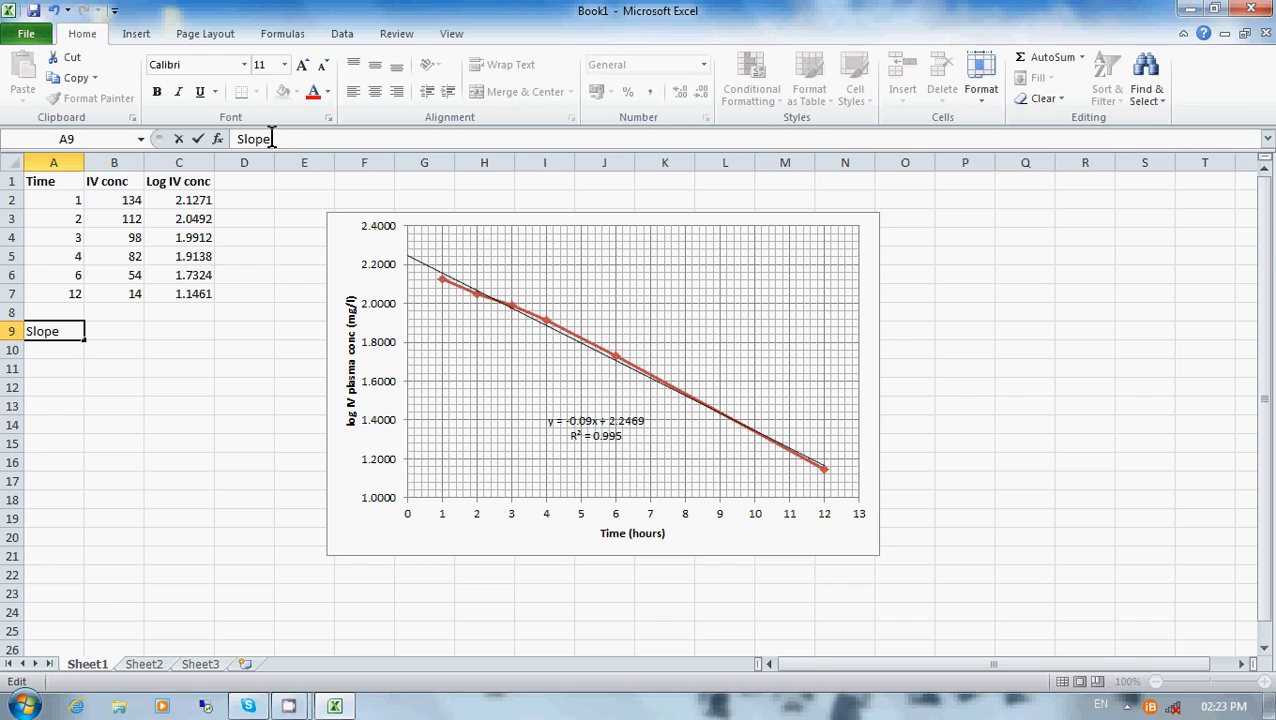
left_click(130, 336)
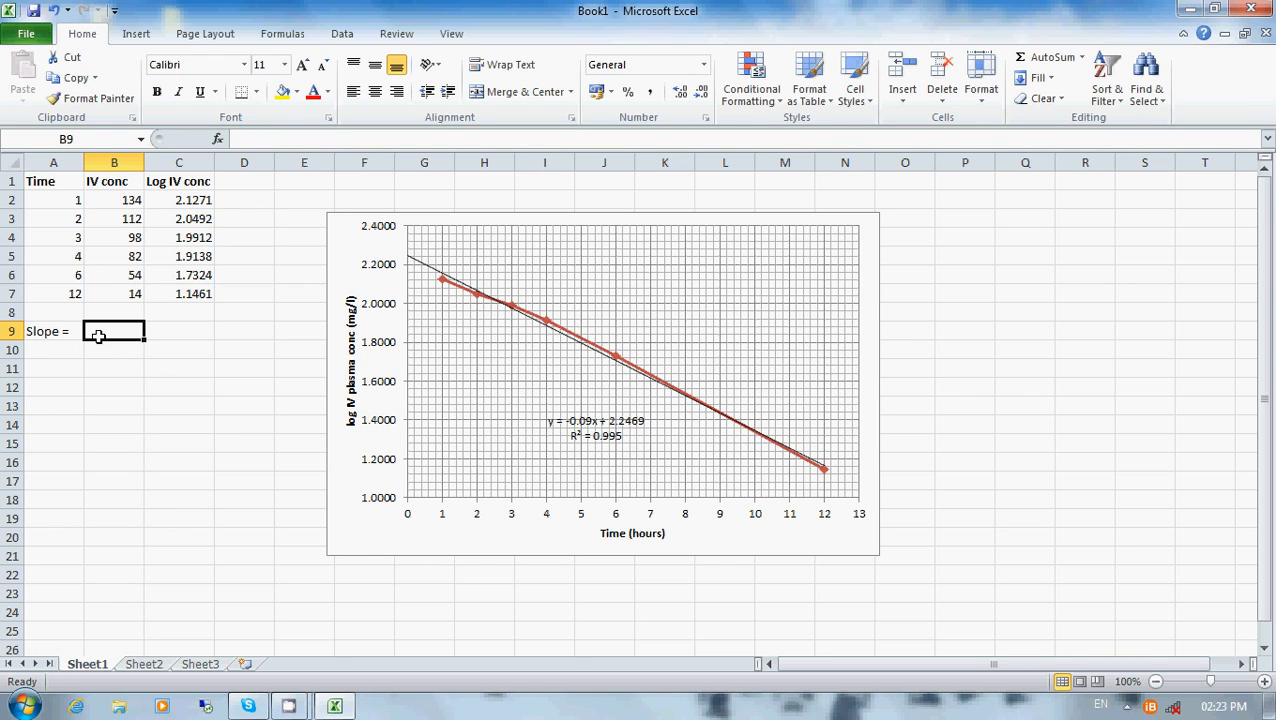
- Insert the SLOPE function in B9 with known y's C2:C7 and known x's A2:A7, and format the result to four decimal places
left_click(219, 138)
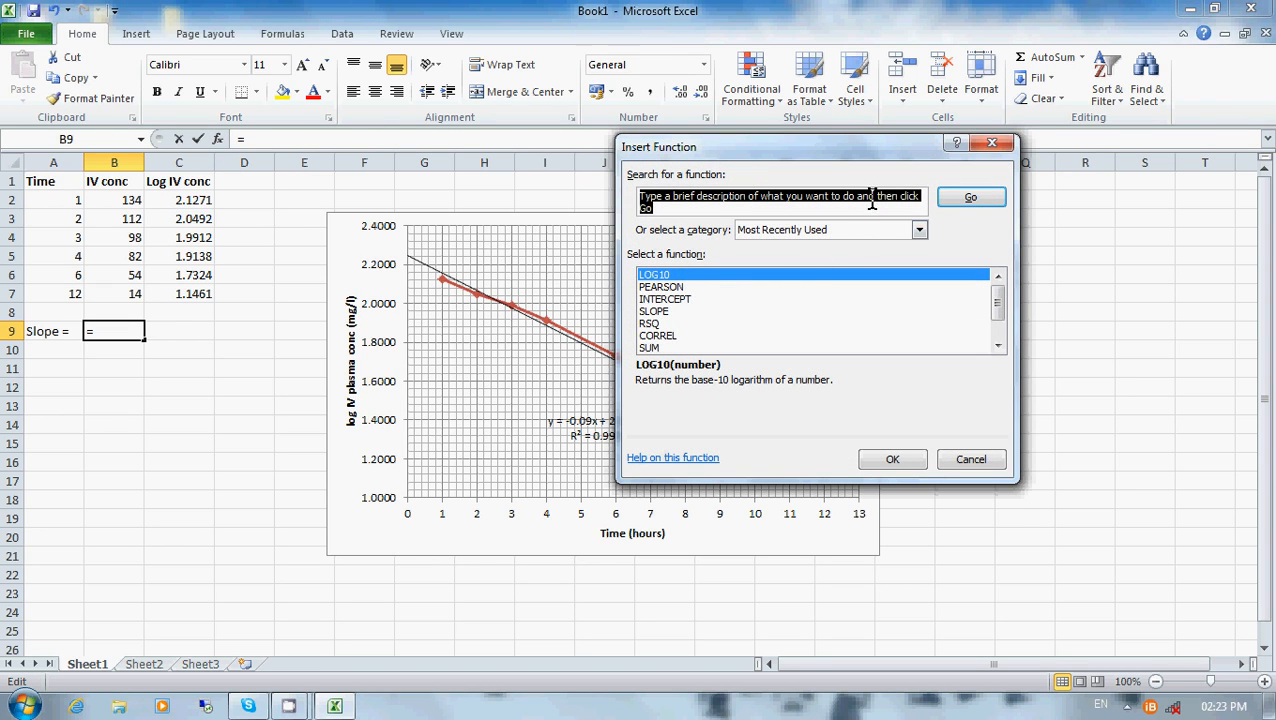
key("BackSpace")
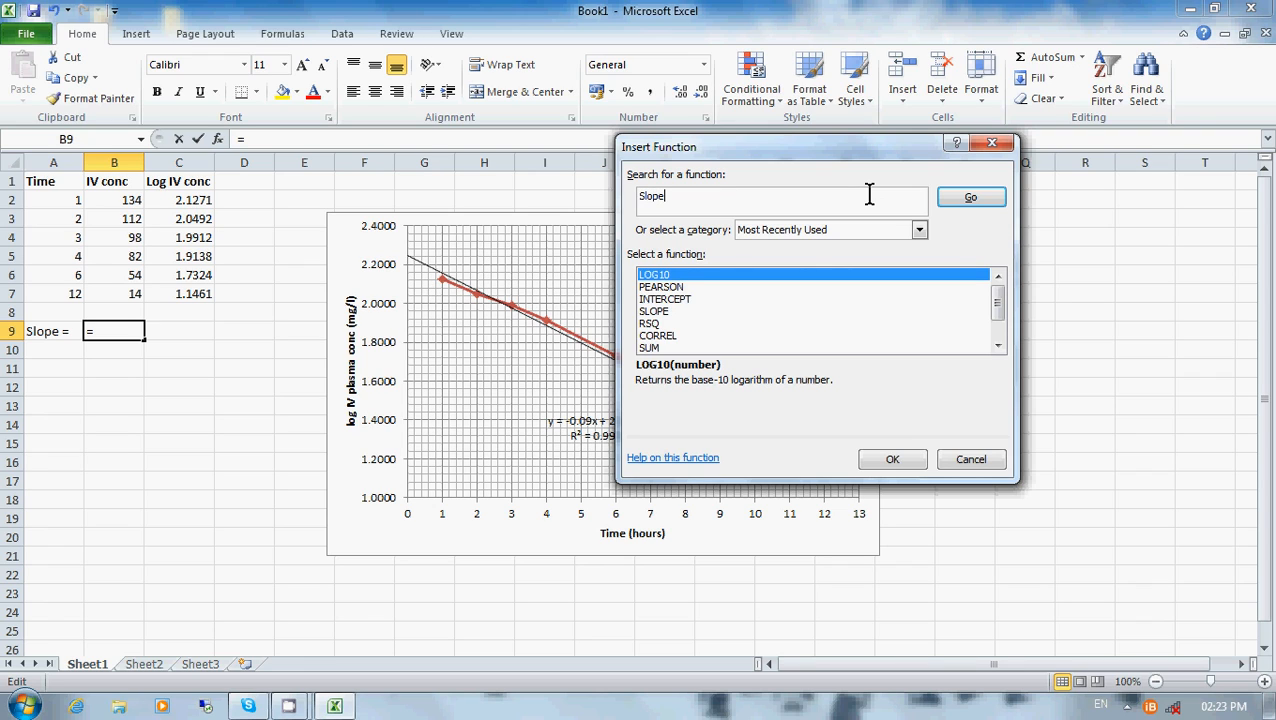
left_click(967, 207)
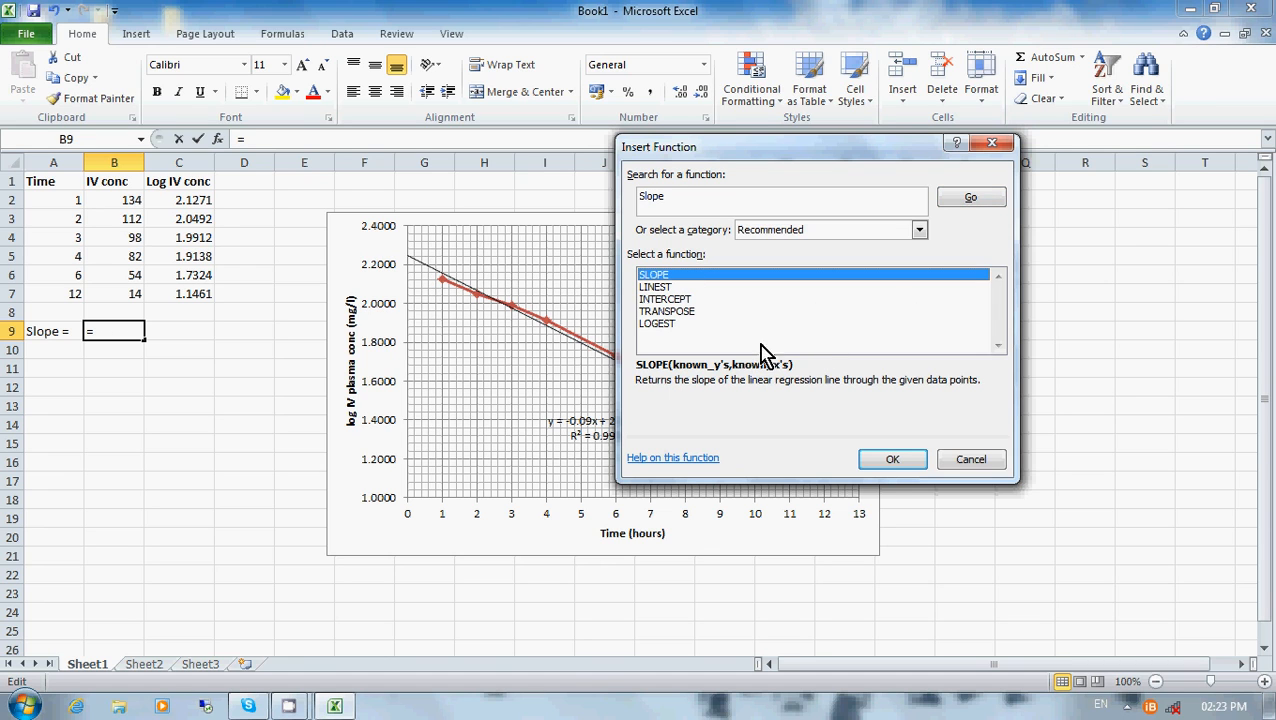
left_click(889, 462)
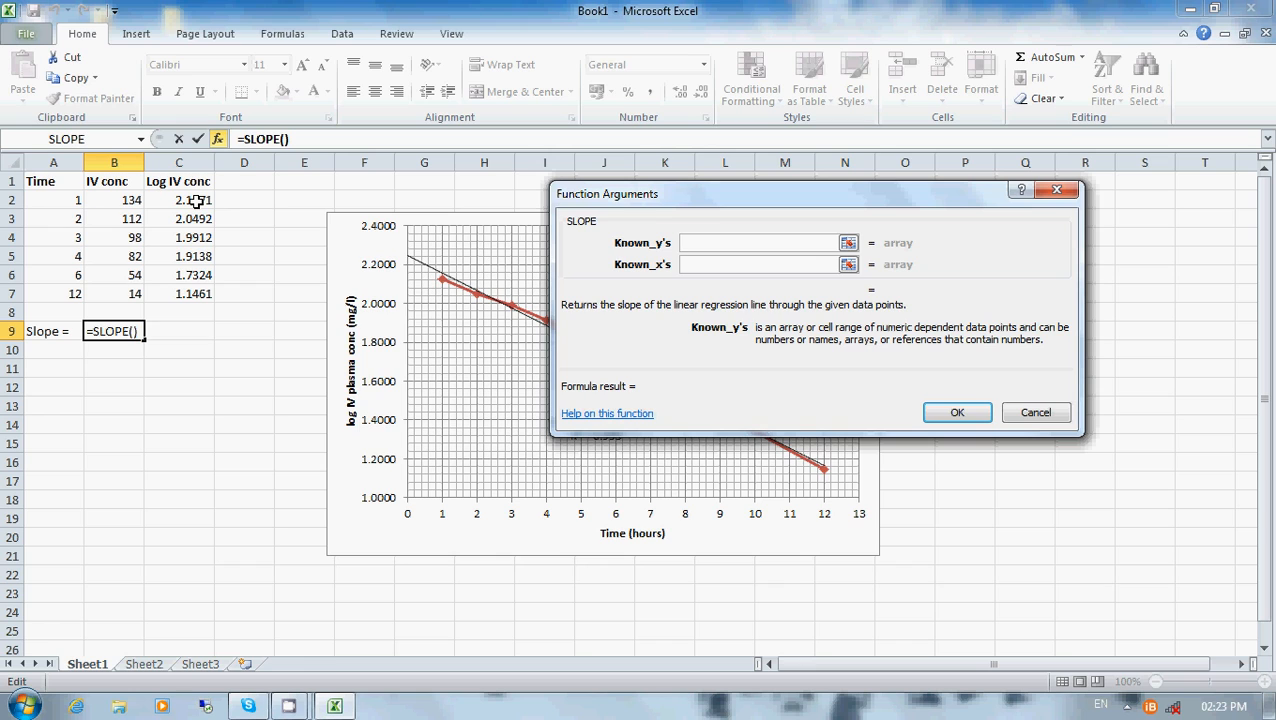
left_click_drag(197, 201, 191, 293)
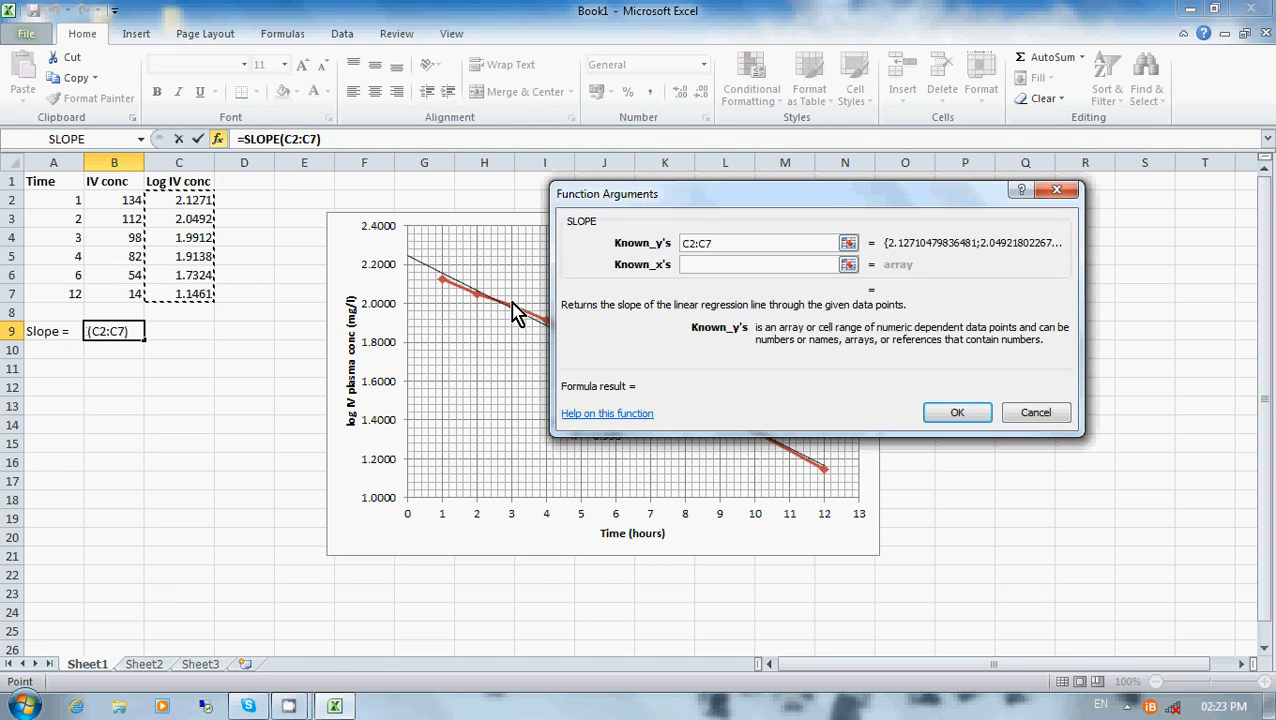
left_click(694, 268)
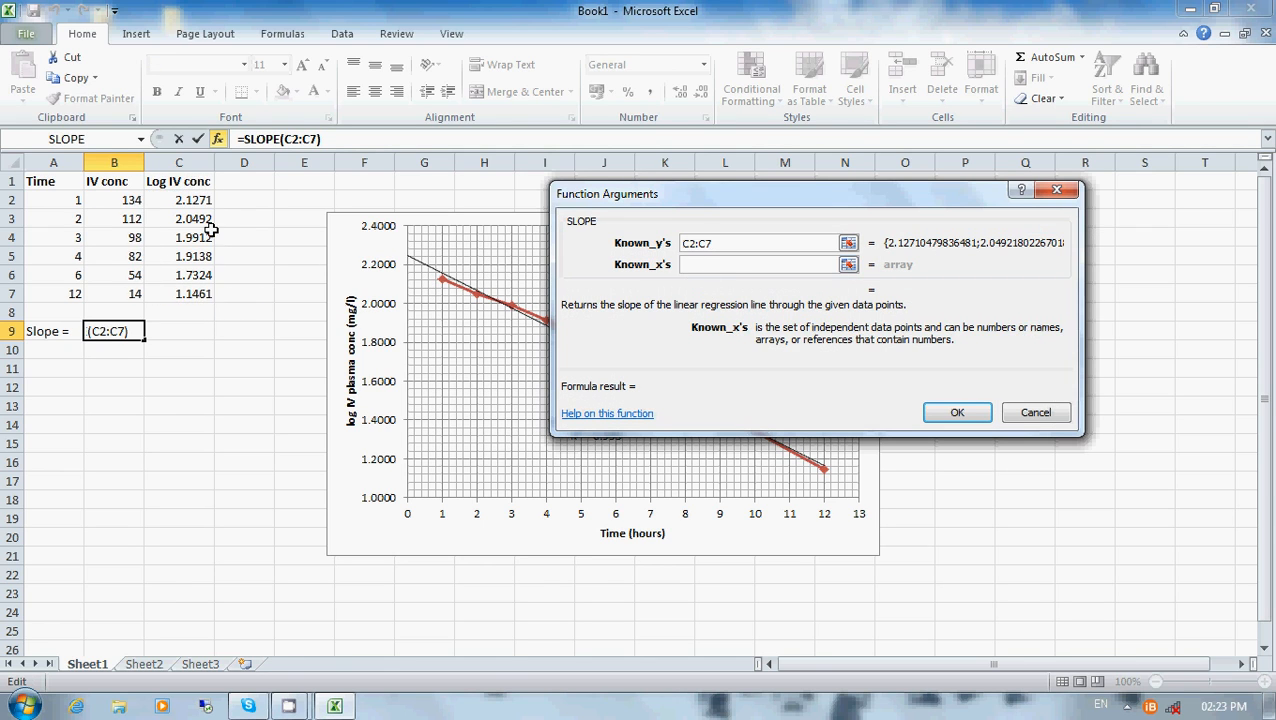
left_click_drag(64, 200, 64, 294)
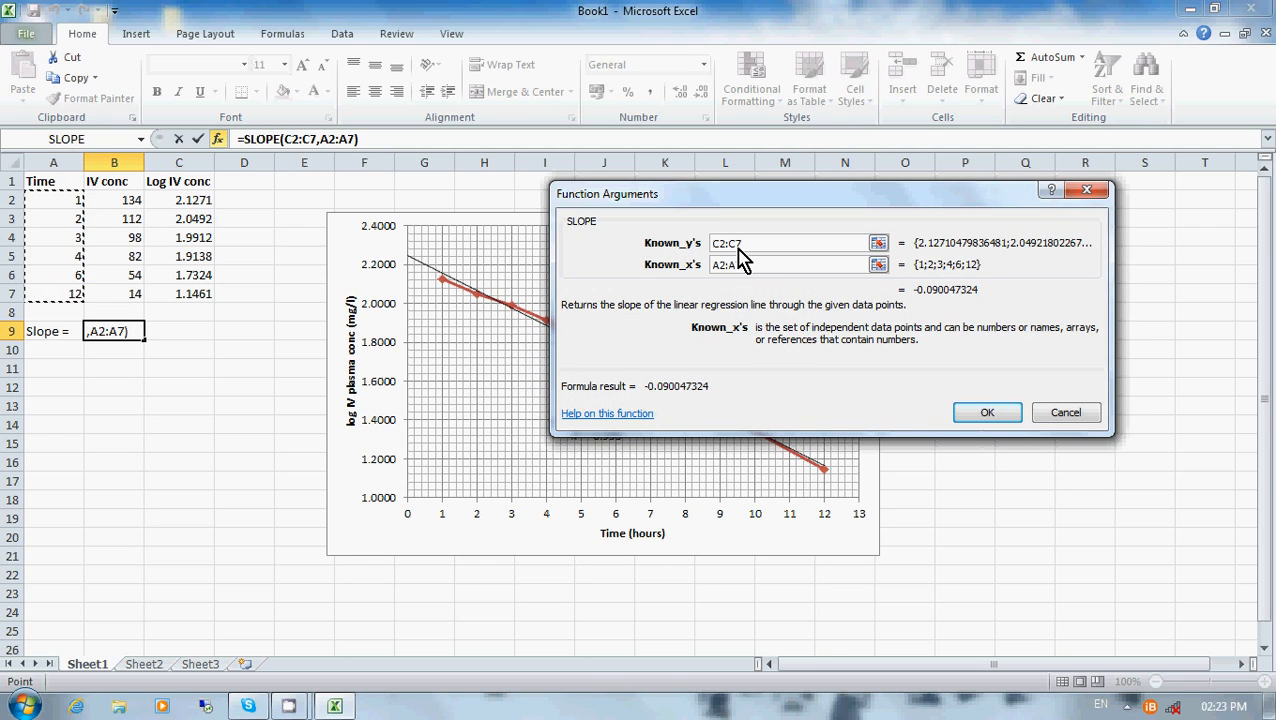
left_click(975, 416)
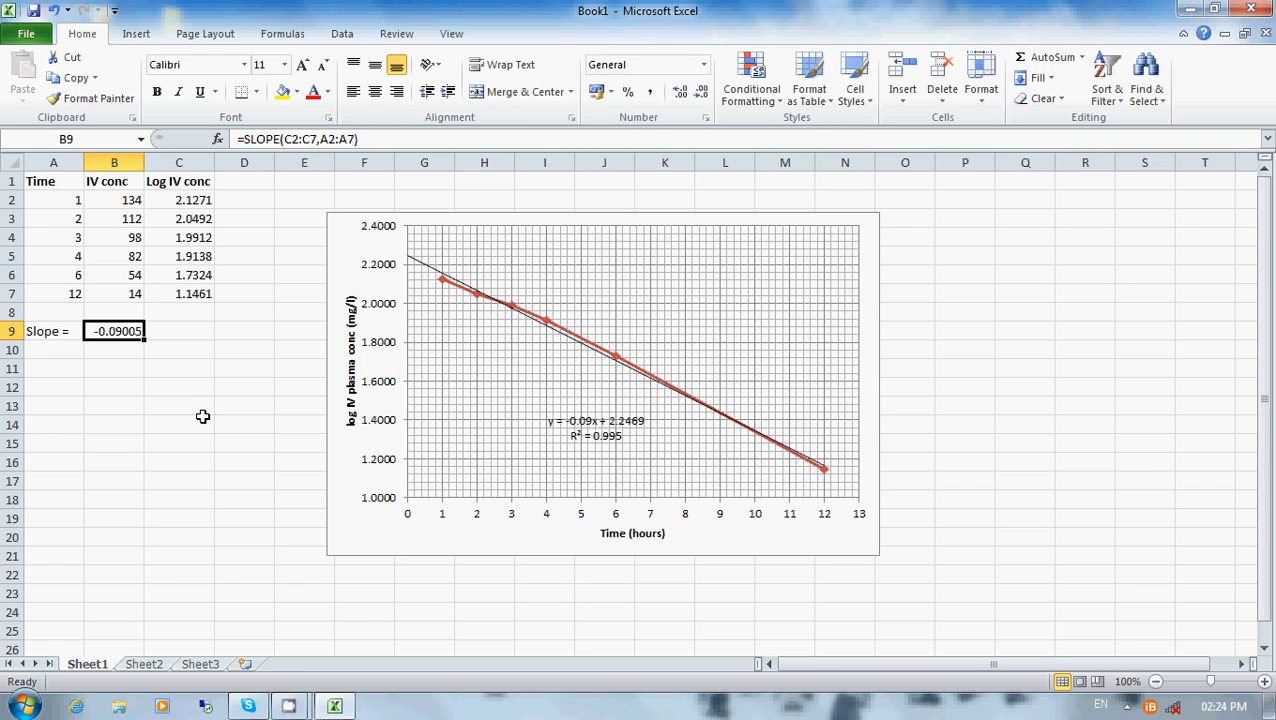
left_click(701, 95)
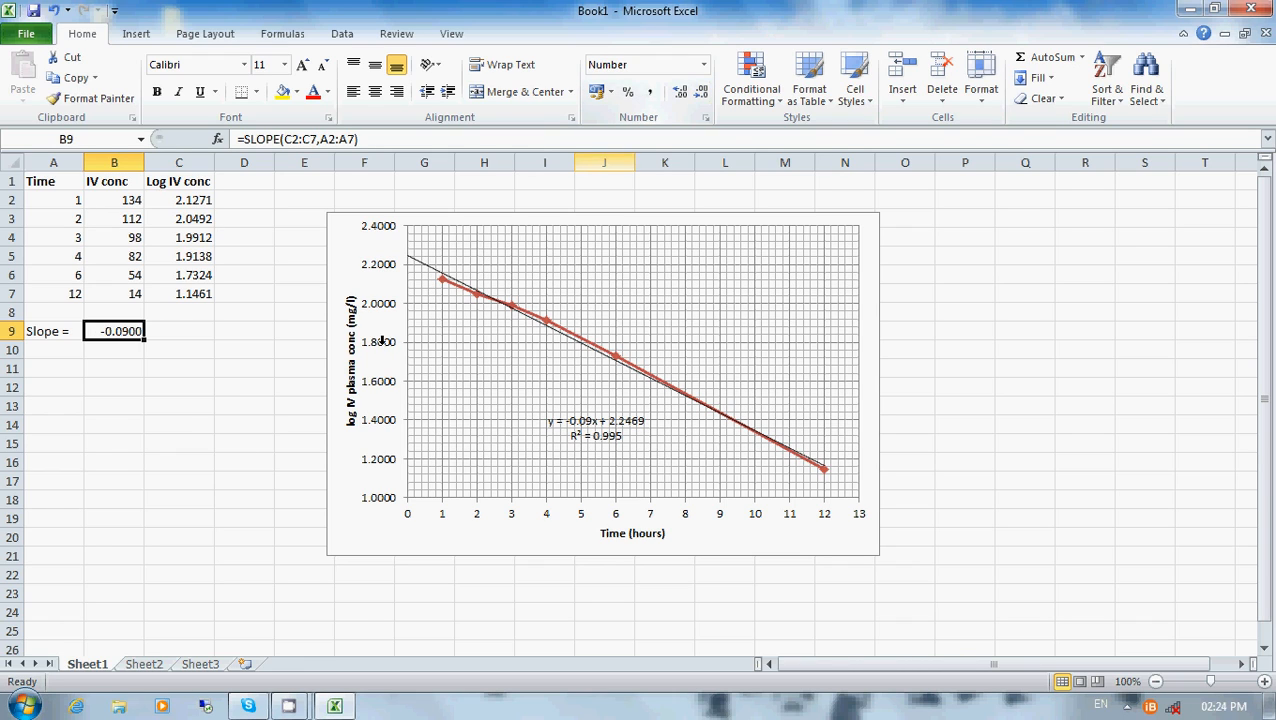
- Enter the label "Intercept =" in cell A10 and widen column A to fit it
left_click(55, 355)
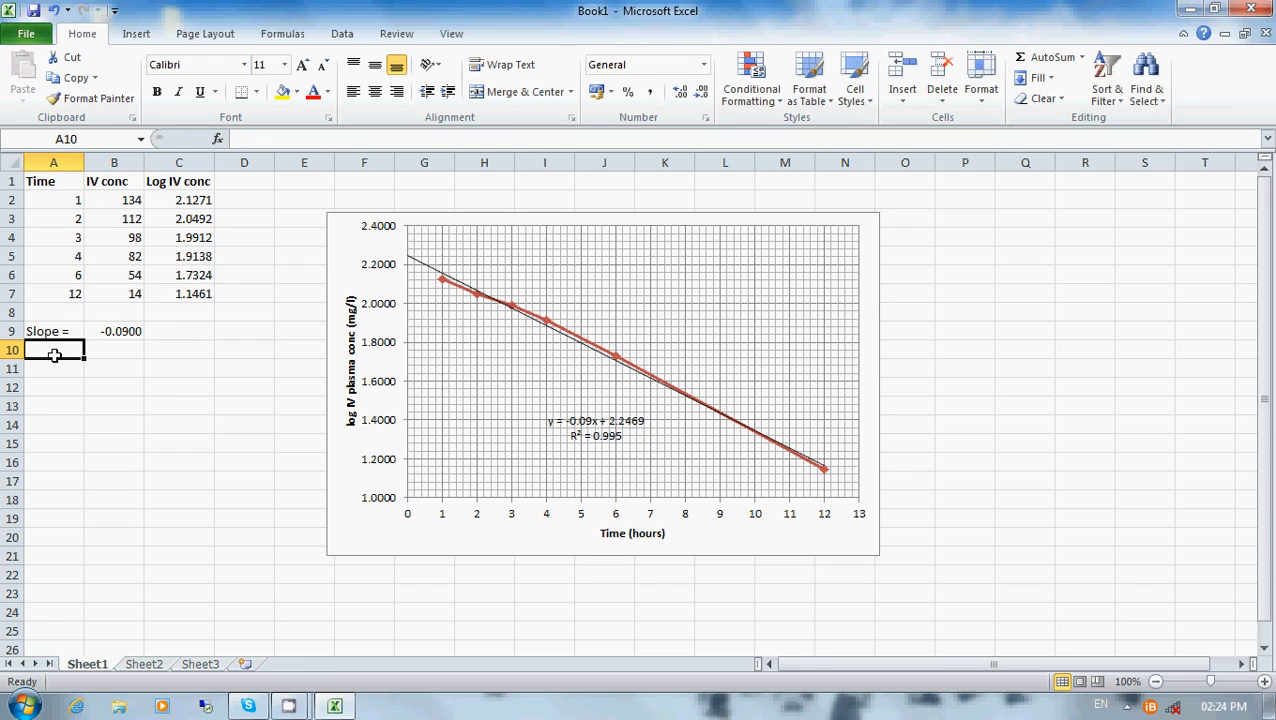
type("Intercept =")
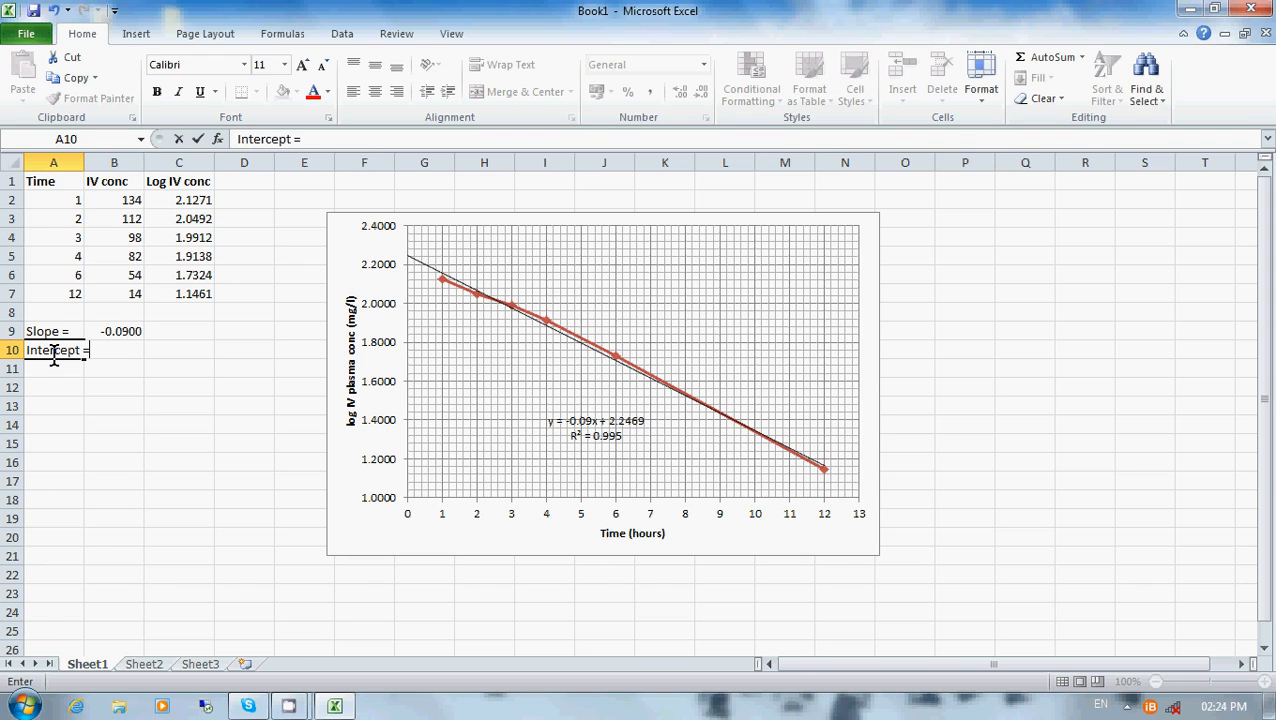
left_click(182, 407)
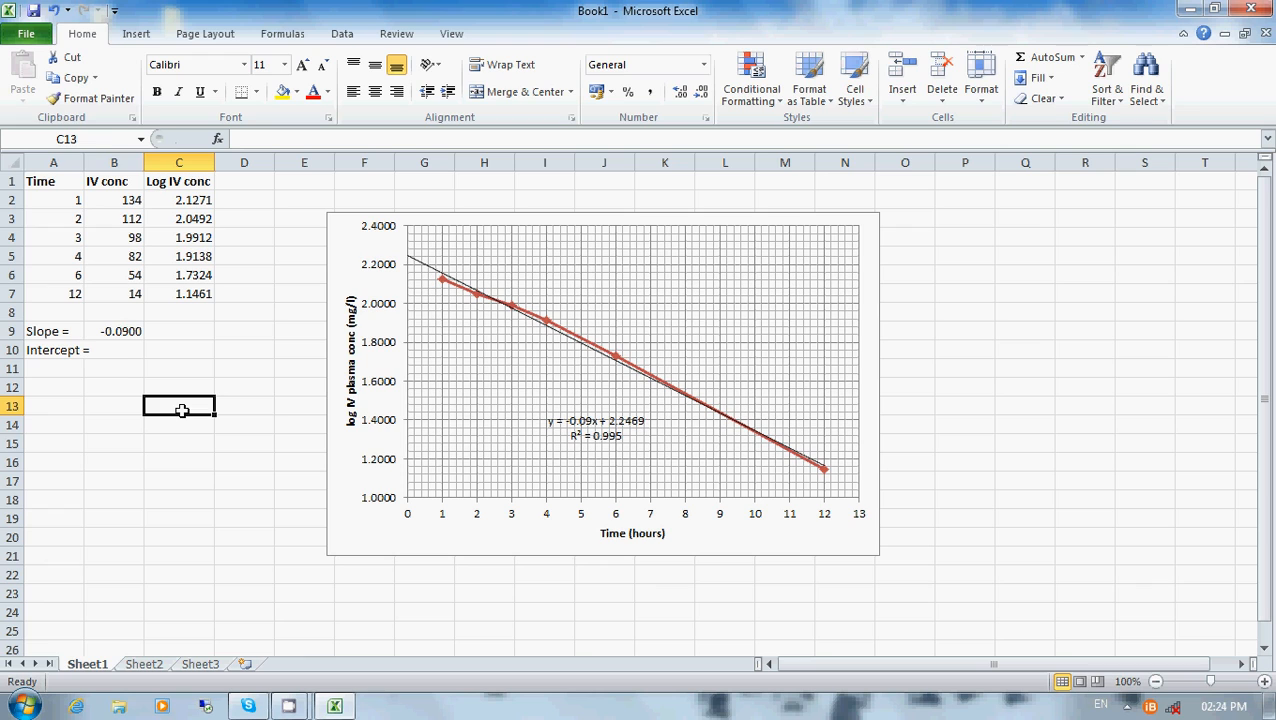
left_click_drag(84, 161, 97, 161)
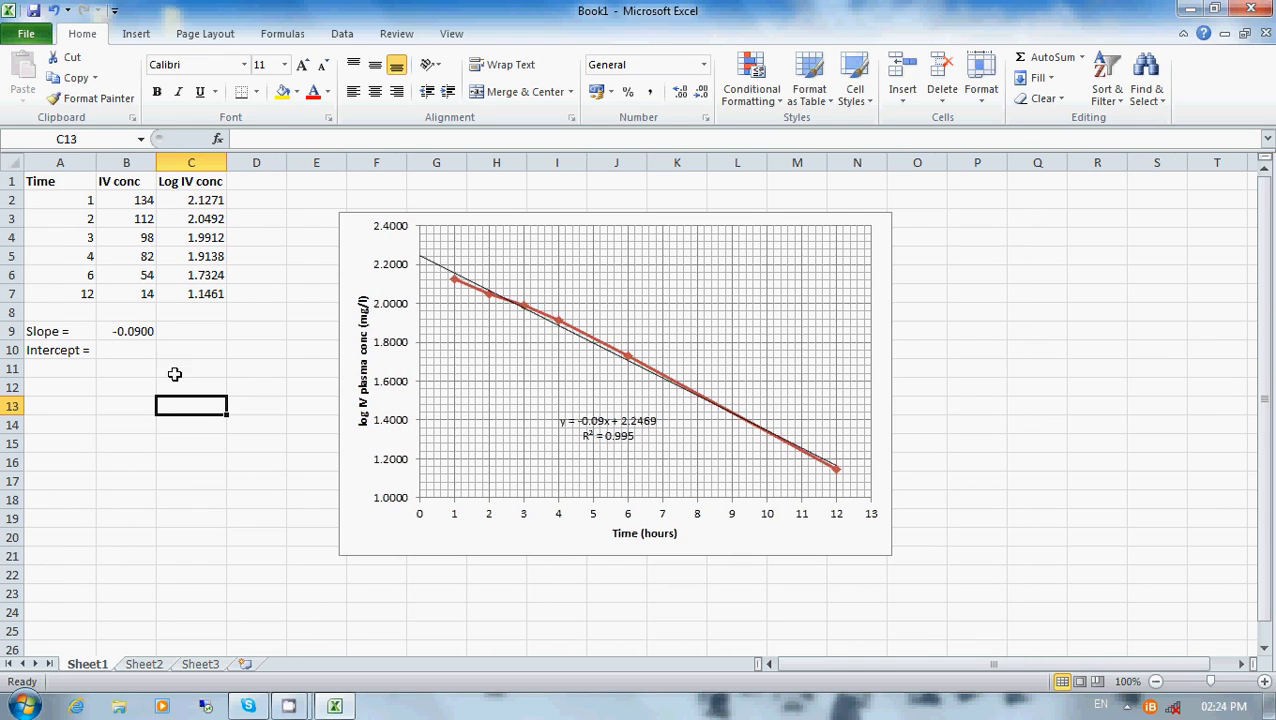
left_click(129, 353)
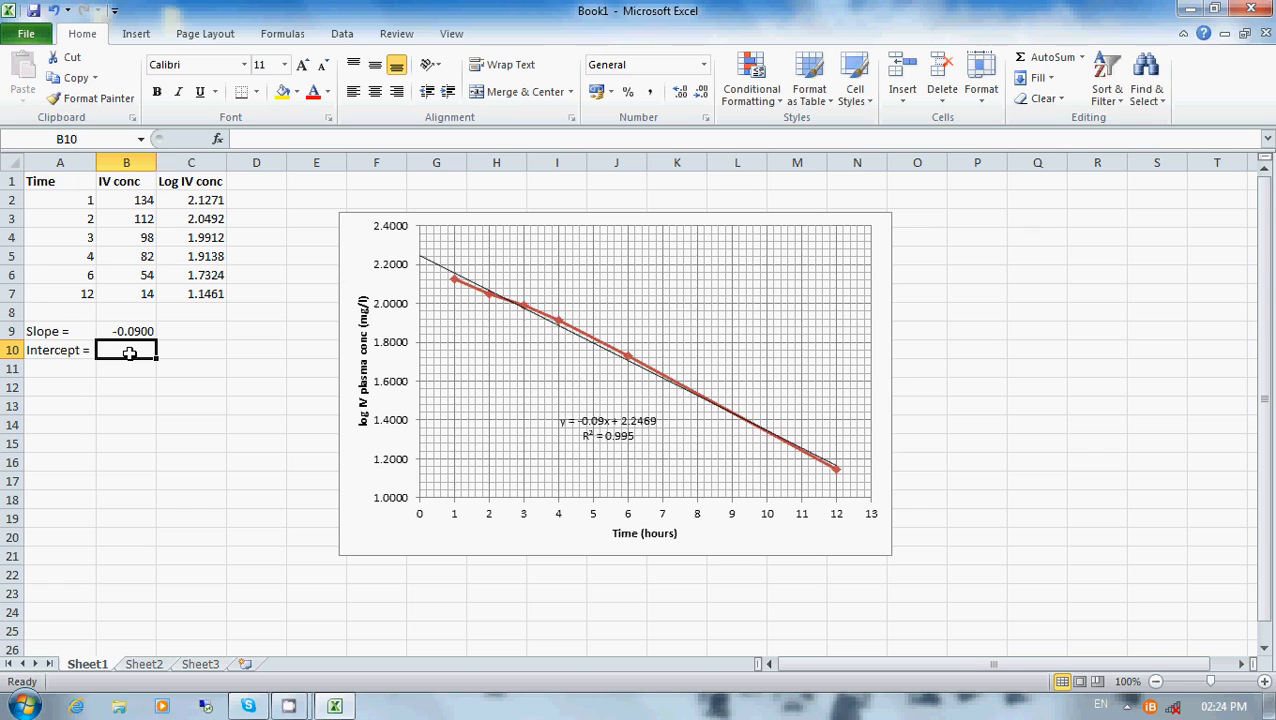
left_click(220, 140)
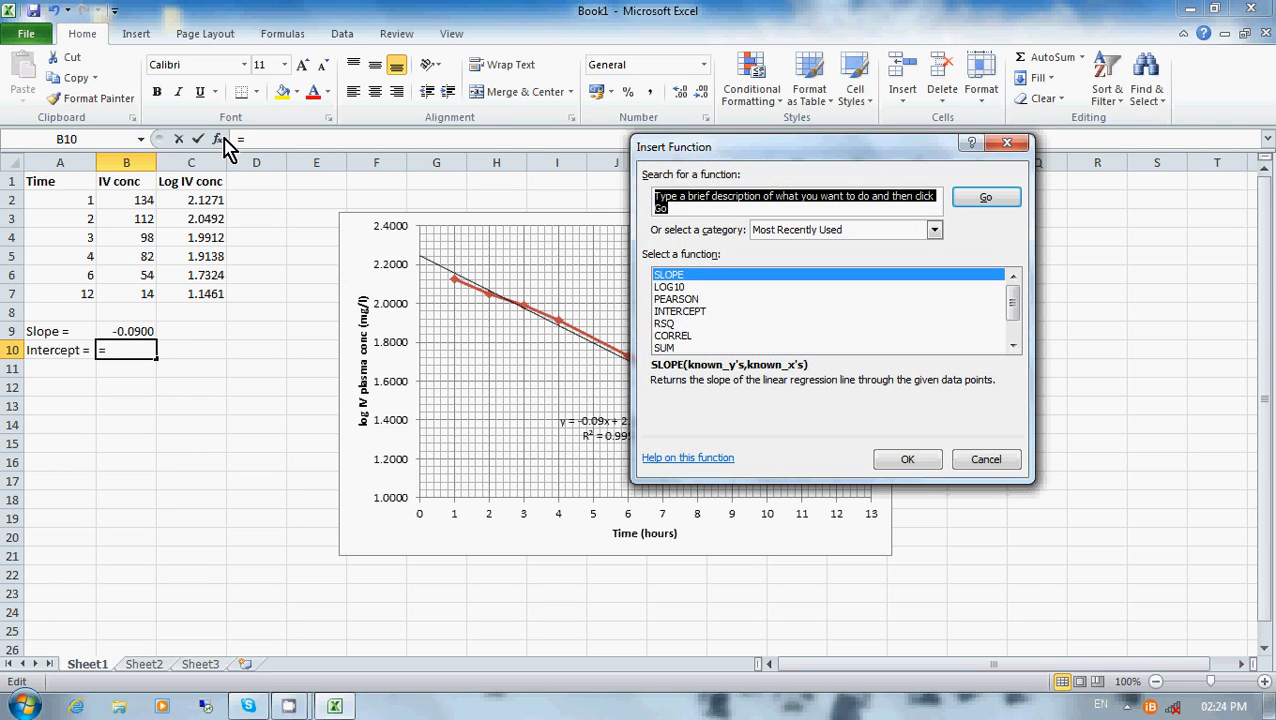
key("BackSpace")
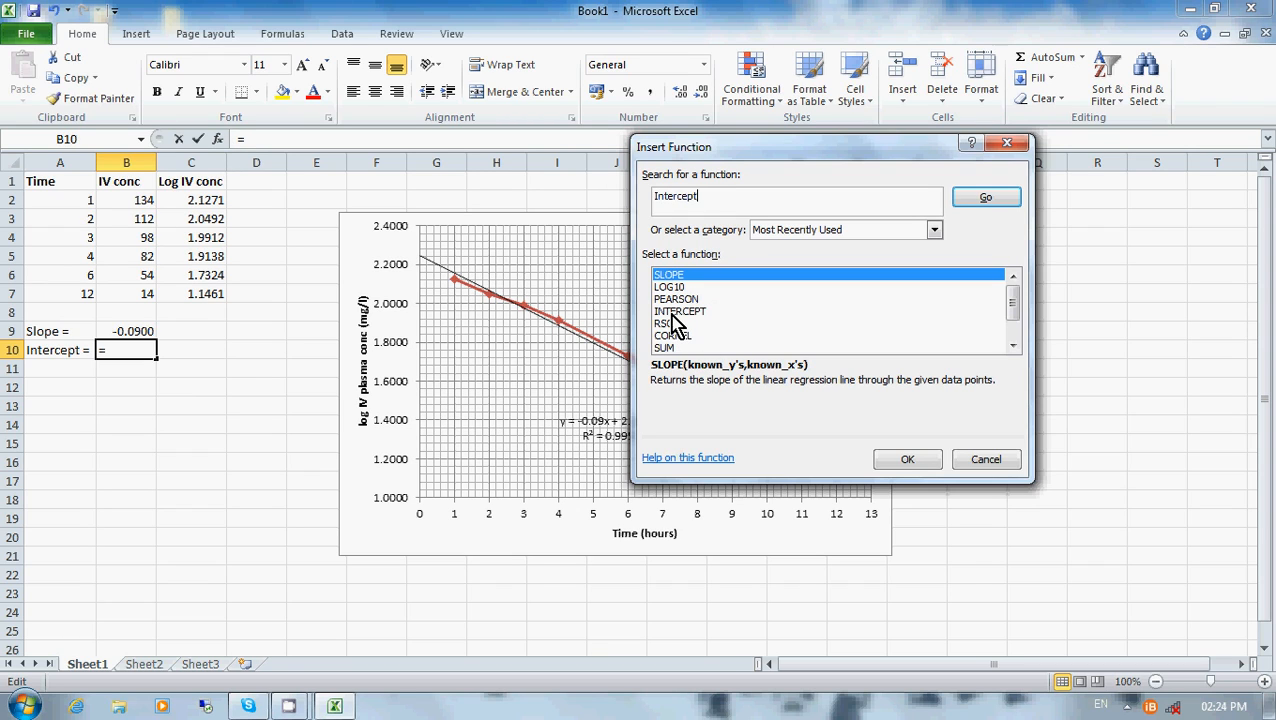
left_click(905, 465)
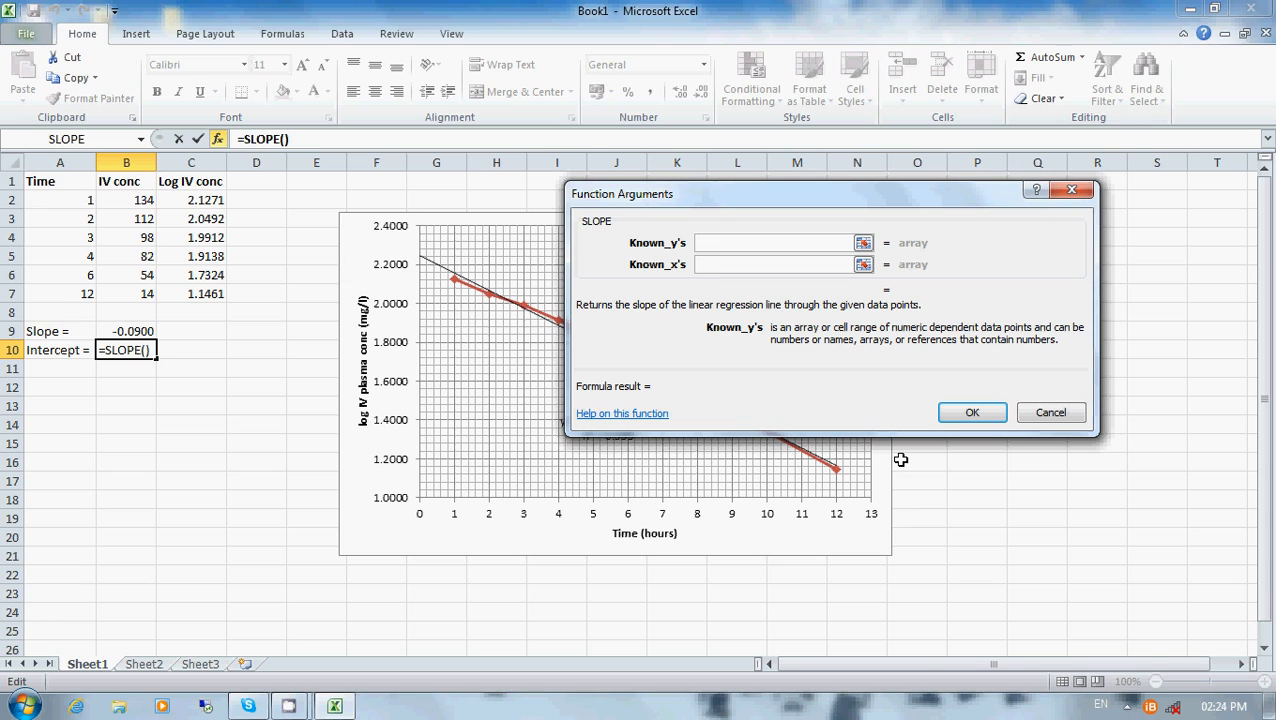
left_click(1055, 414)
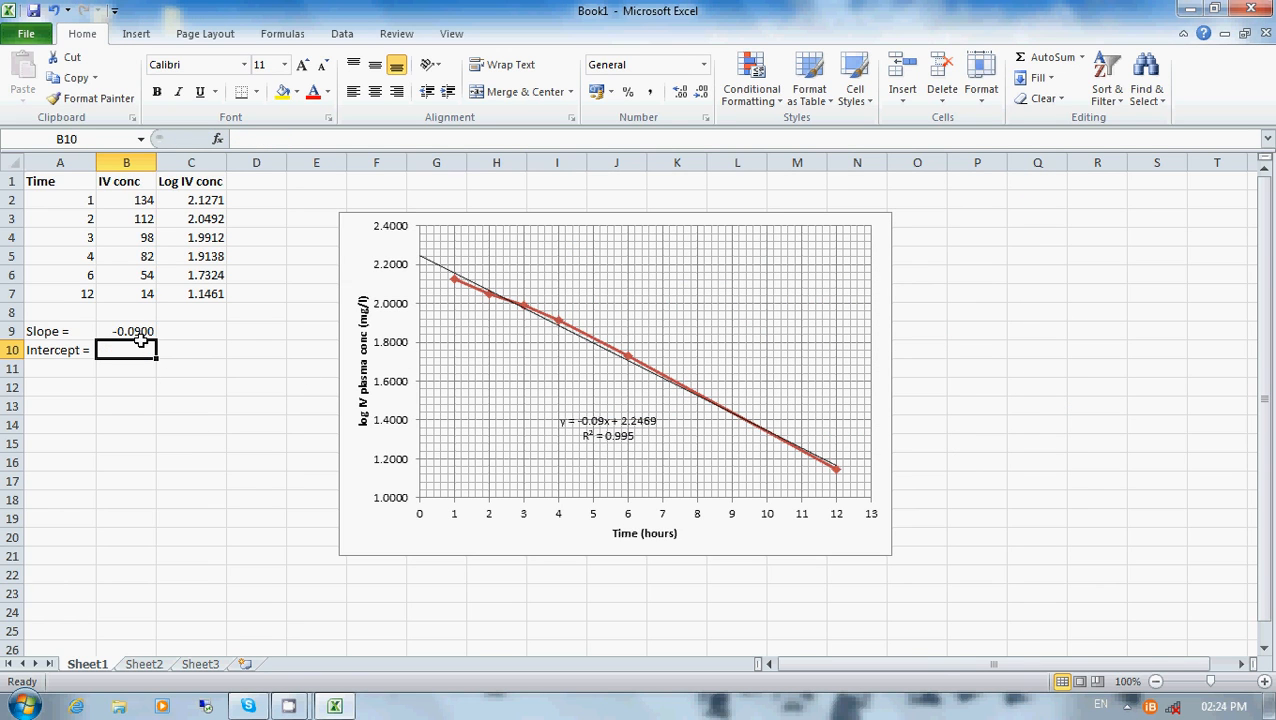
- Look up the INTERCEPT function for B10 and set its known y's to C2:C7 and known x's to A2:A6
left_click(217, 139)
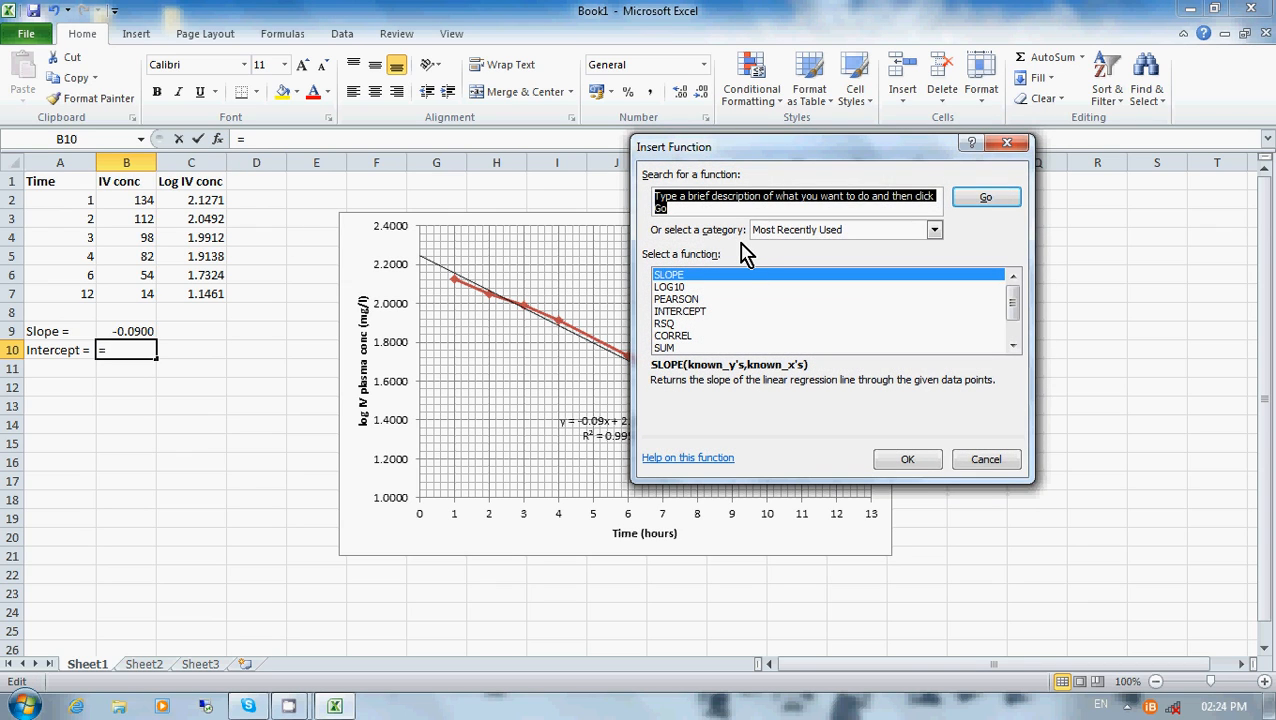
key("BackSpace")
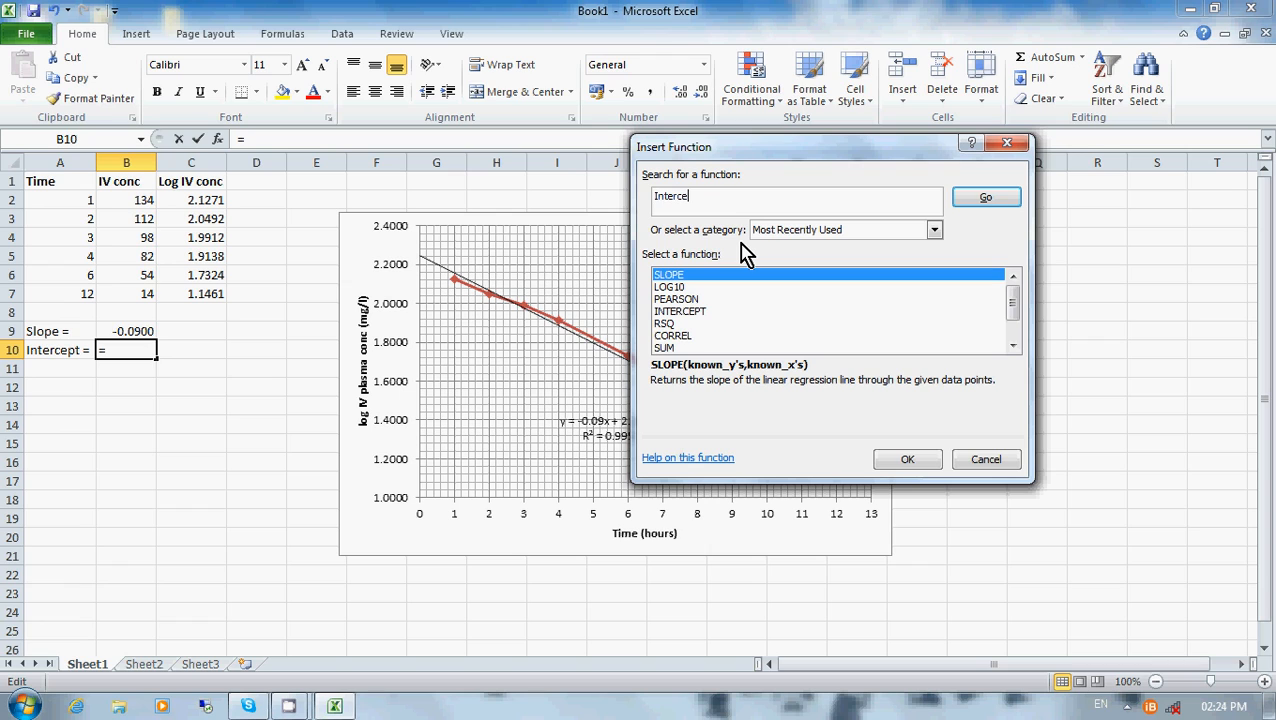
left_click(975, 203)
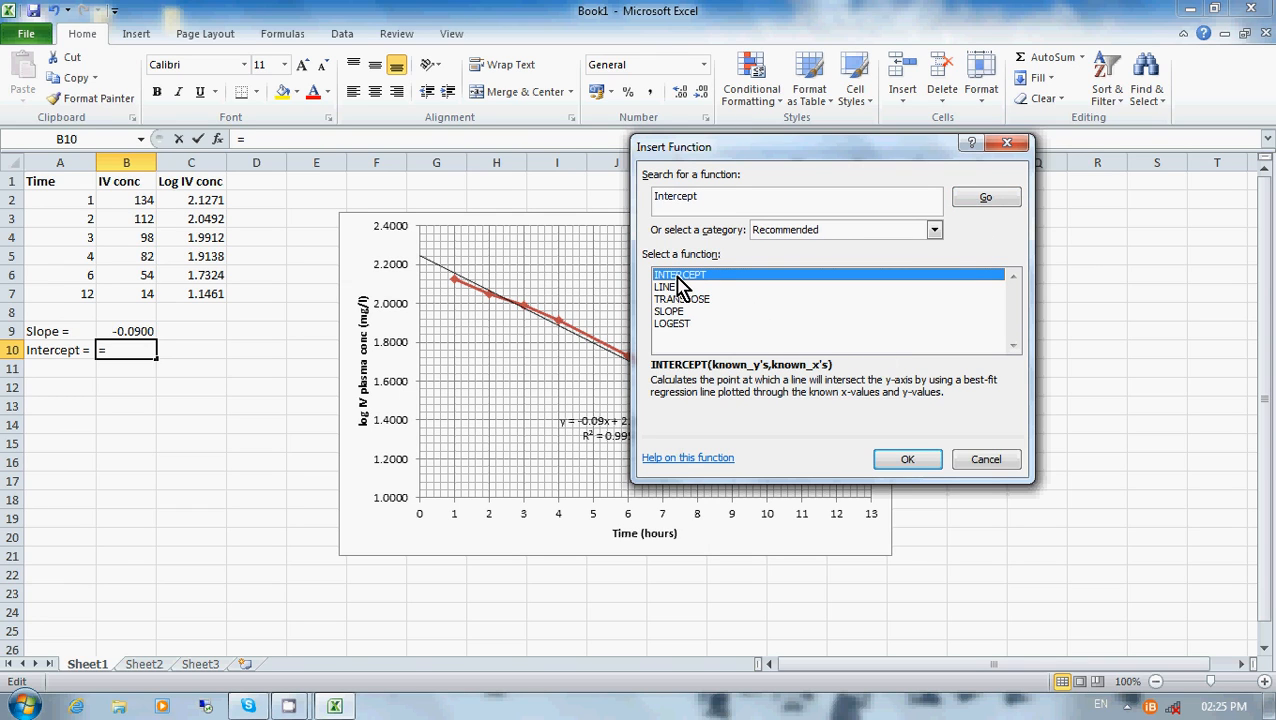
left_click(929, 460)
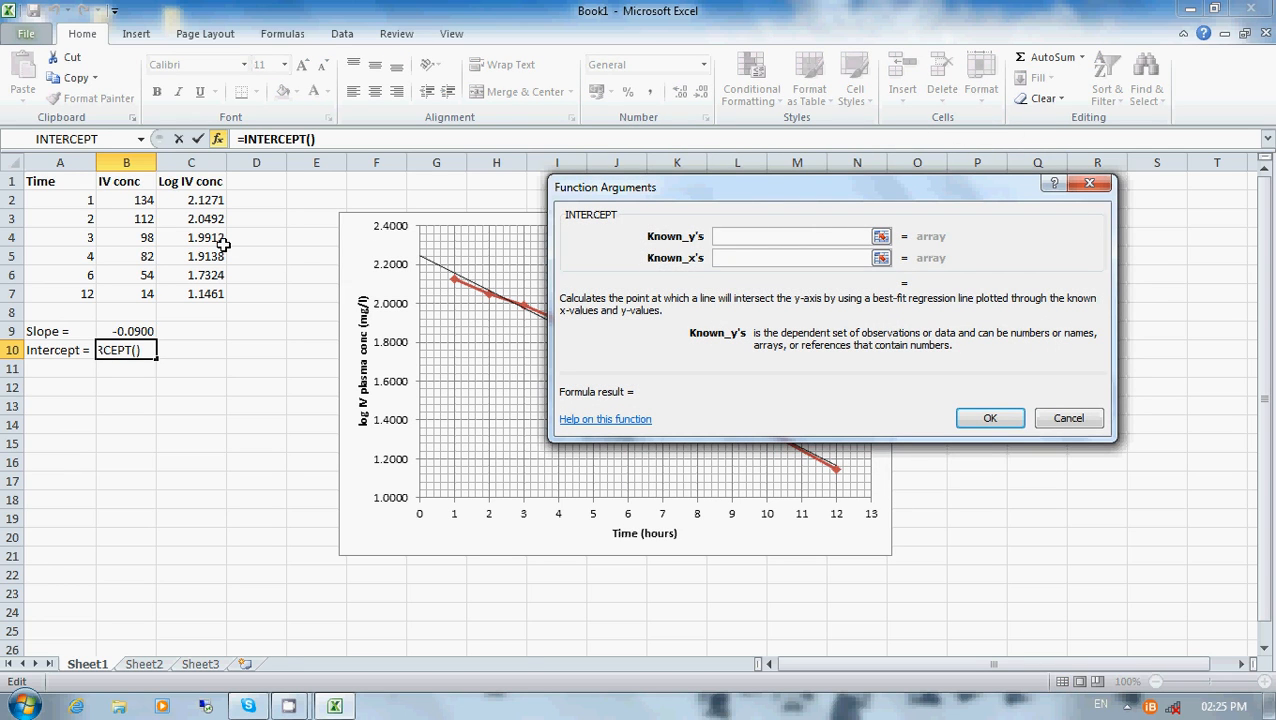
left_click_drag(195, 200, 205, 294)
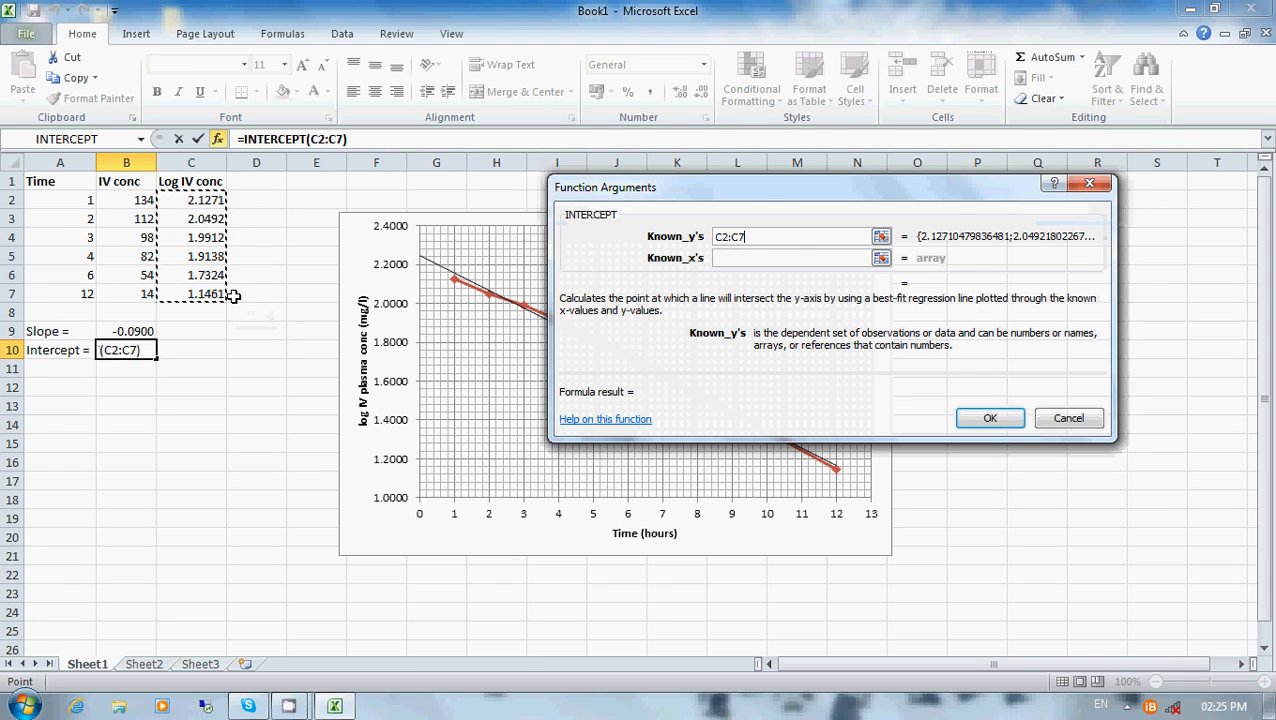
left_click(719, 258)
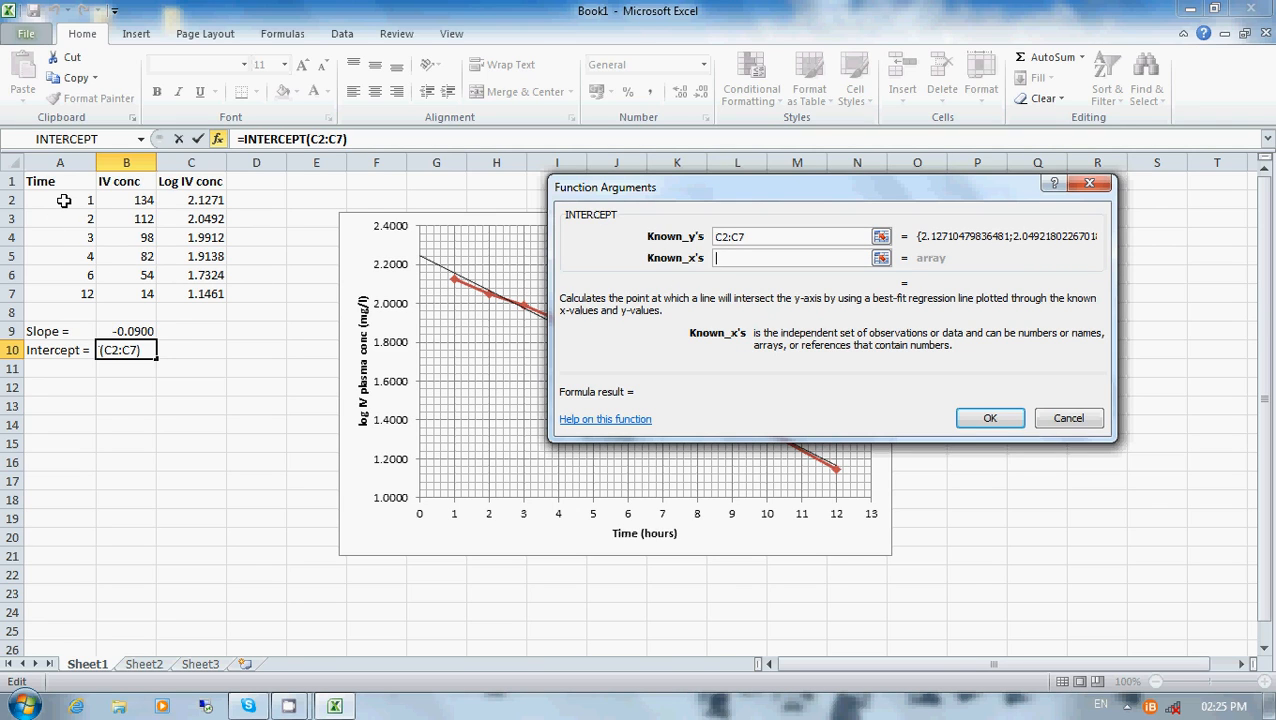
left_click_drag(63, 200, 68, 278)
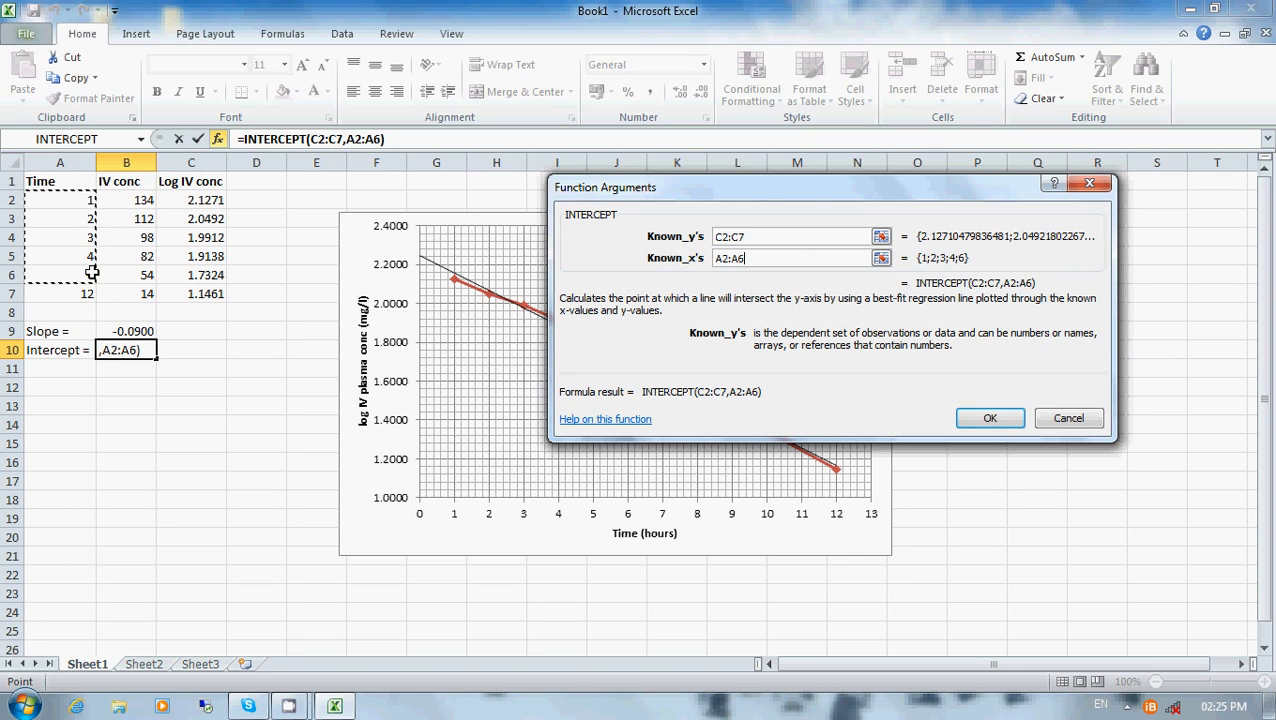
- Clear the known x's argument, select A2:A6 for it again and insert the INTERCEPT function
left_click(745, 258)
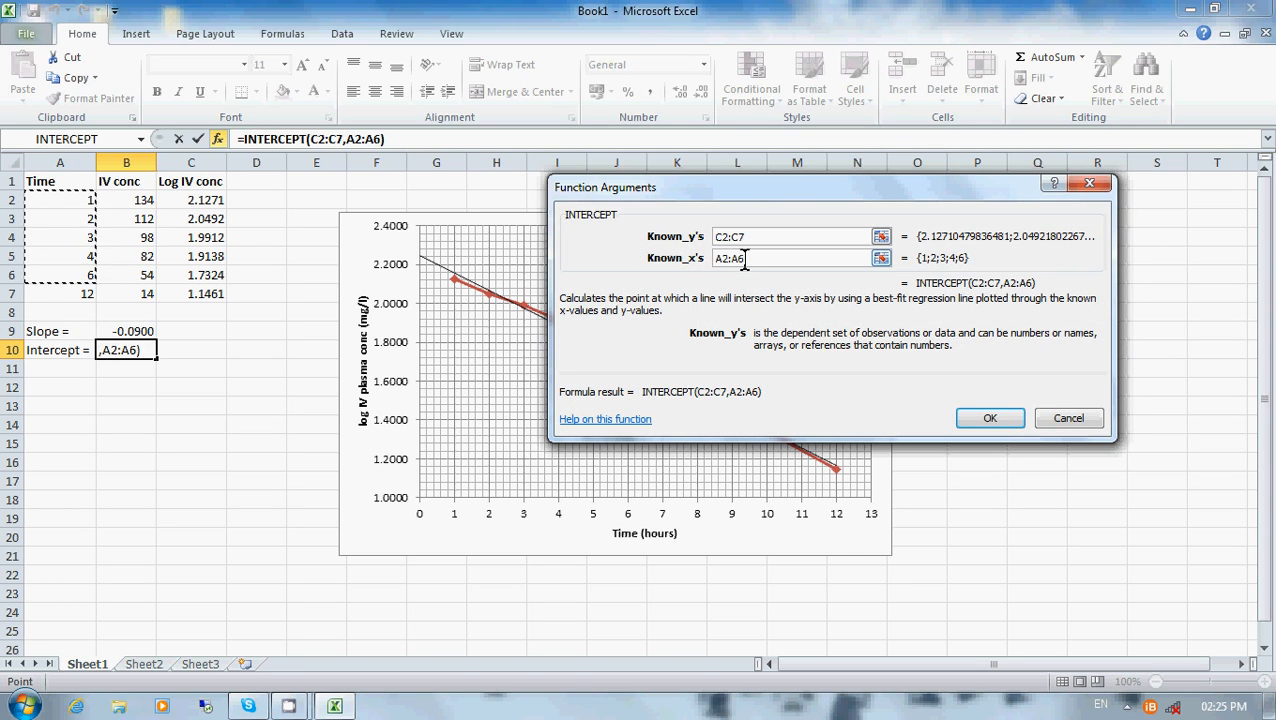
key("BackSpace")
key("BackSpace")
key("BackSpace")
key("BackSpace")
key("BackSpace")
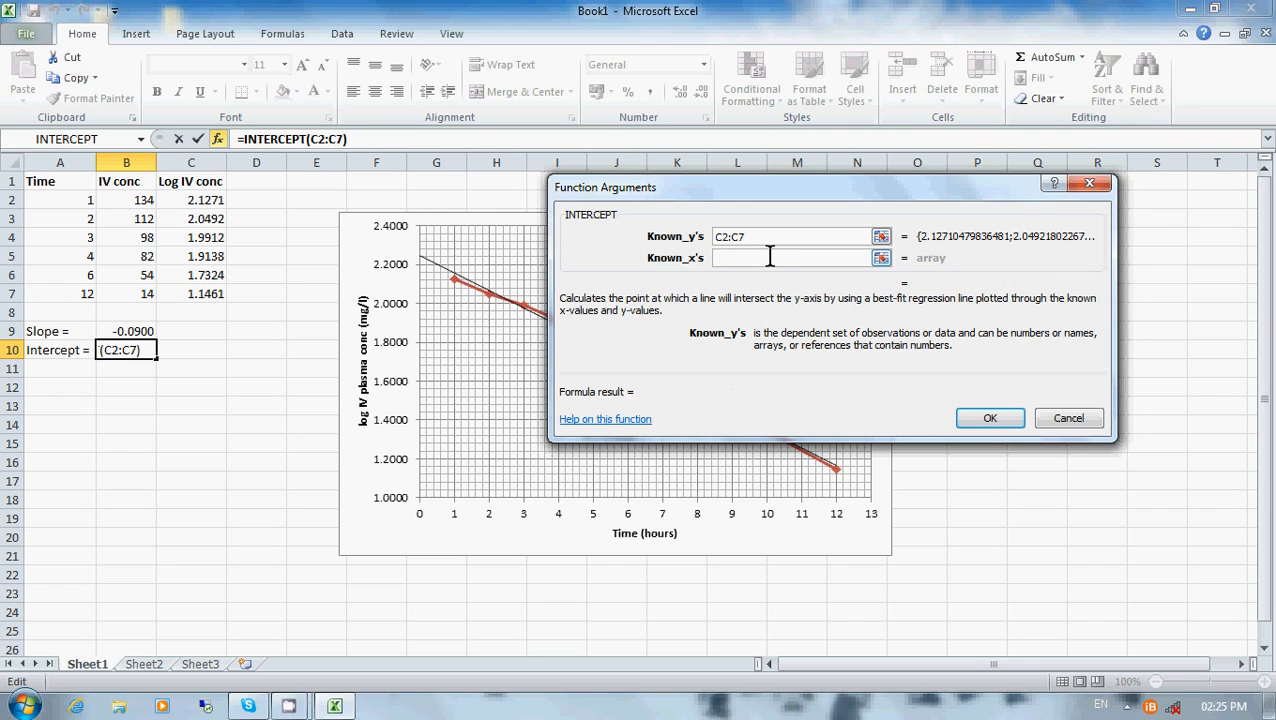
left_click_drag(51, 199, 68, 275)
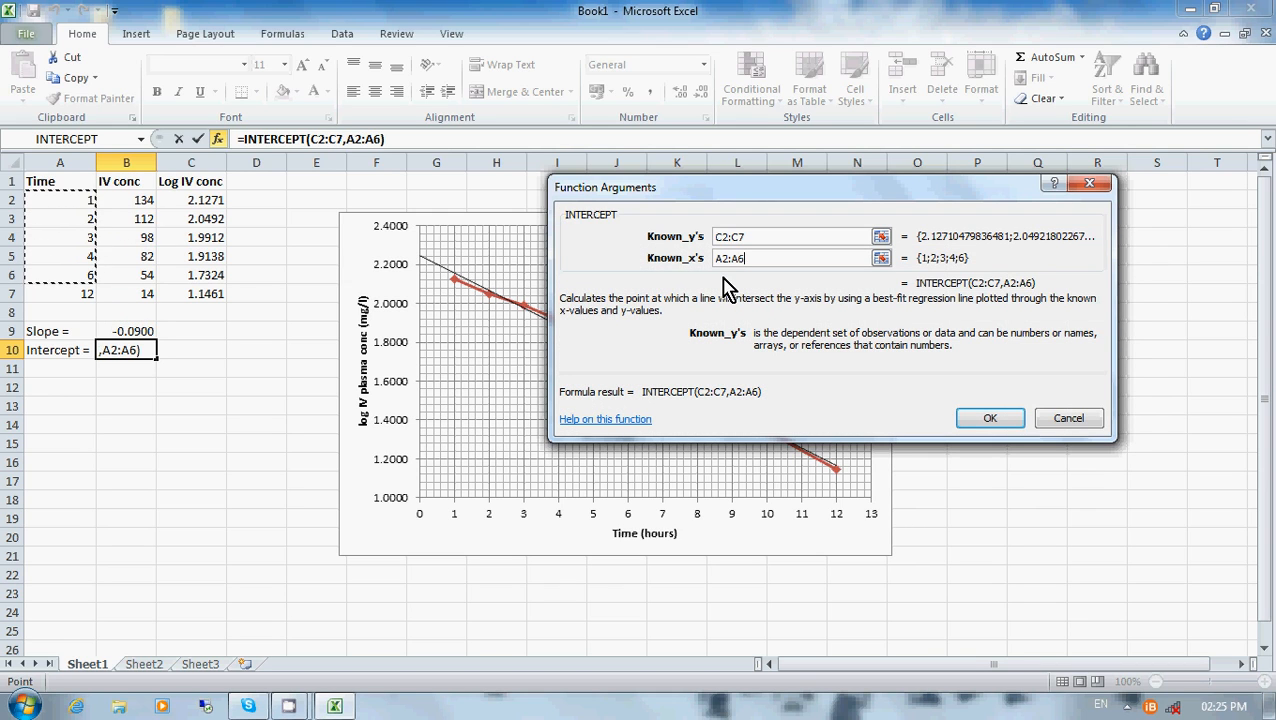
left_click(987, 418)
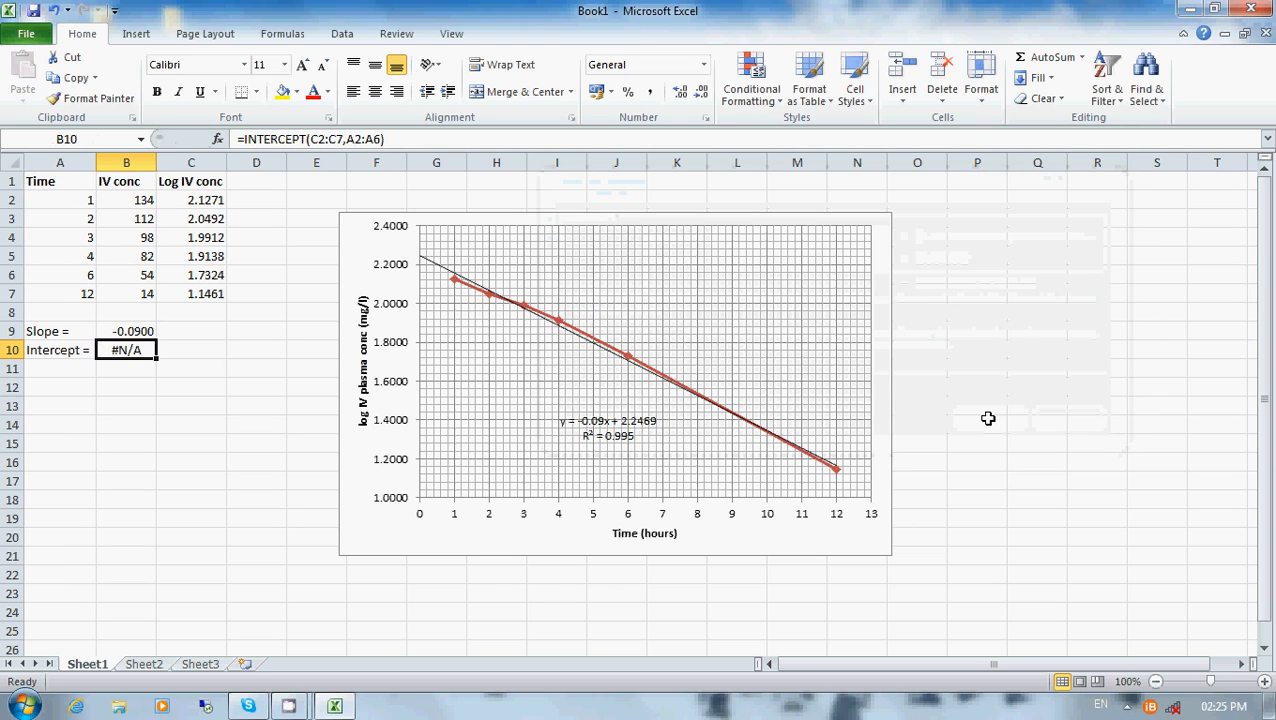
- Try to reduce the decimals of the intercept result in B10 and widen column B to about double its width
left_click(166, 384)
left_click(131, 348)
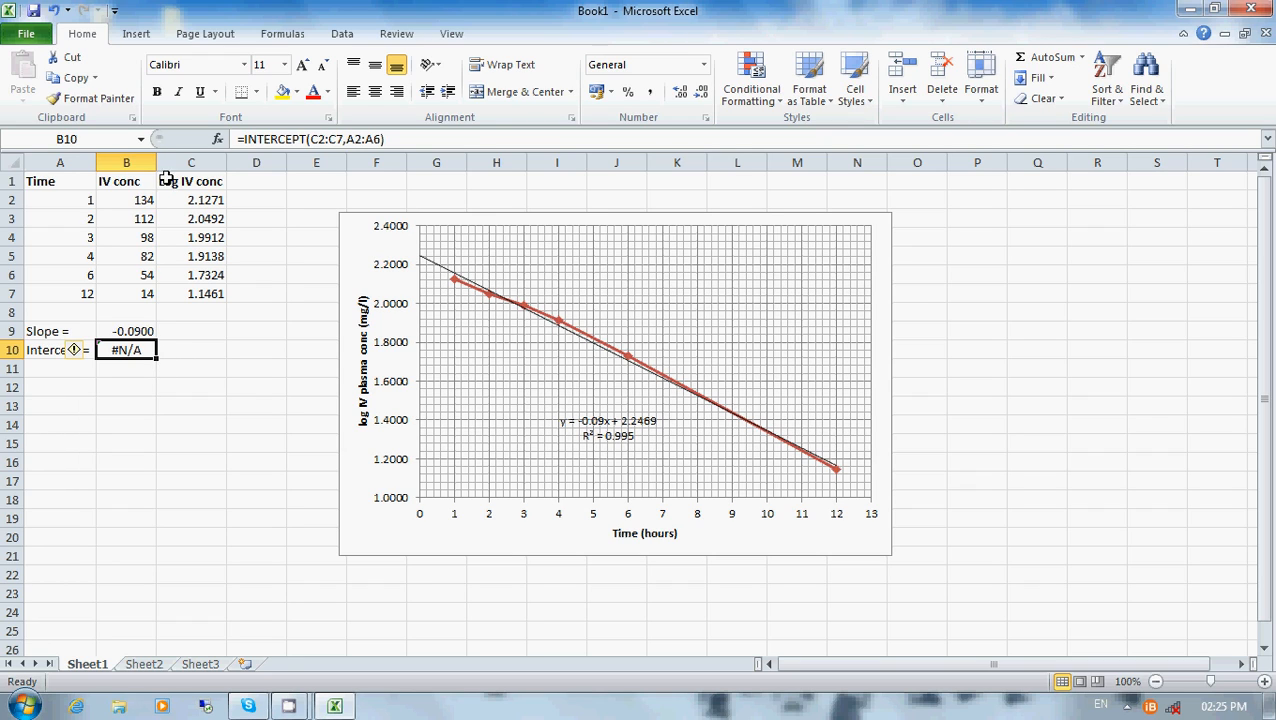
left_click(702, 91)
left_click_drag(155, 163, 233, 165)
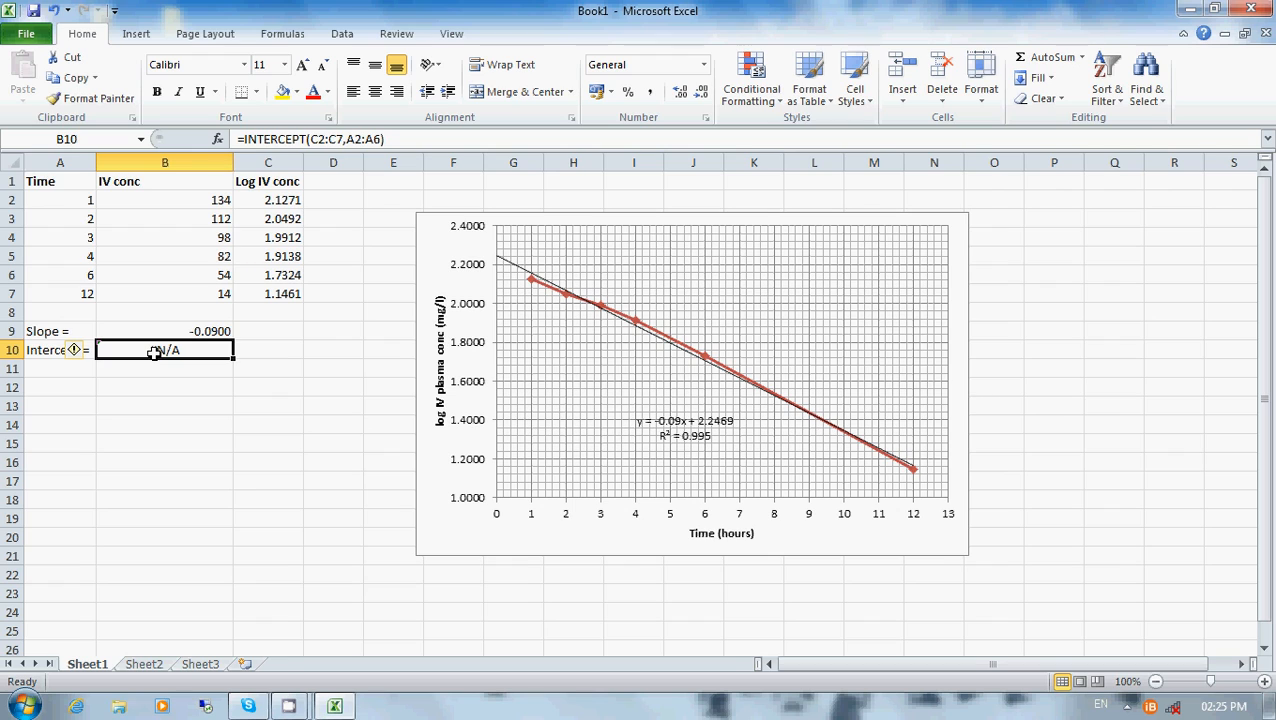
- Correct the known x's range in B10's INTERCEPT formula to A2:A7
left_click(373, 139)
key("BackSpace")
type("6")
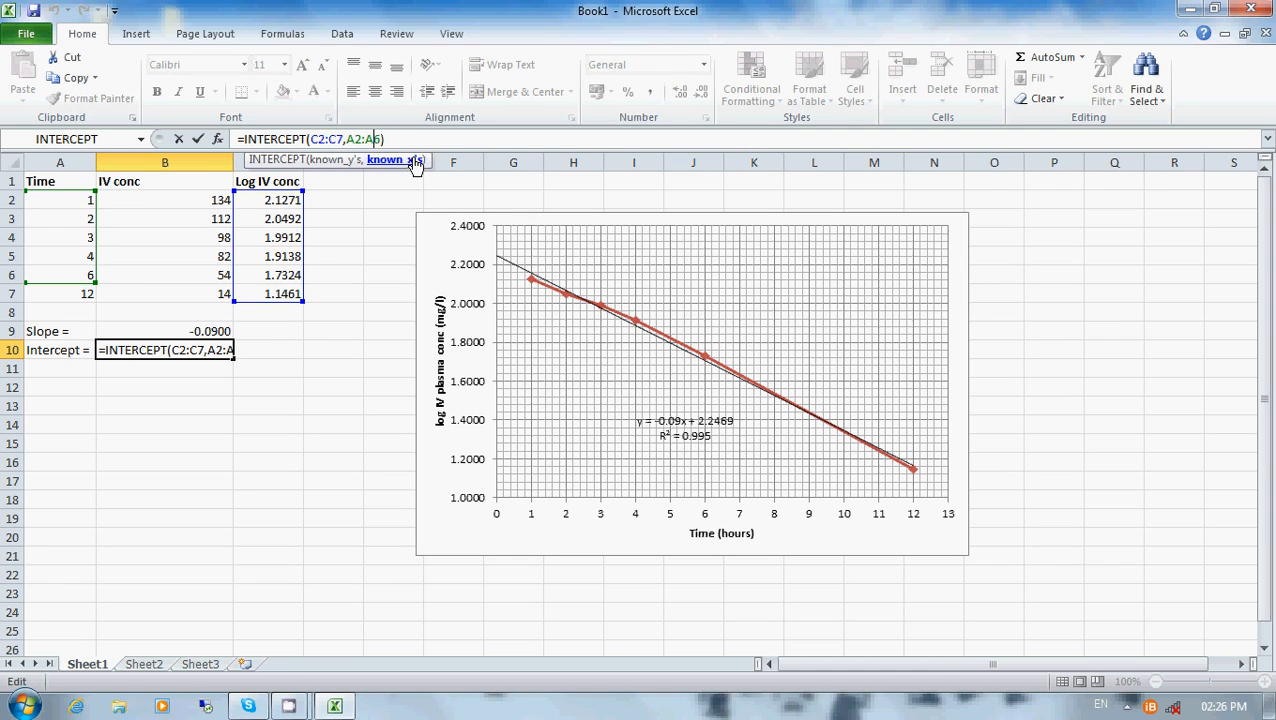
key("BackSpace")
type("7)")
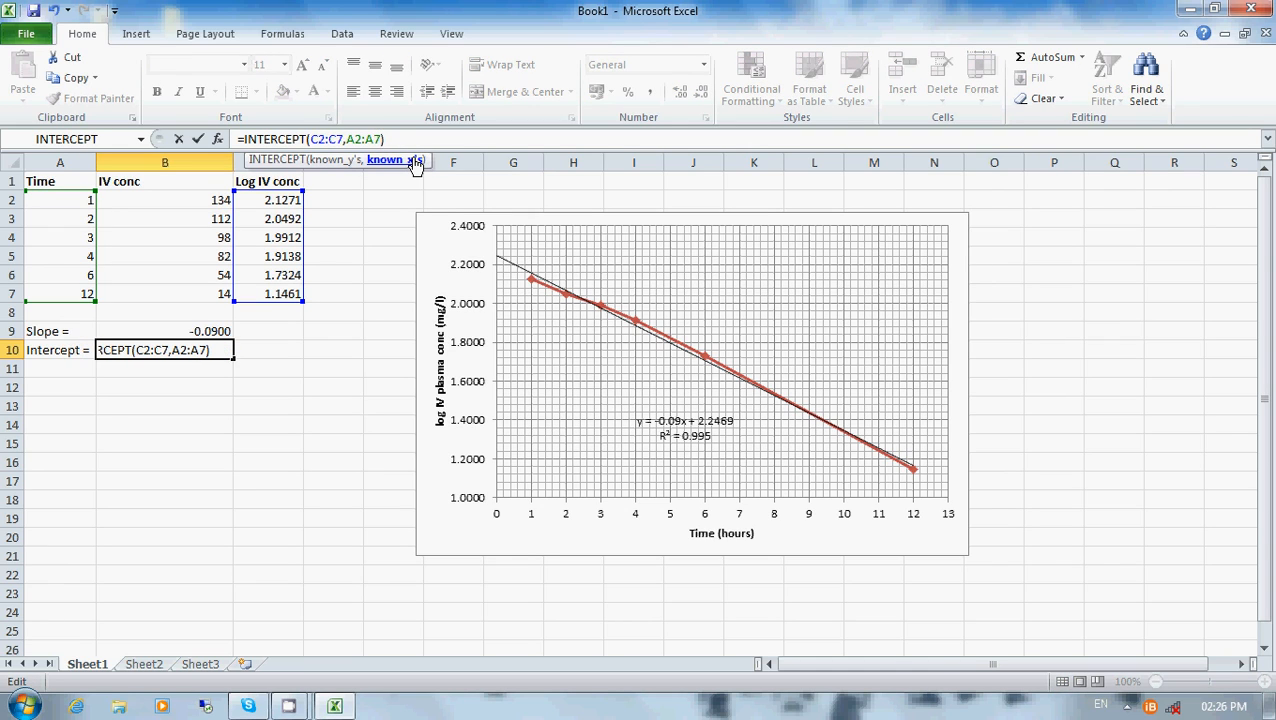
left_click(201, 140)
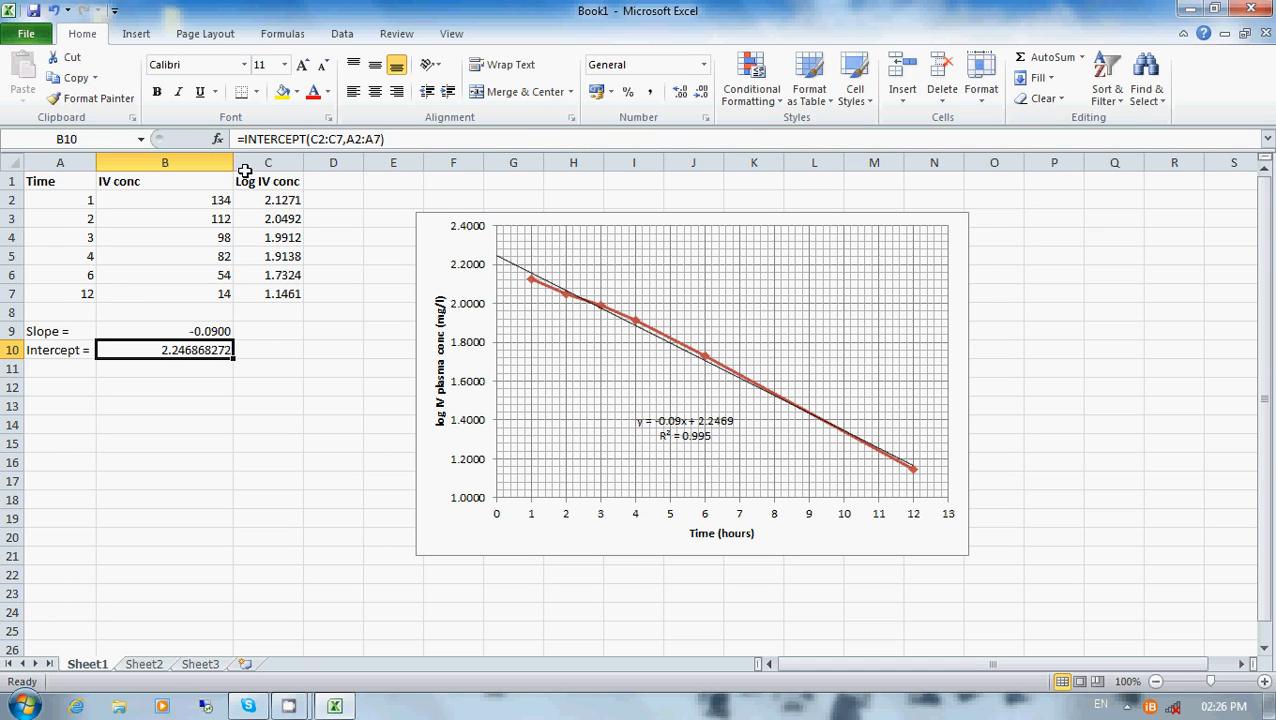
- Narrow column B to fit its contents and format the intercept in B10 to four decimal places
left_click_drag(232, 163, 186, 168)
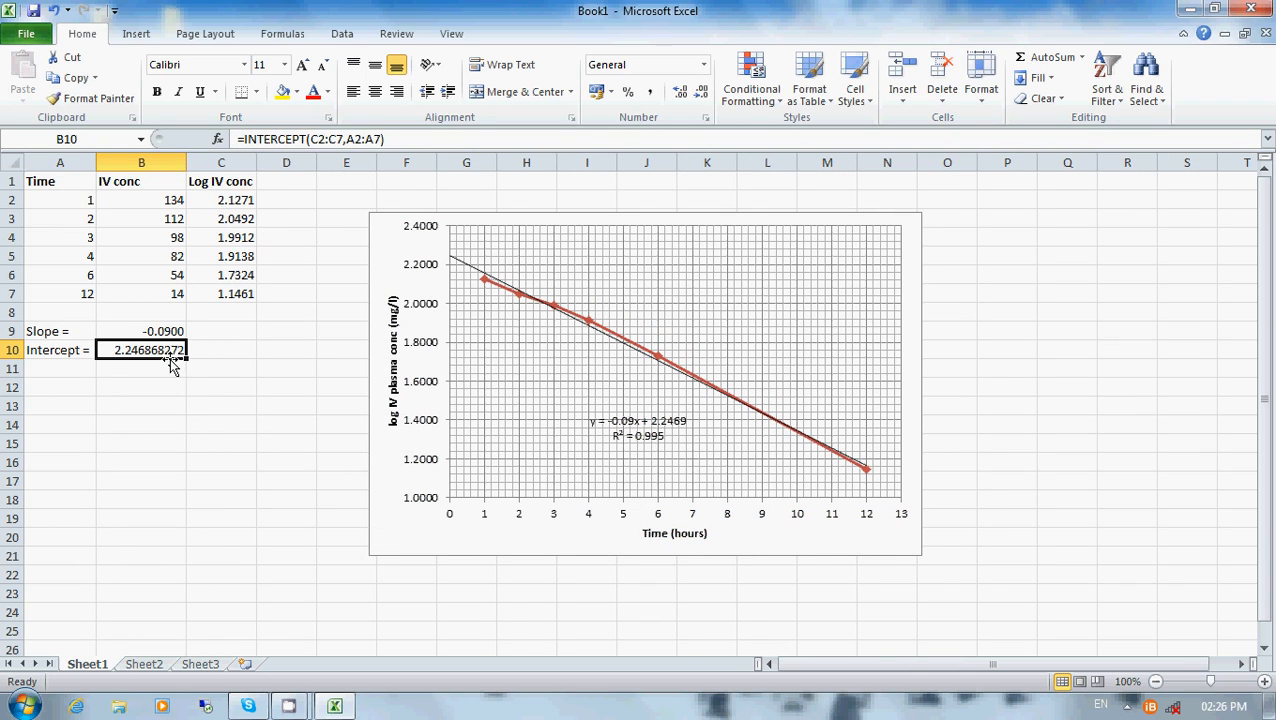
left_click(703, 95)
left_click(703, 95)
double_click(703, 95)
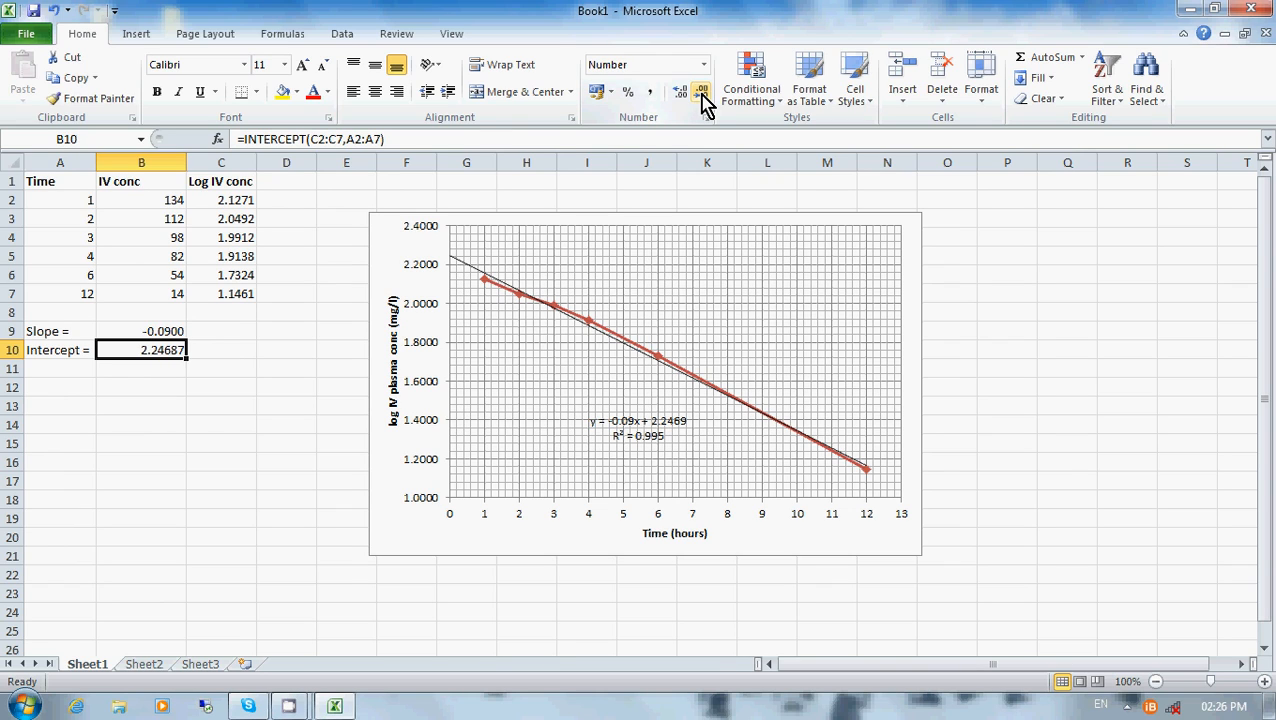
left_click(703, 95)
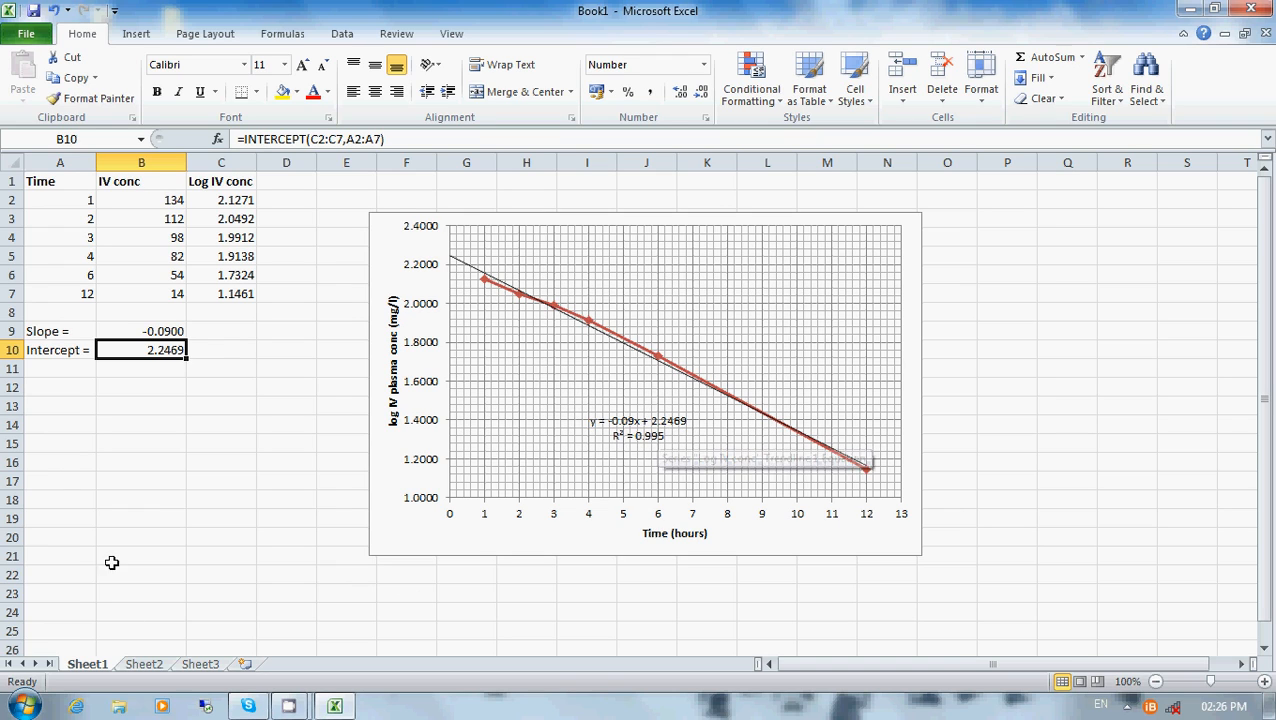
- Enter the label "Correlation coefficient =" in cell A11 below the intercept label
left_click(56, 371)
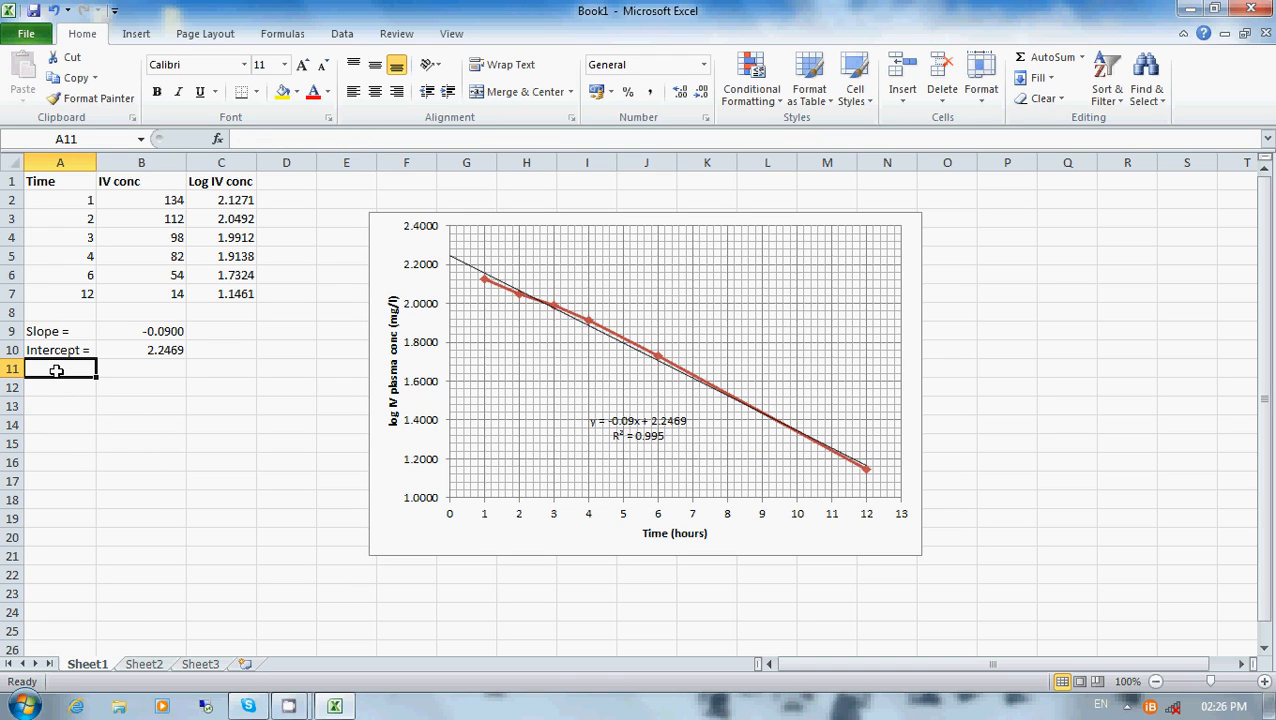
type("Correlation coeff")
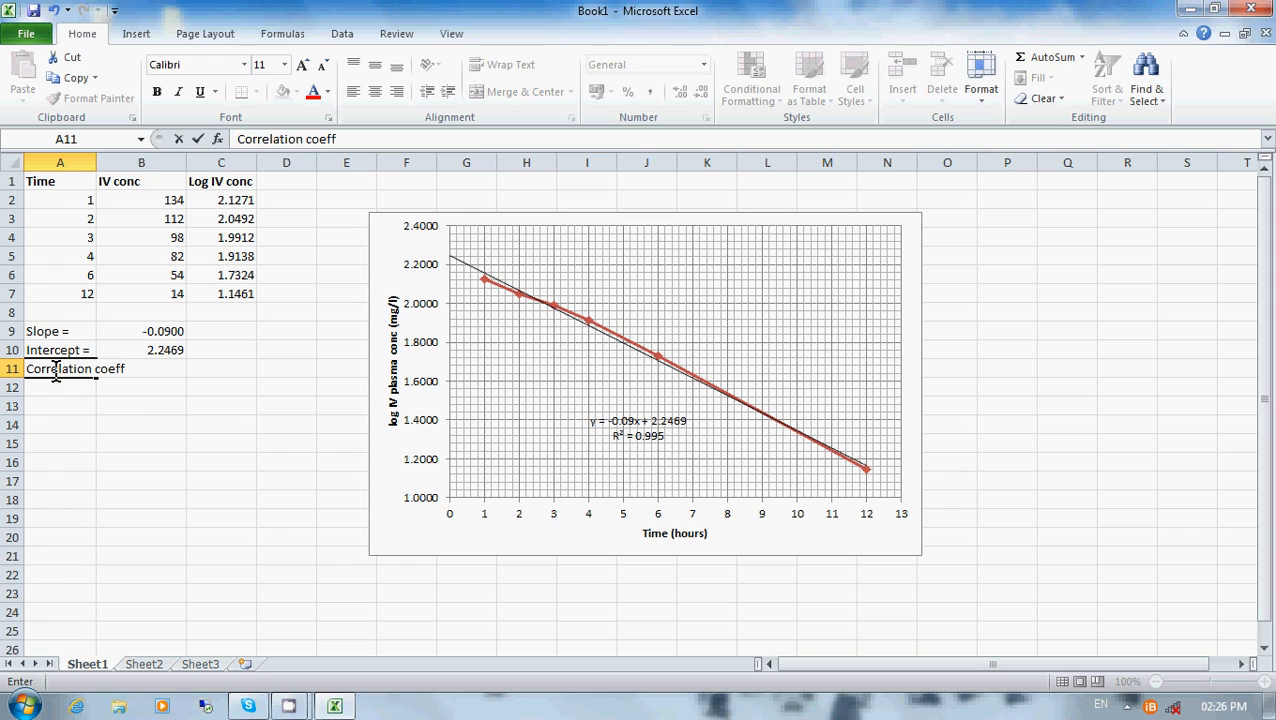
type("ient =")
- Search the functions for "Correlation coefficient" and choose PEARSON for cell C11
left_click(218, 372)
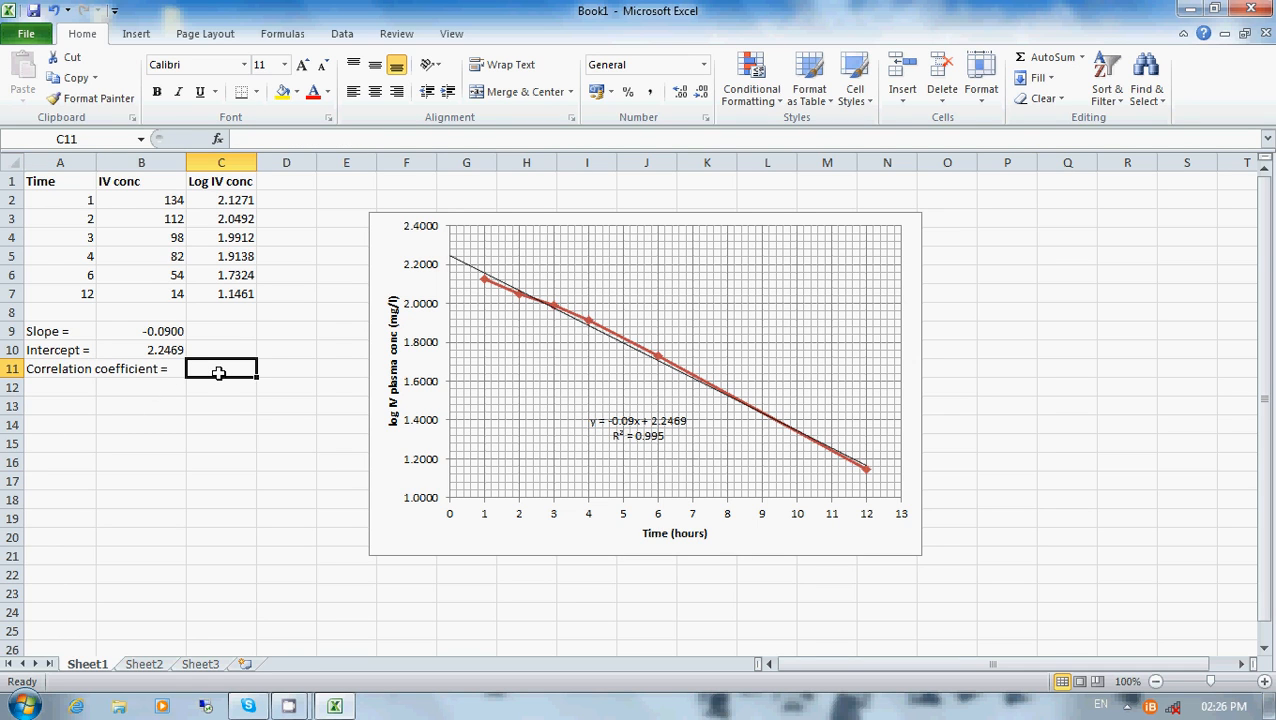
left_click(217, 139)
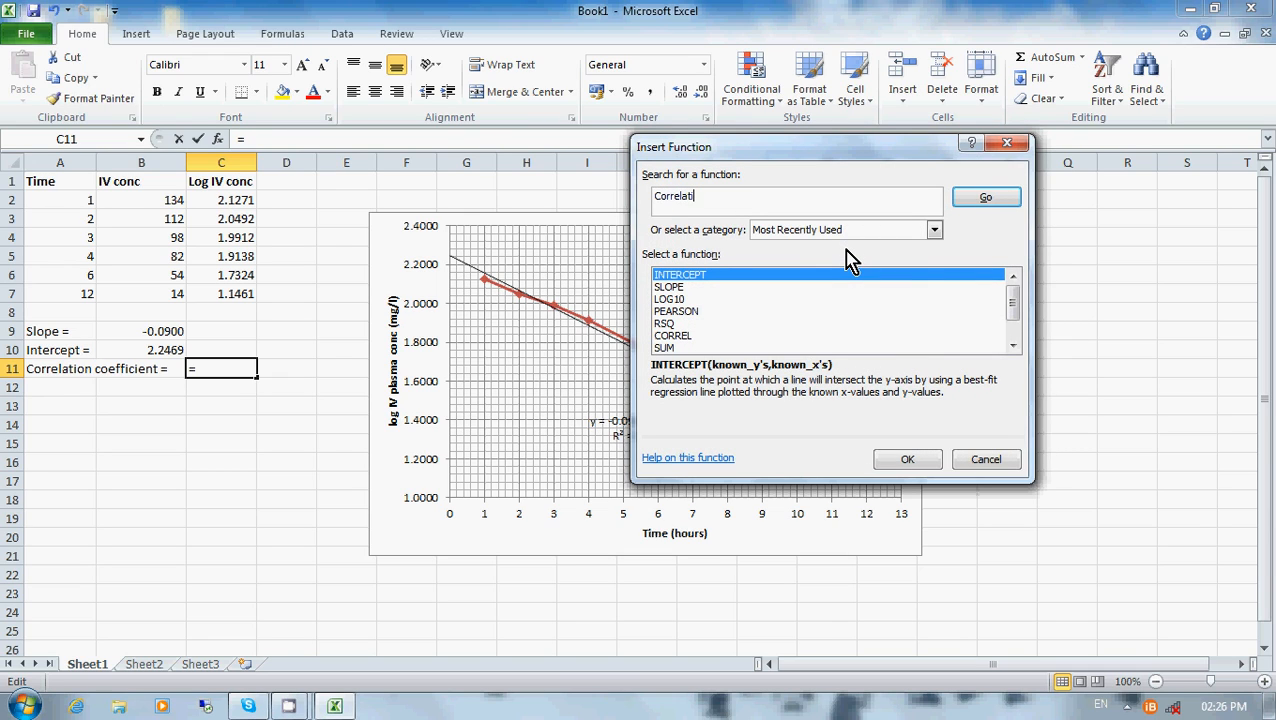
type("Correlation coefficient")
left_click(982, 200)
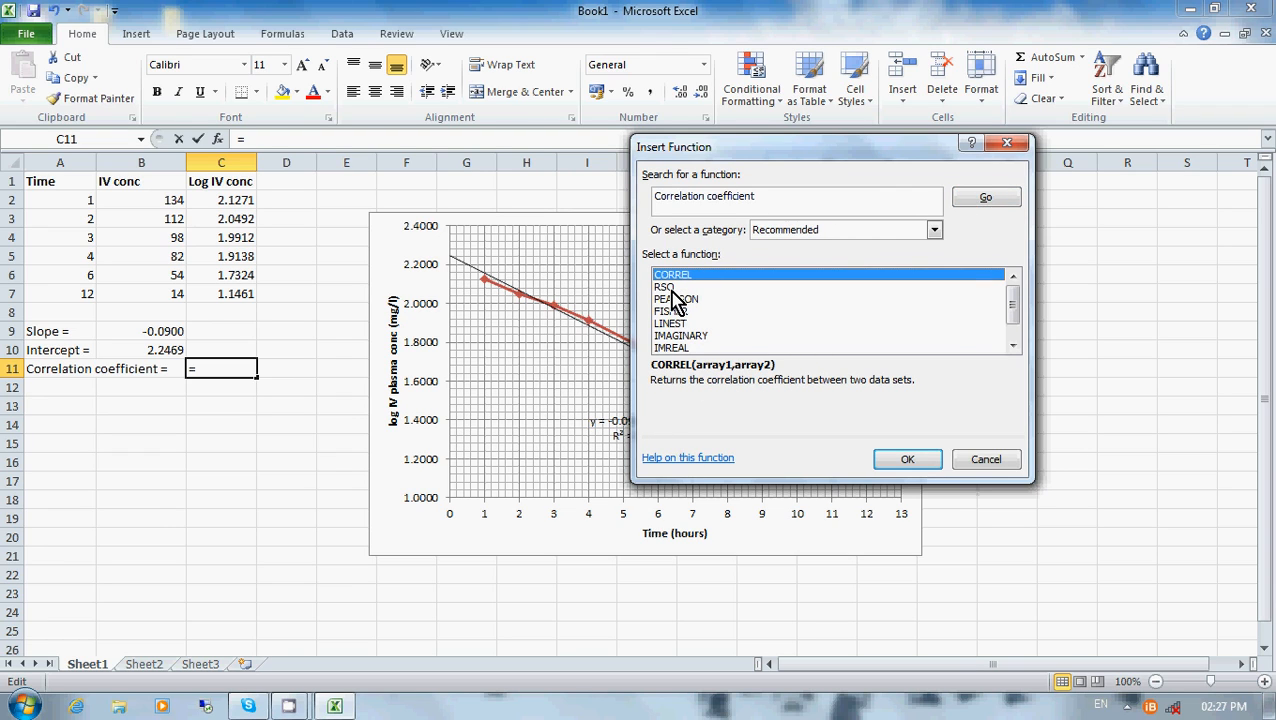
left_click(665, 287)
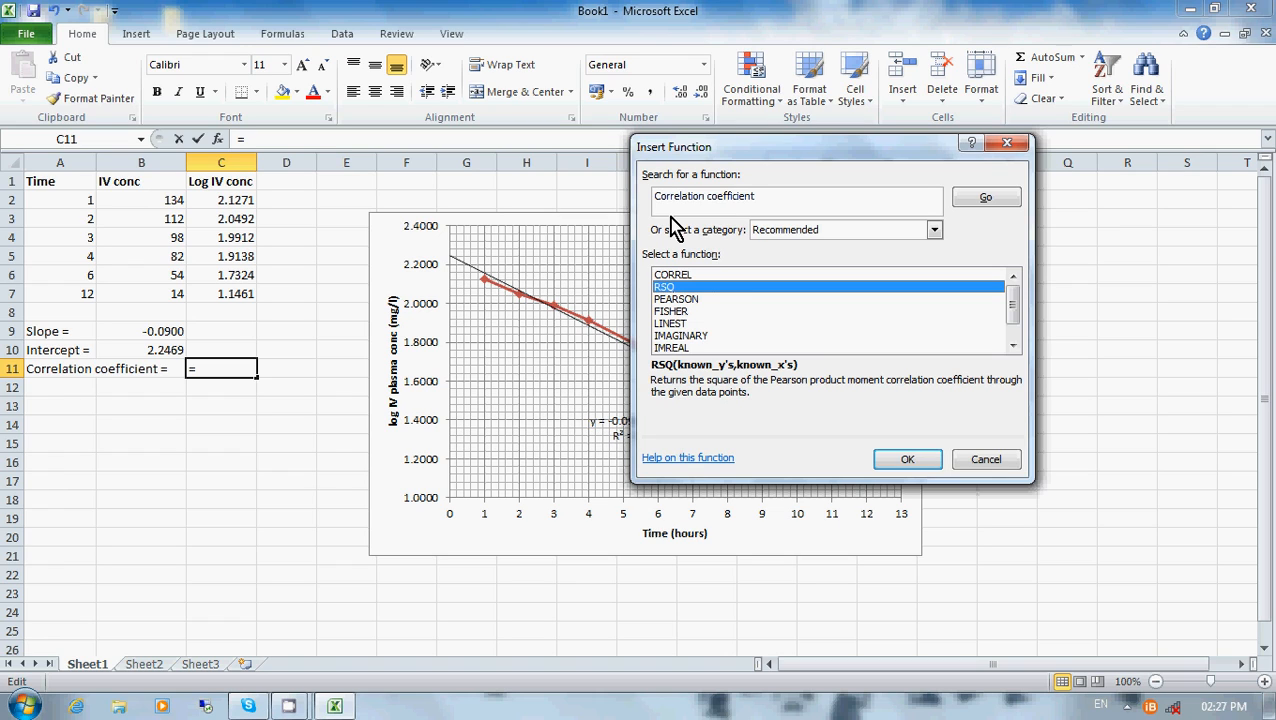
left_click(684, 300)
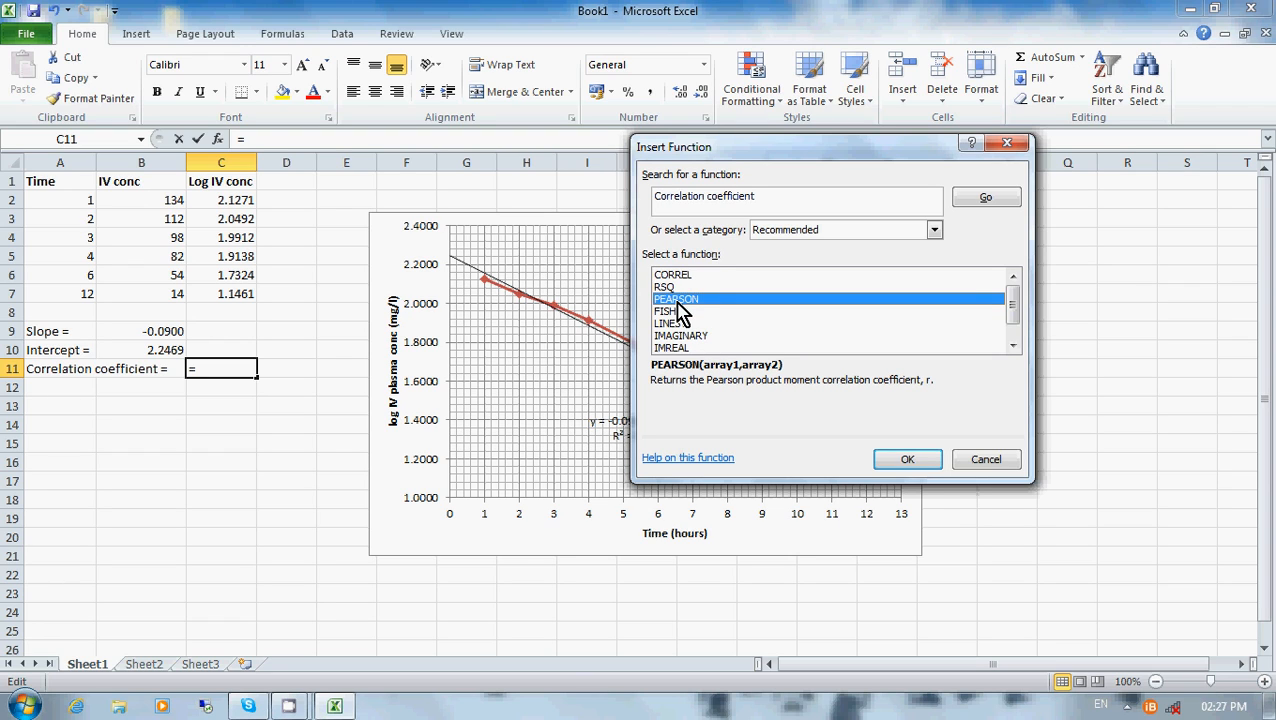
left_click(907, 462)
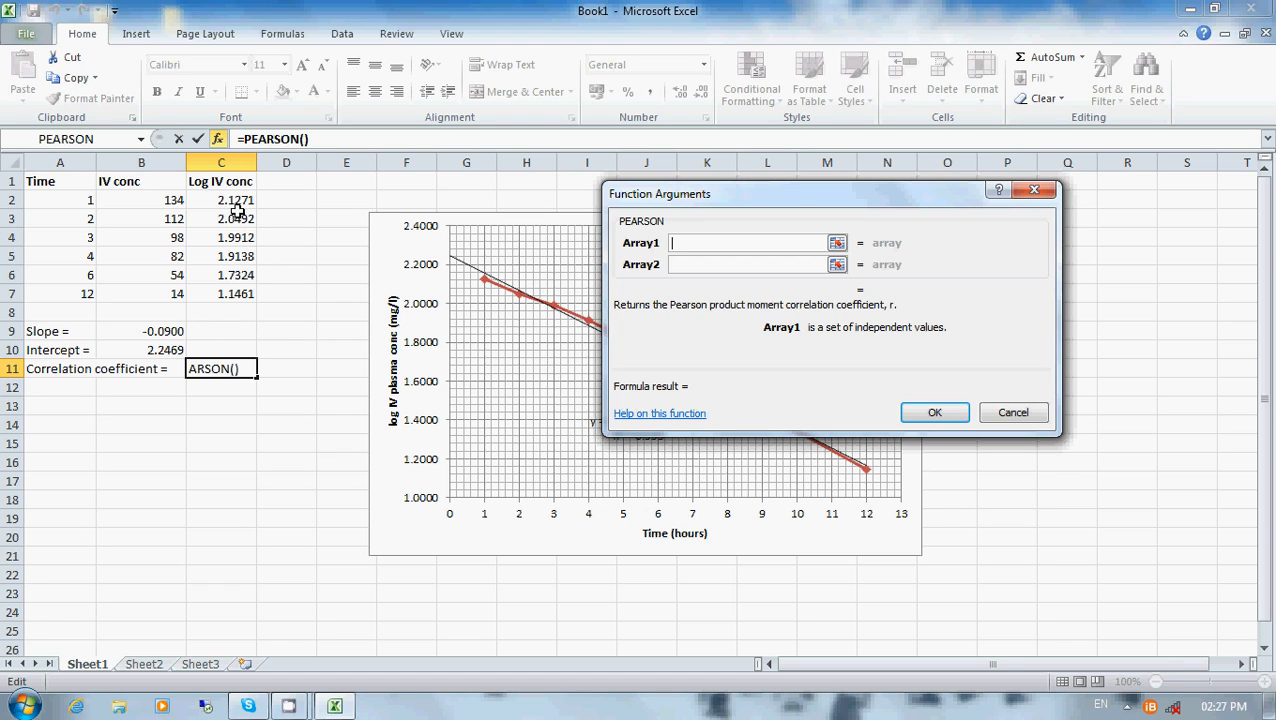
- Set PEARSON's Array1 to C2:C6 in the log IV data and Array2 to the times A2:A7
left_click_drag(236, 200, 240, 275)
left_click(678, 266)
left_click_drag(76, 200, 64, 288)
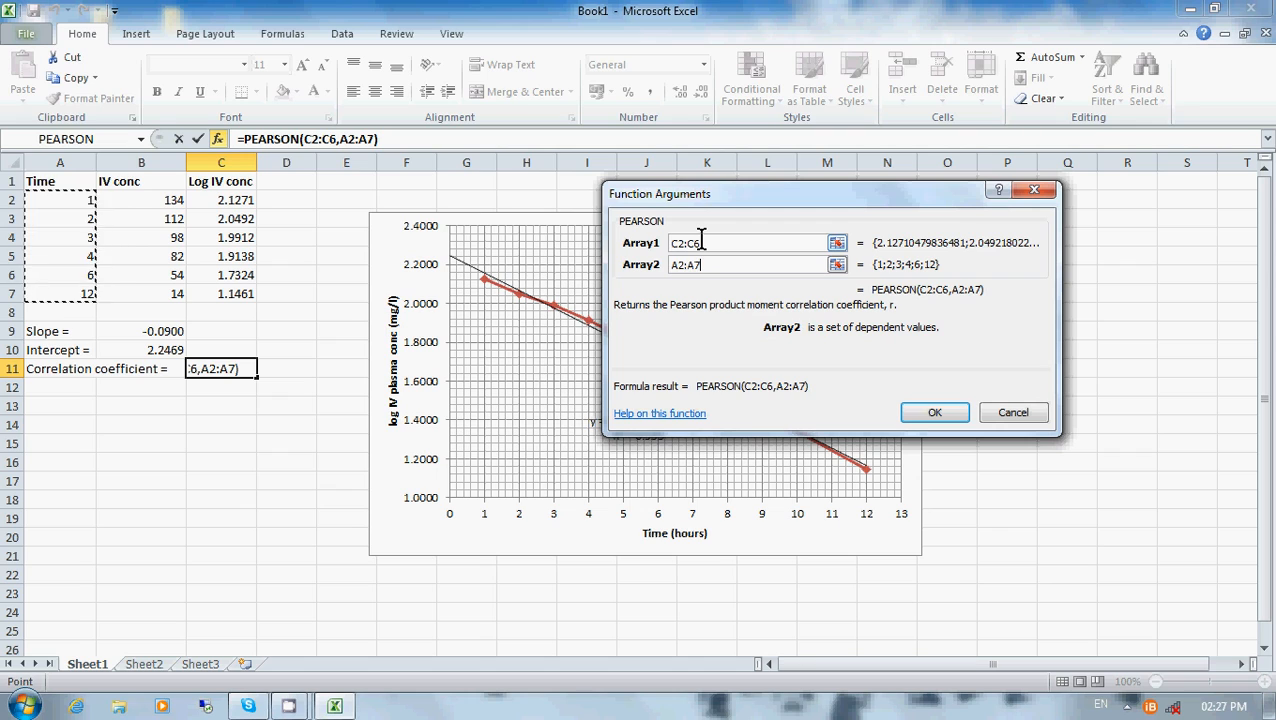
- Replace PEARSON's Array1 with the full log IV concentration range C2:C7 and insert the function in C11
left_click(736, 243)
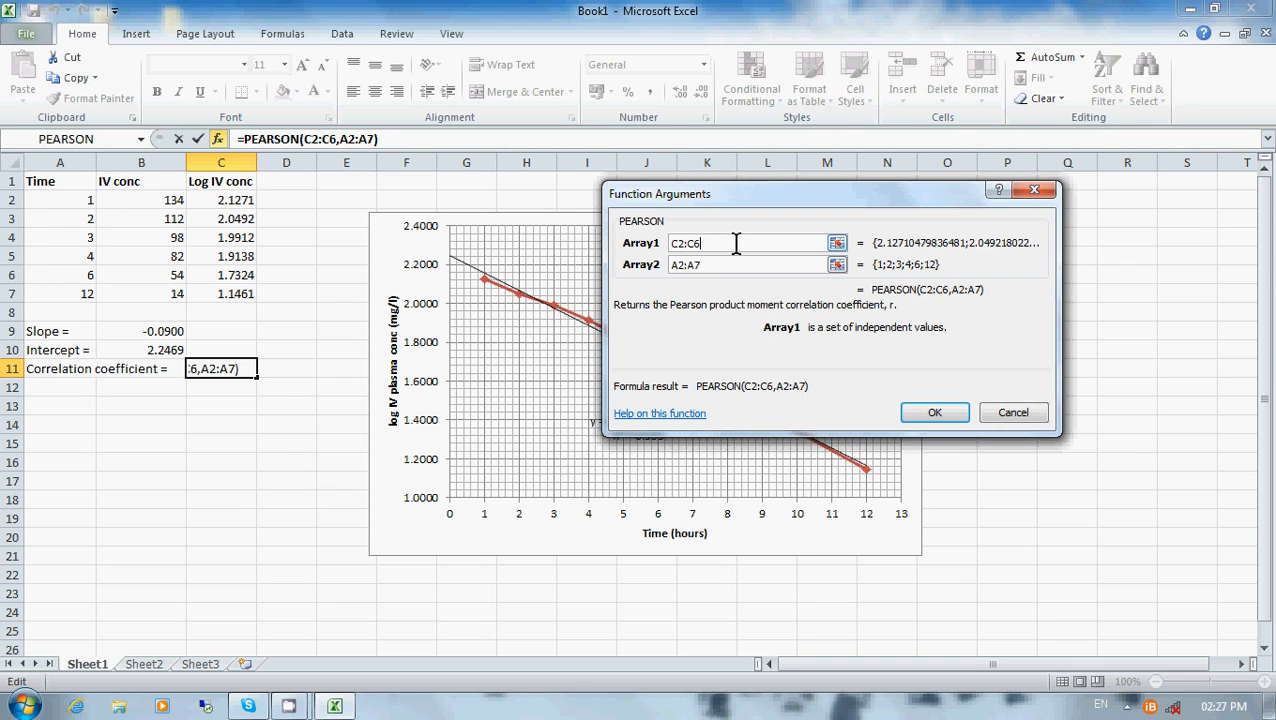
key("BackSpace")
key("BackSpace")
key("BackSpace")
key("BackSpace")
key("BackSpace")
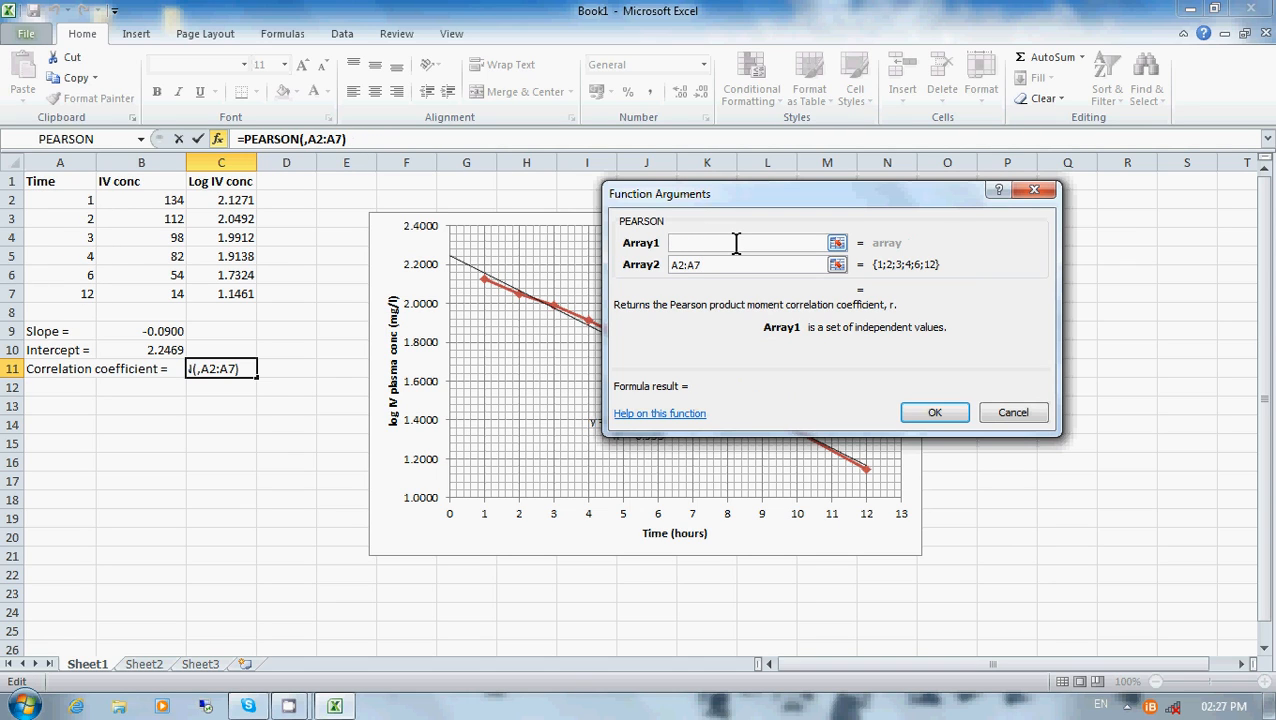
left_click_drag(236, 200, 236, 292)
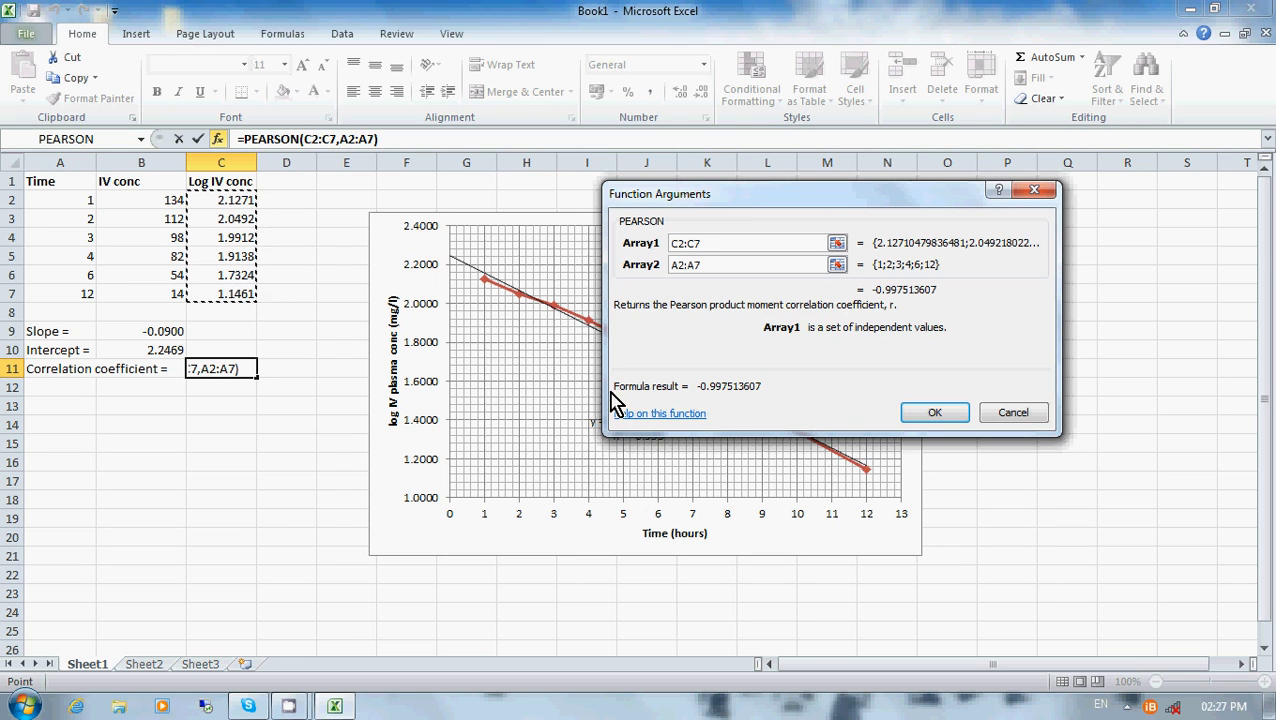
left_click(932, 414)
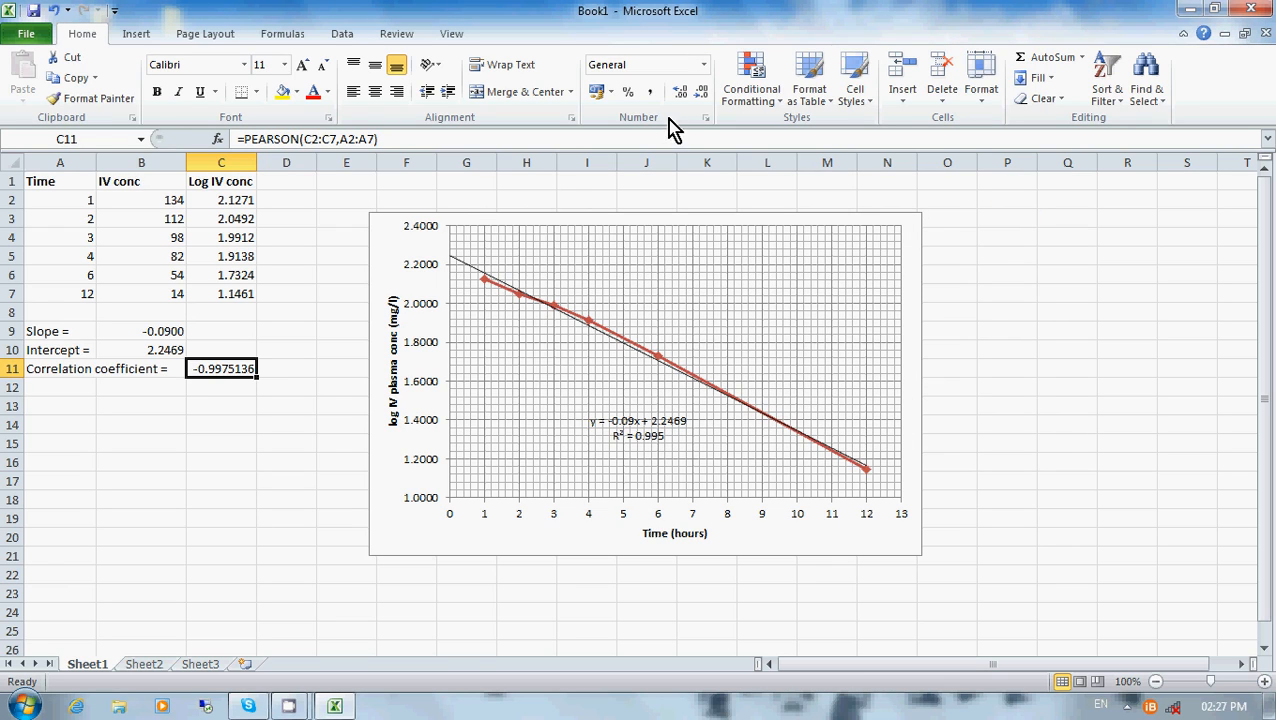
- Format the correlation coefficient in C11 to four decimal places
left_click(701, 94)
left_click(701, 94)
left_click(701, 94)
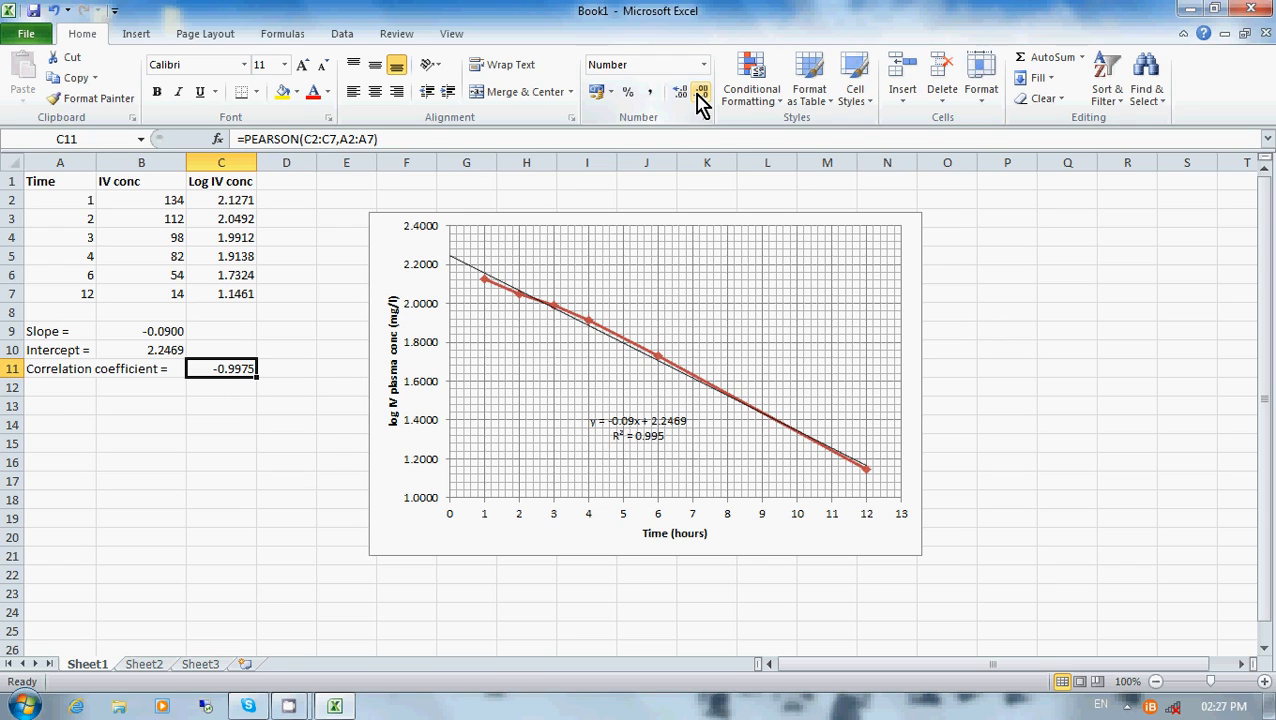
left_click(268, 421)
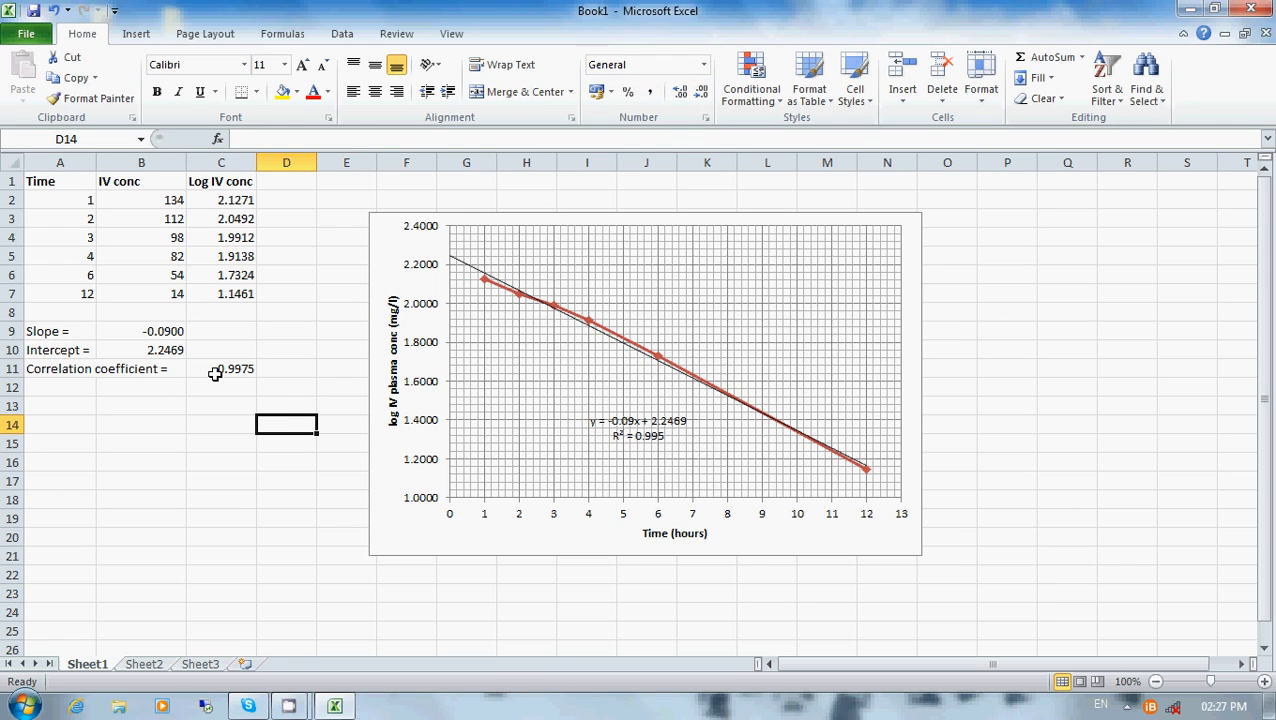
left_click(642, 440)
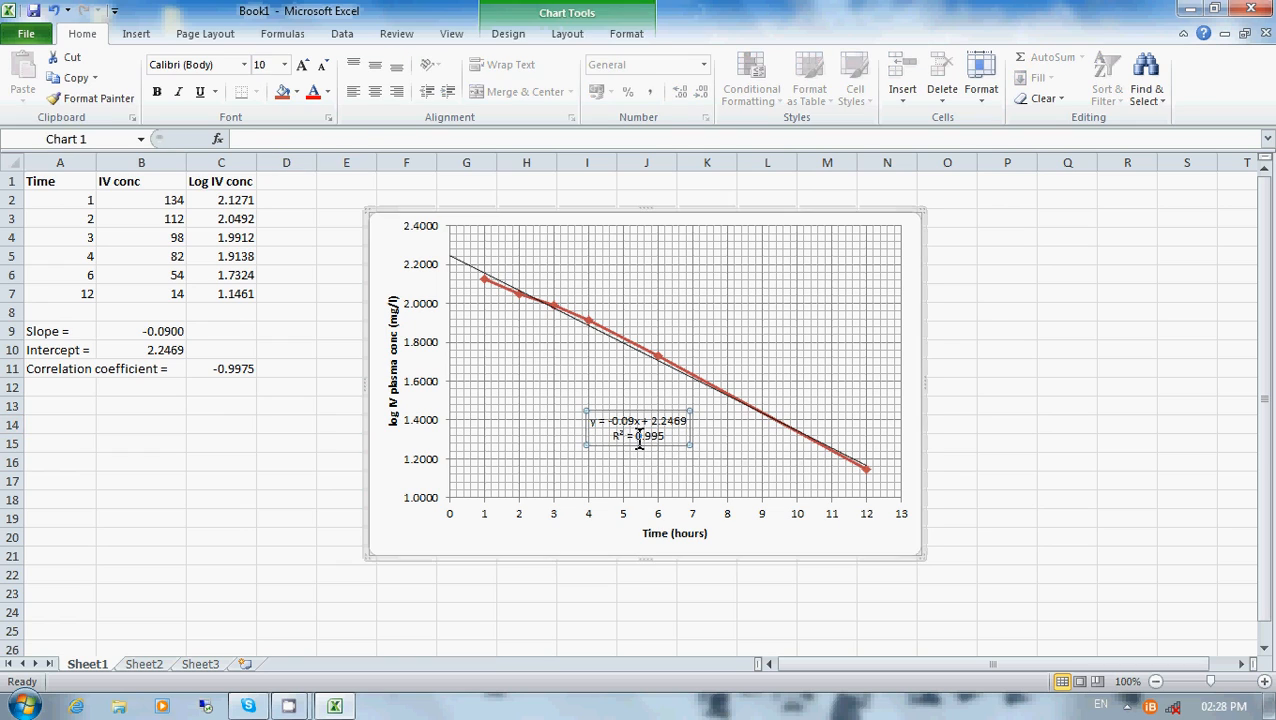
left_click(314, 475)
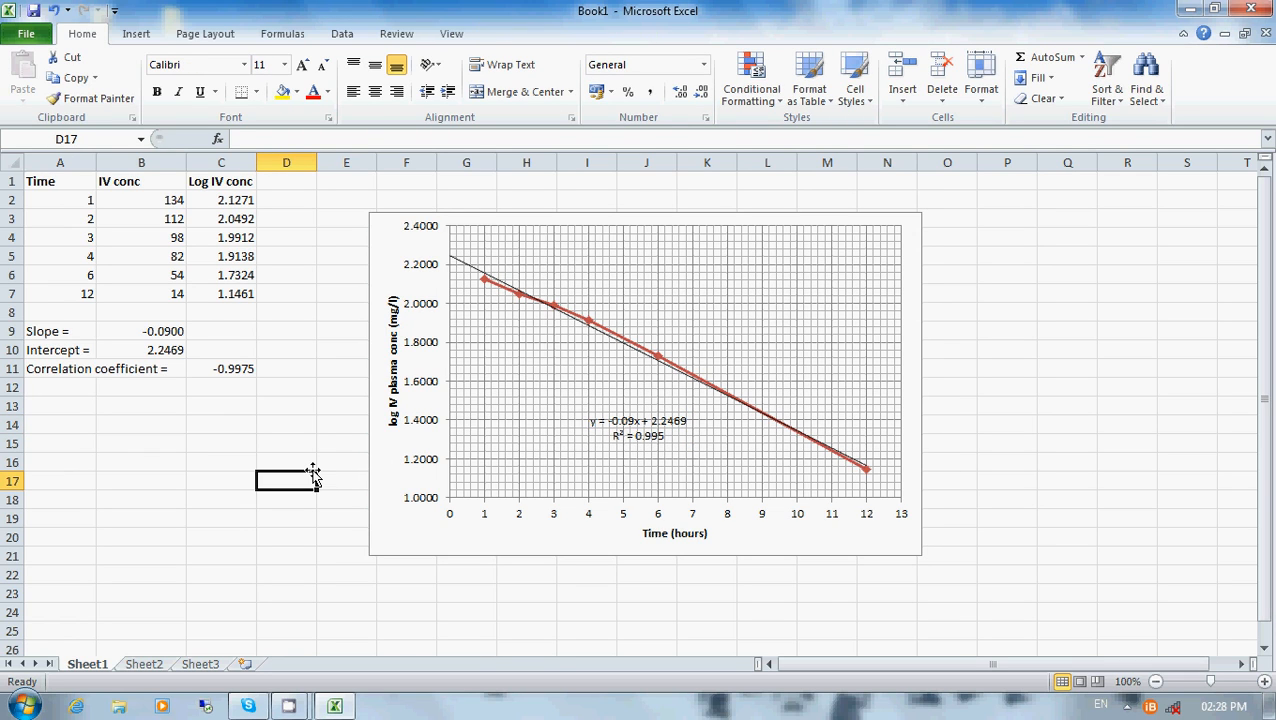
- Enter the label "r2" in cell A12 with the 2 formatted as superscript
left_click(59, 393)
type("r")
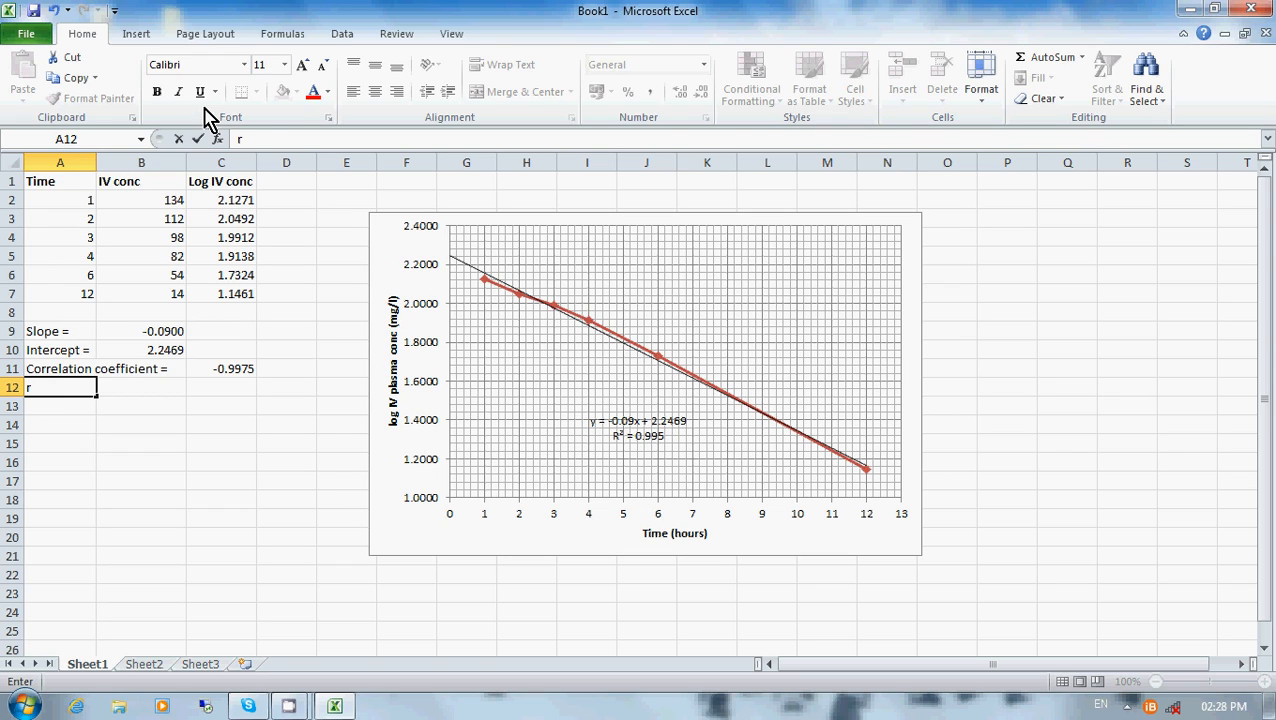
left_click(329, 118)
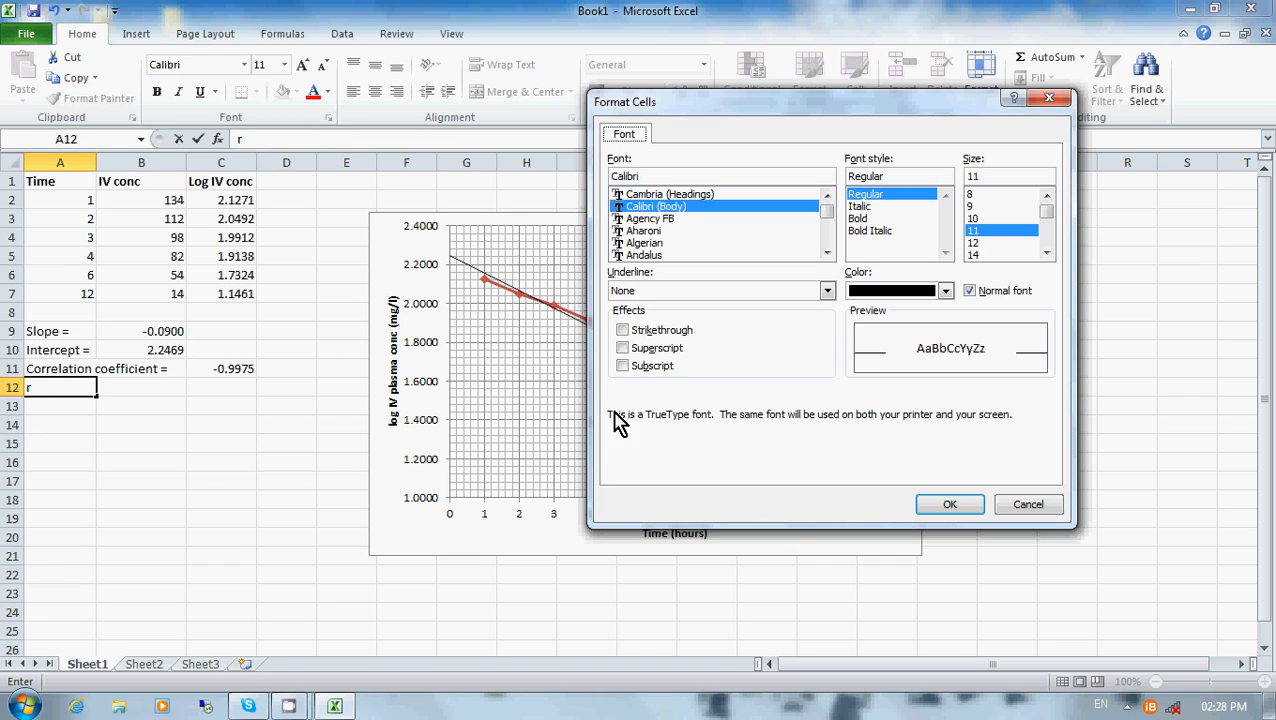
left_click(623, 348)
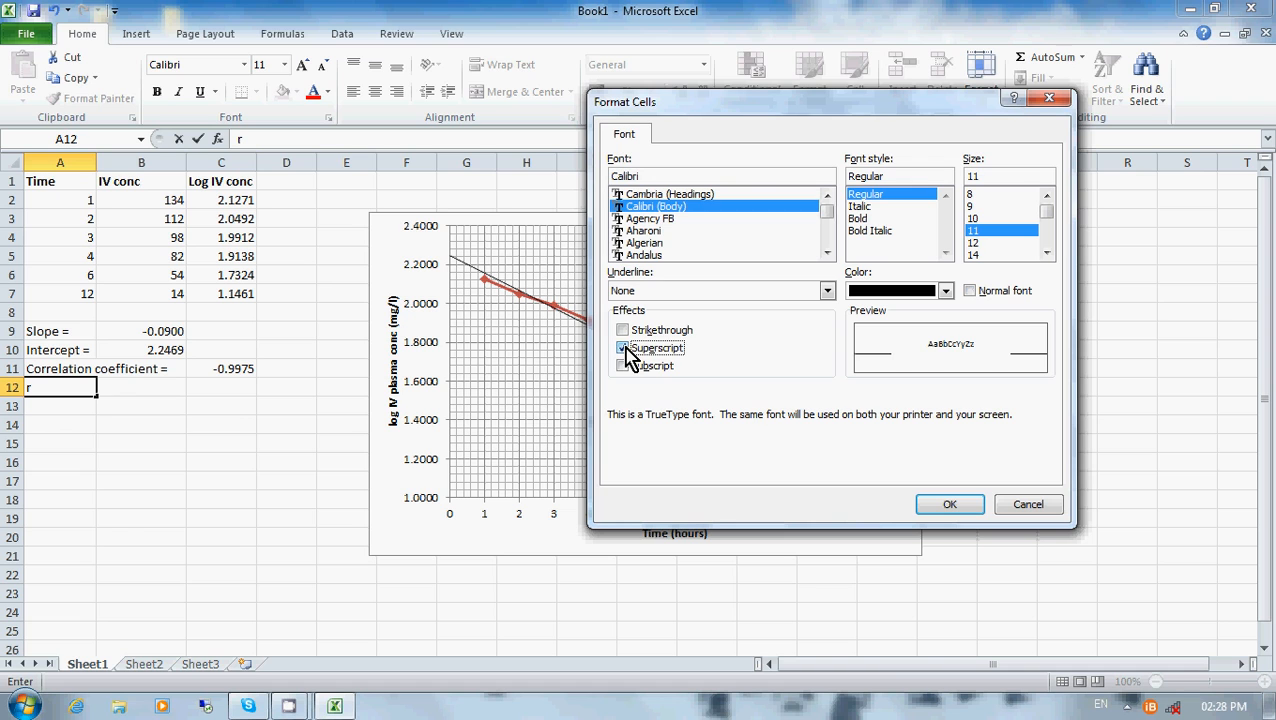
left_click(950, 506)
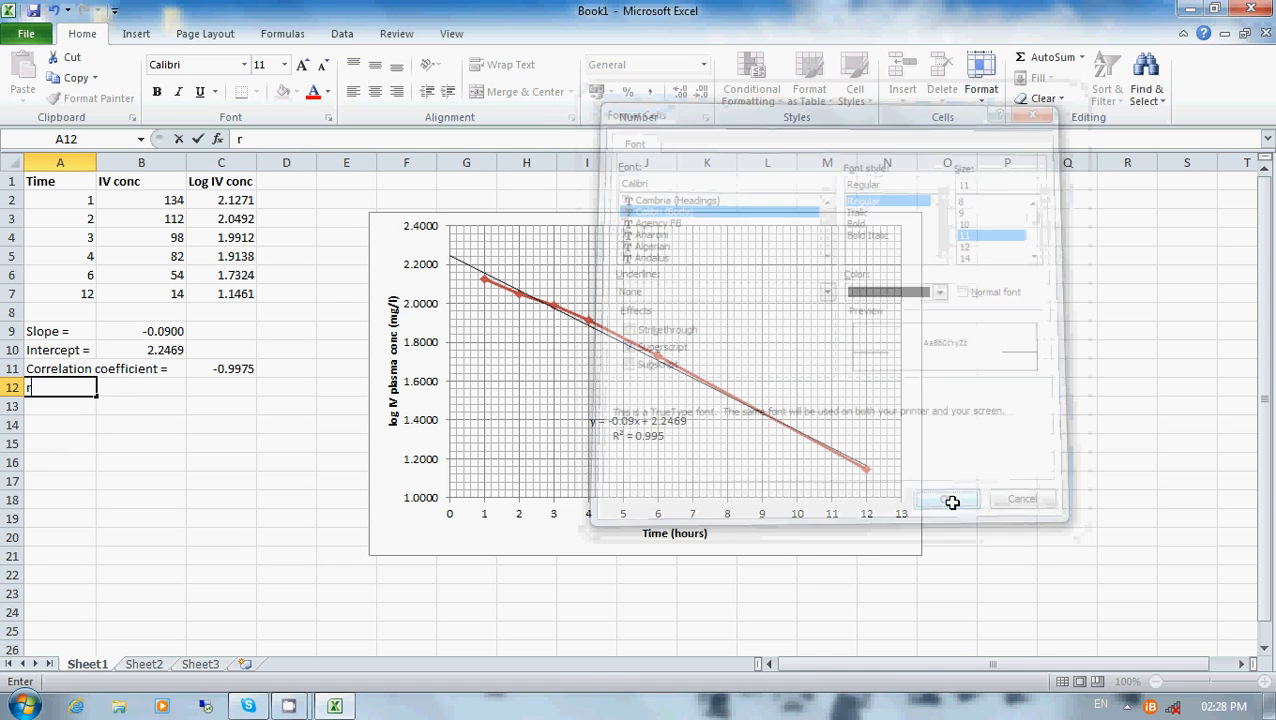
type("2")
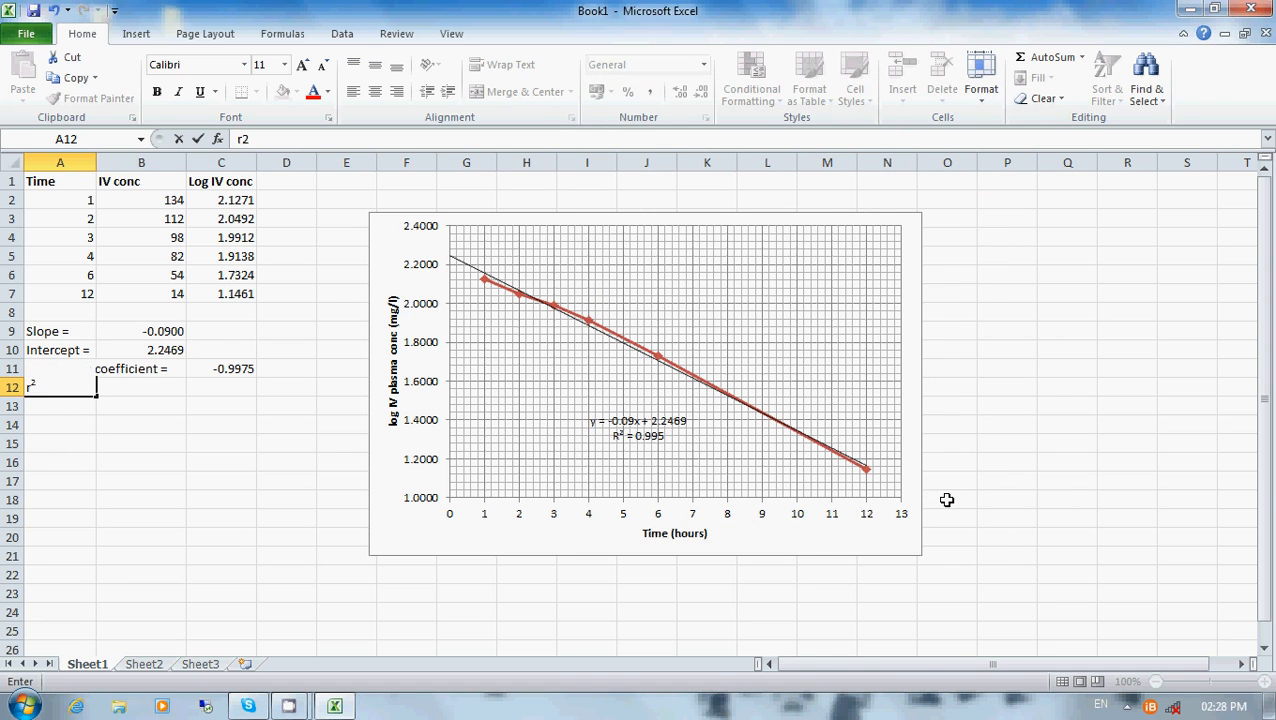
- Enter the formula =C11^2 in cell B12 to square the correlation coefficient
left_click(138, 390)
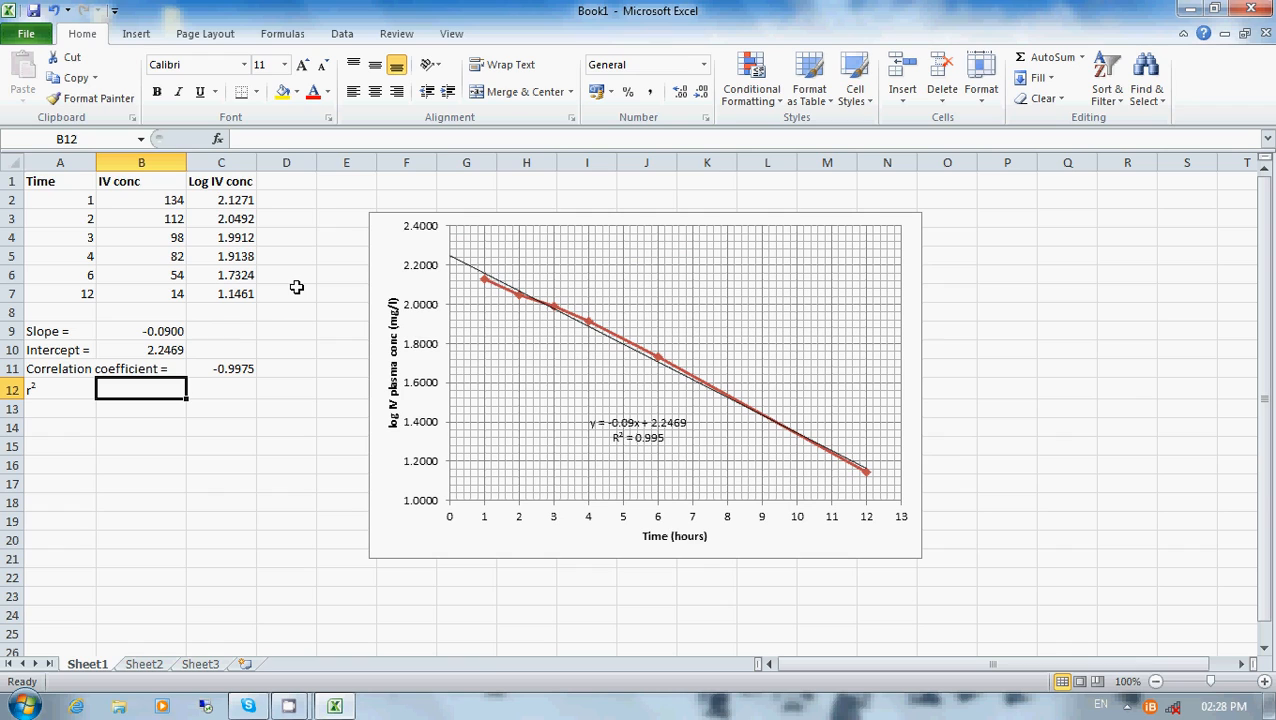
left_click(240, 139)
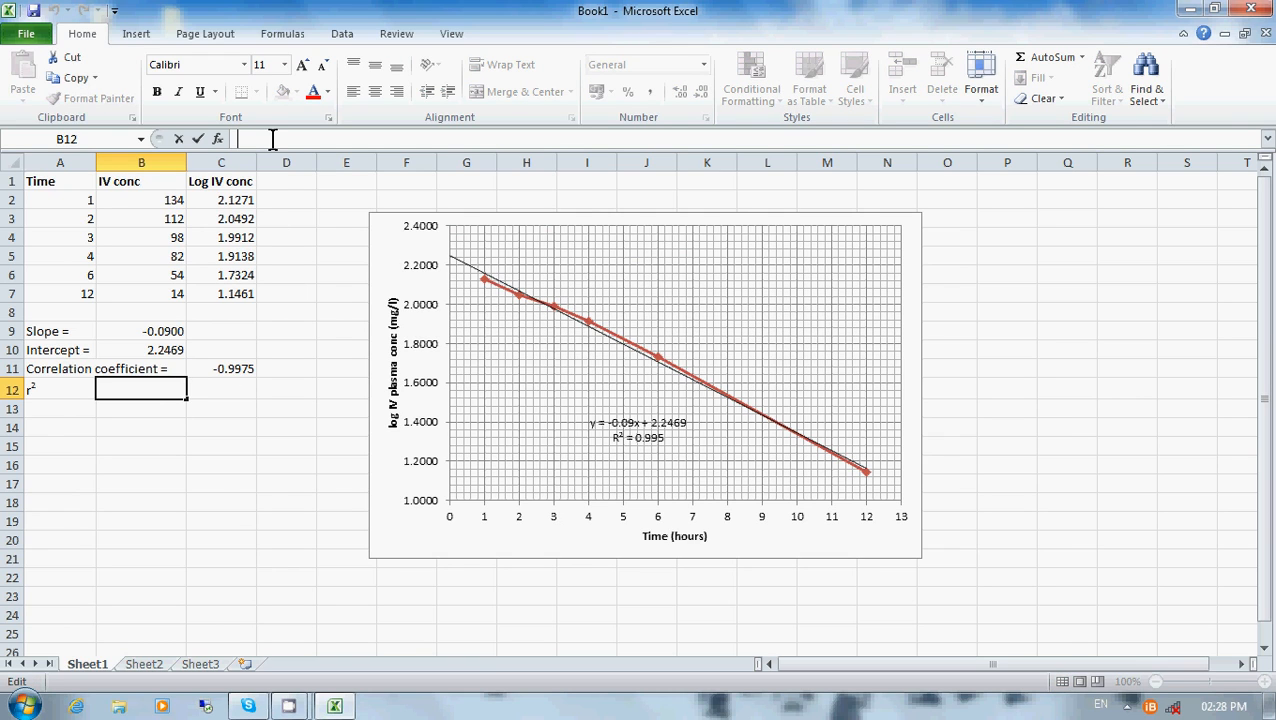
type("=")
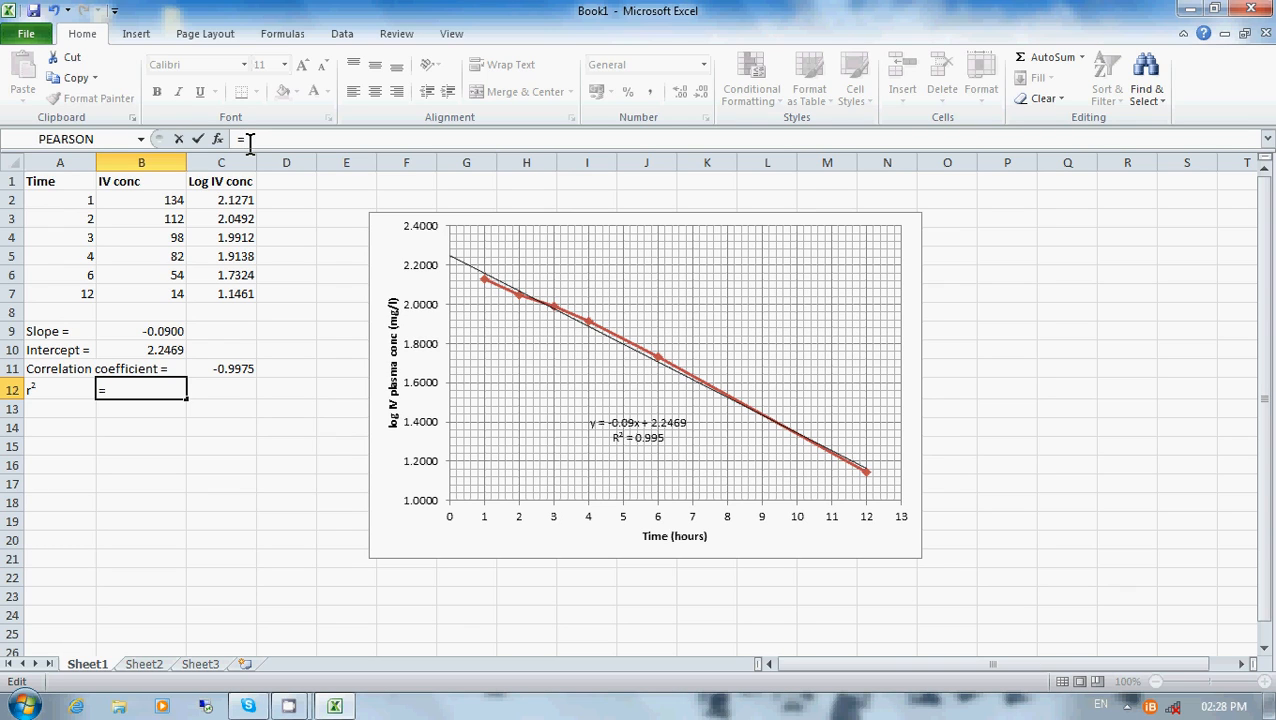
left_click(234, 369)
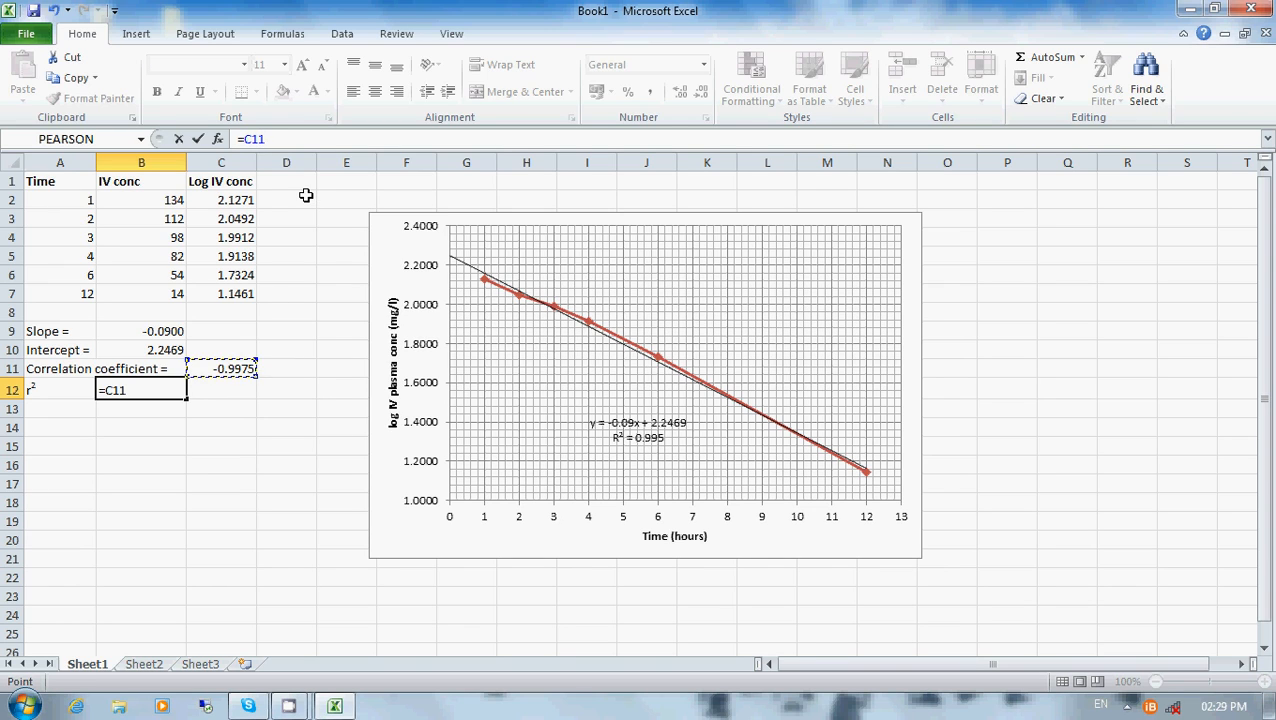
type("^2")
left_click(197, 143)
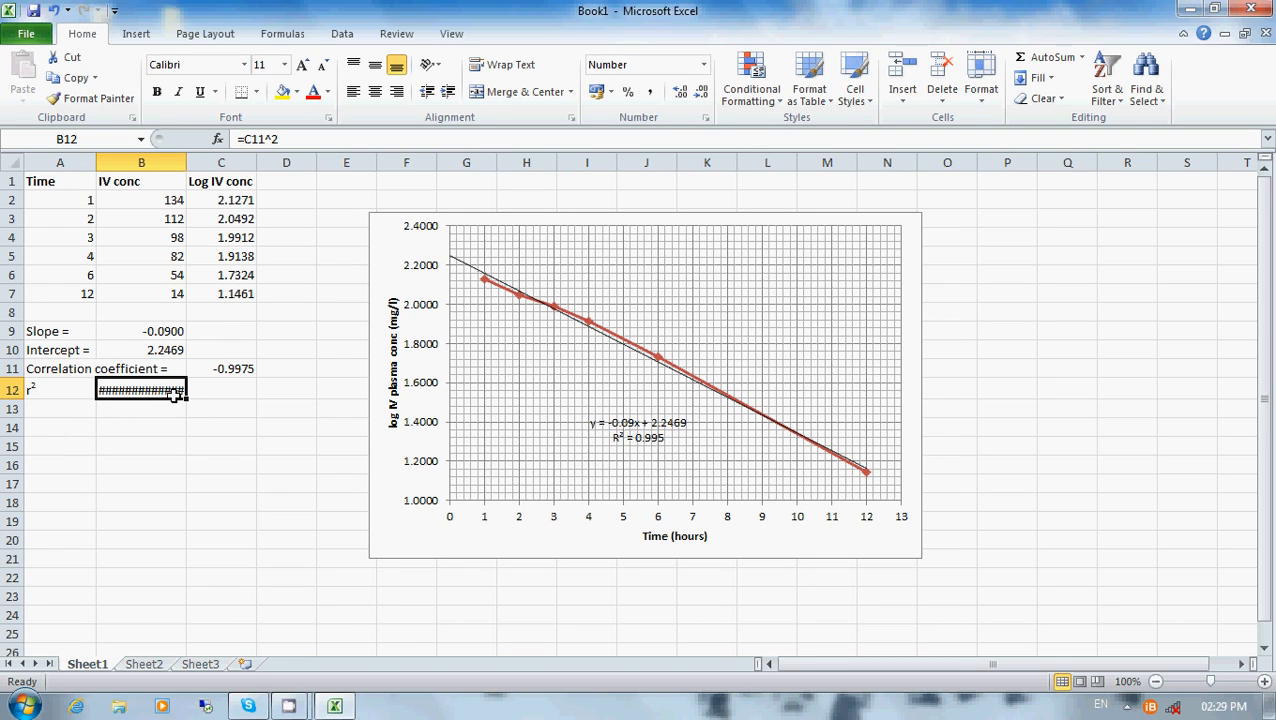
- Format the squared correlation coefficient in B12 to three decimal places
left_click(703, 95)
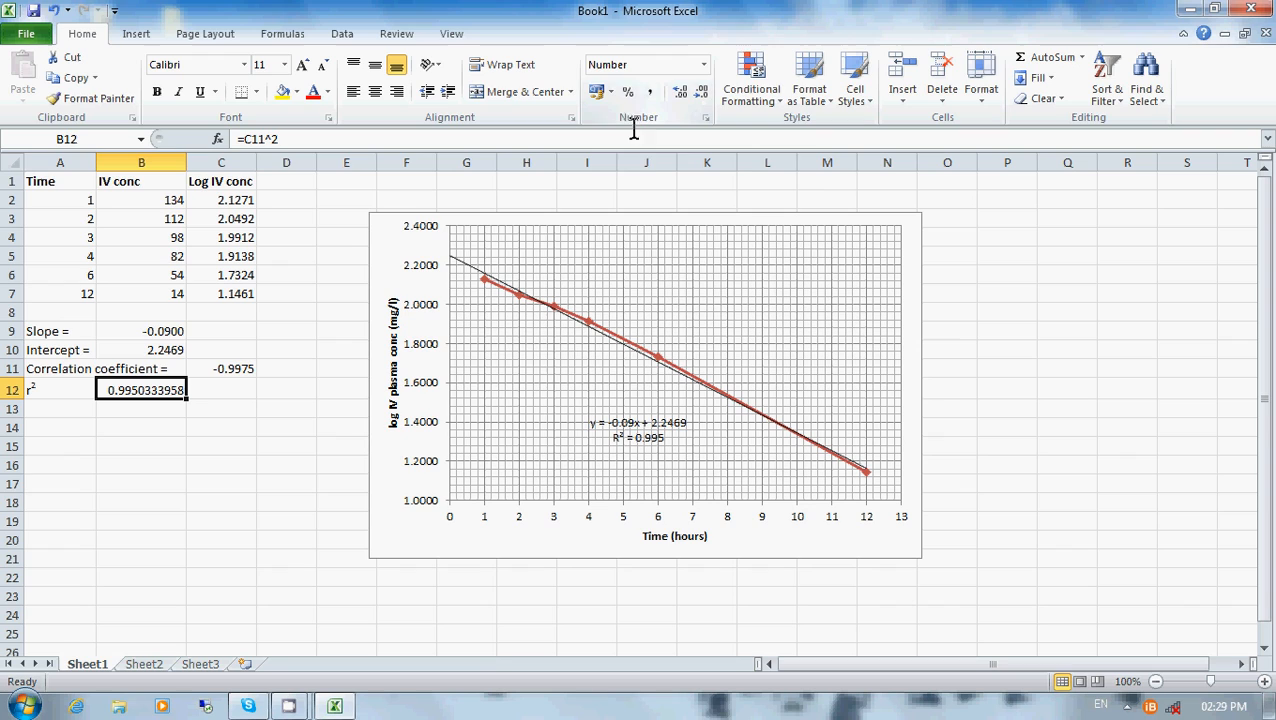
left_click(703, 95)
left_click(703, 95)
left_click(703, 95)
left_click(703, 95)
left_click(703, 95)
left_click(703, 95)
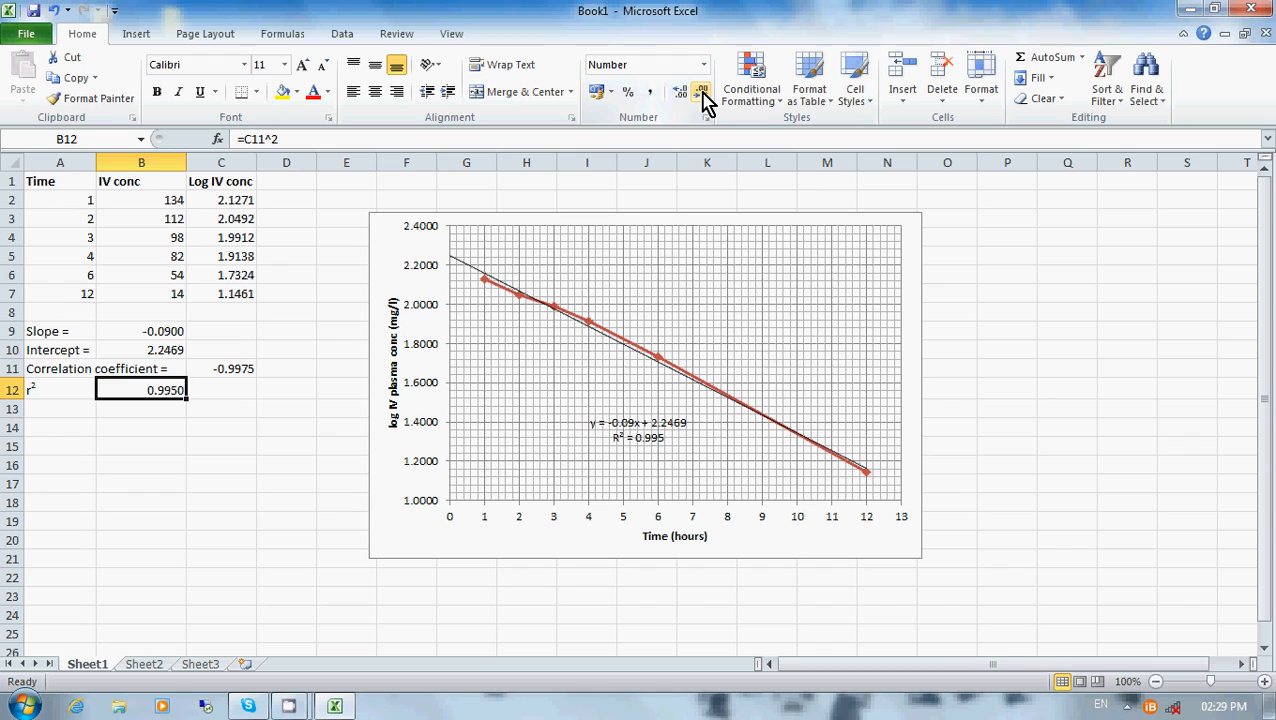
left_click(703, 95)
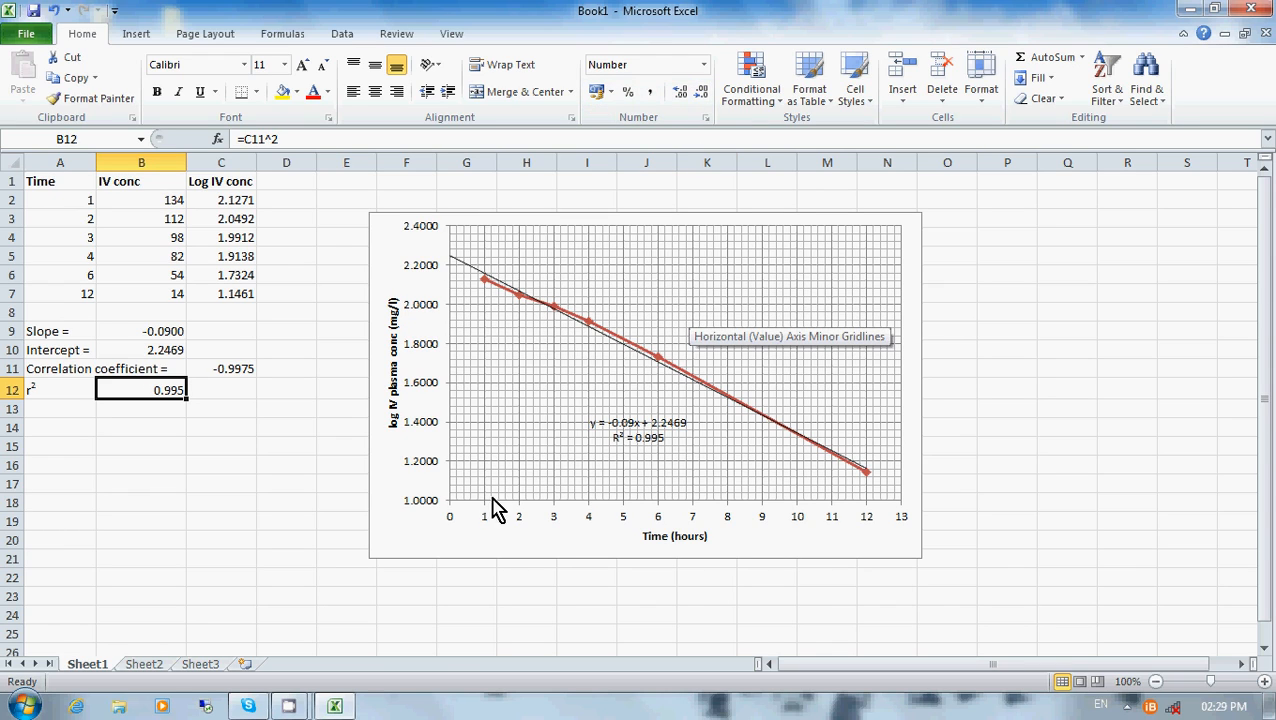
left_click(192, 440)
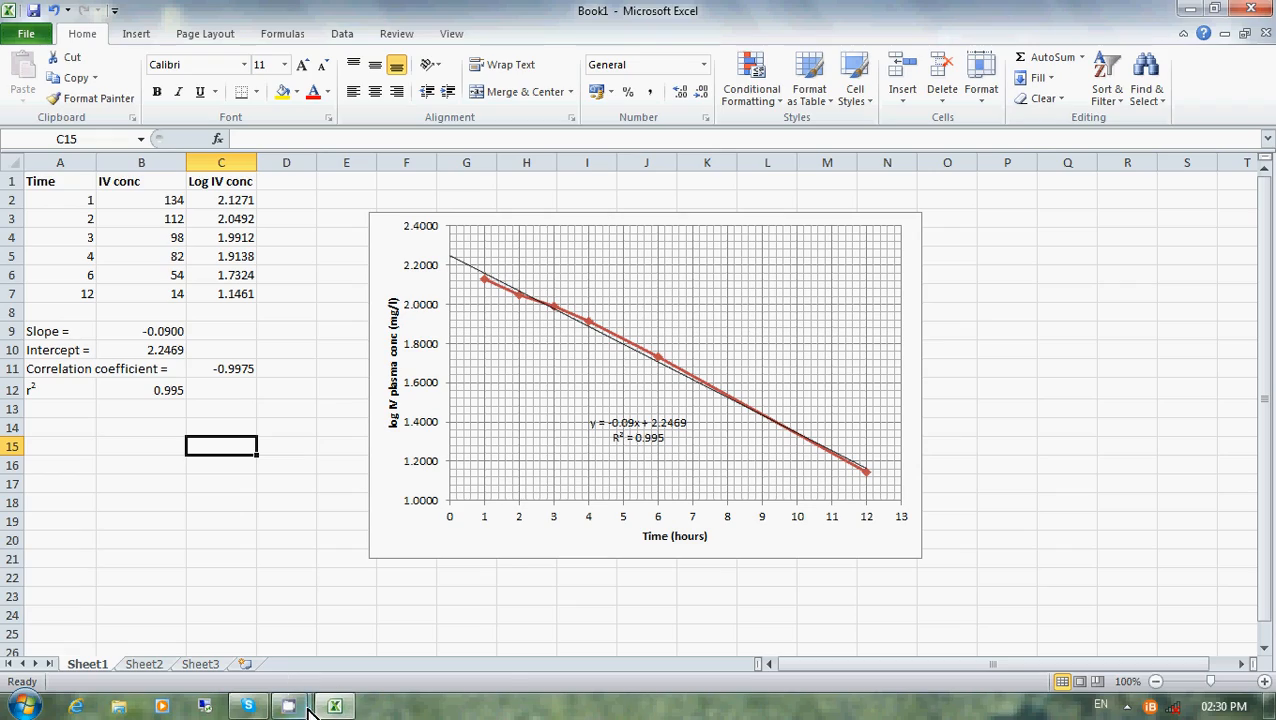
mouse_move(292, 706)
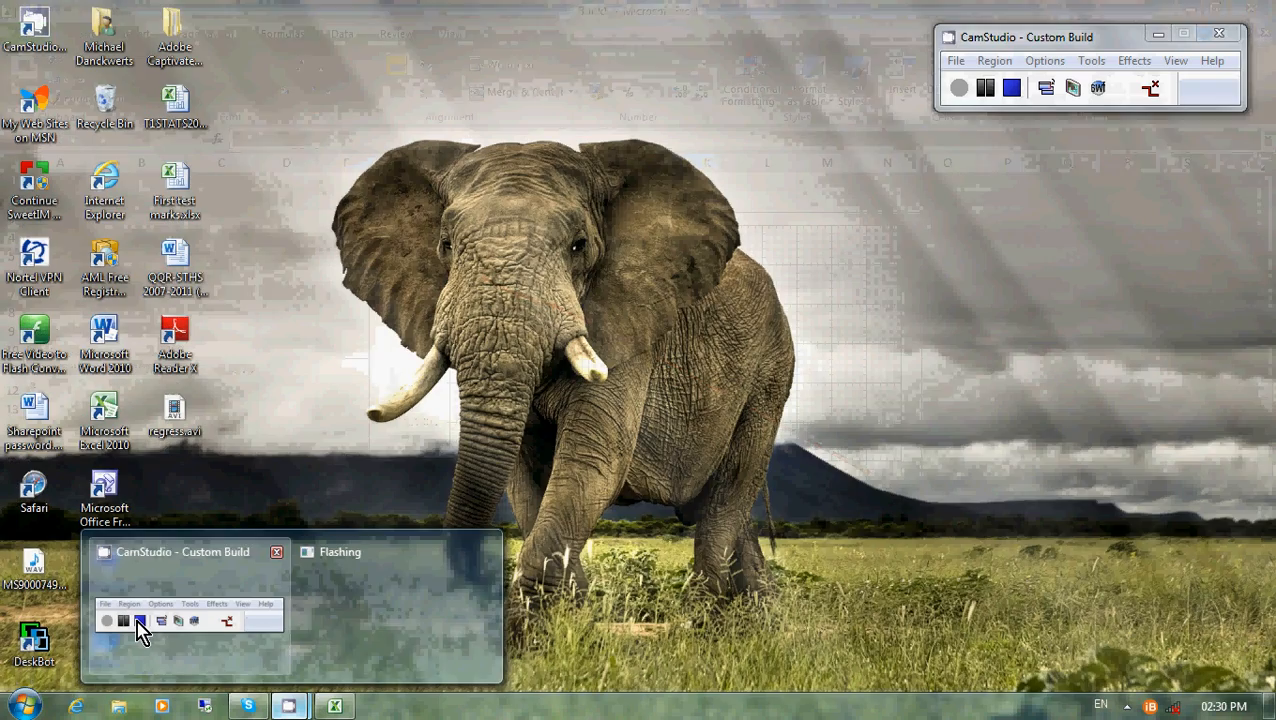
left_click(140, 632)
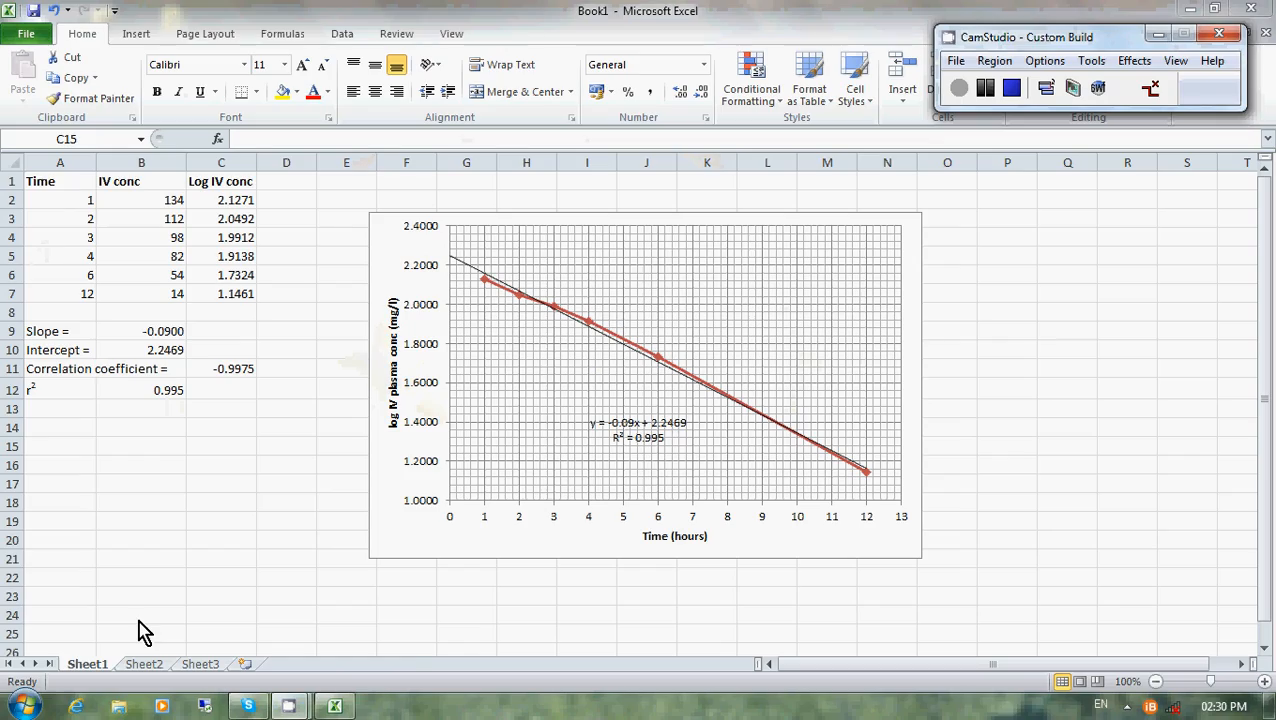